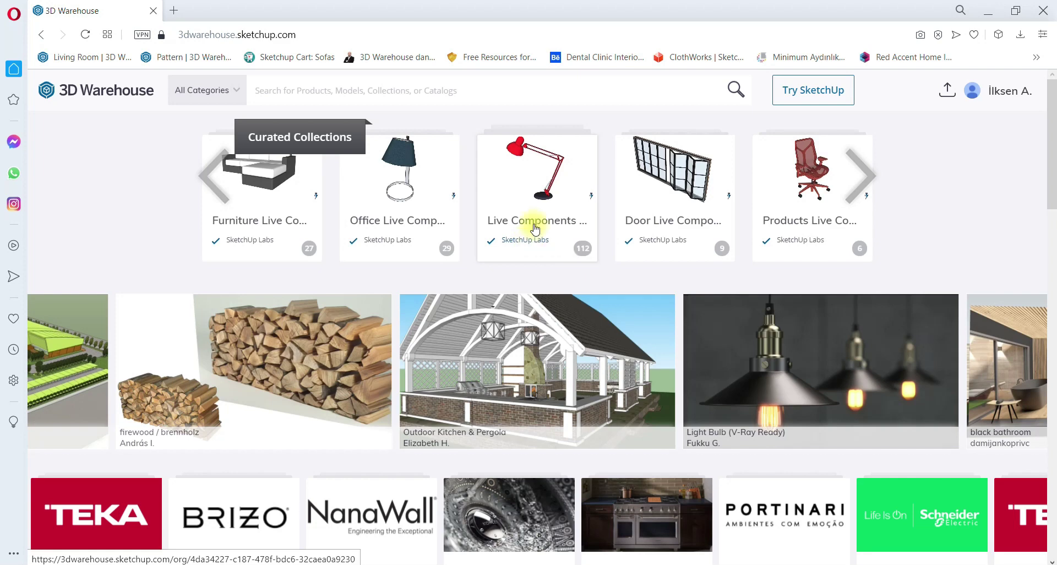
# - Search 3D Warehouse for SOFA and open the green Sofá 50 model's details
pyautogui.click(384, 91)
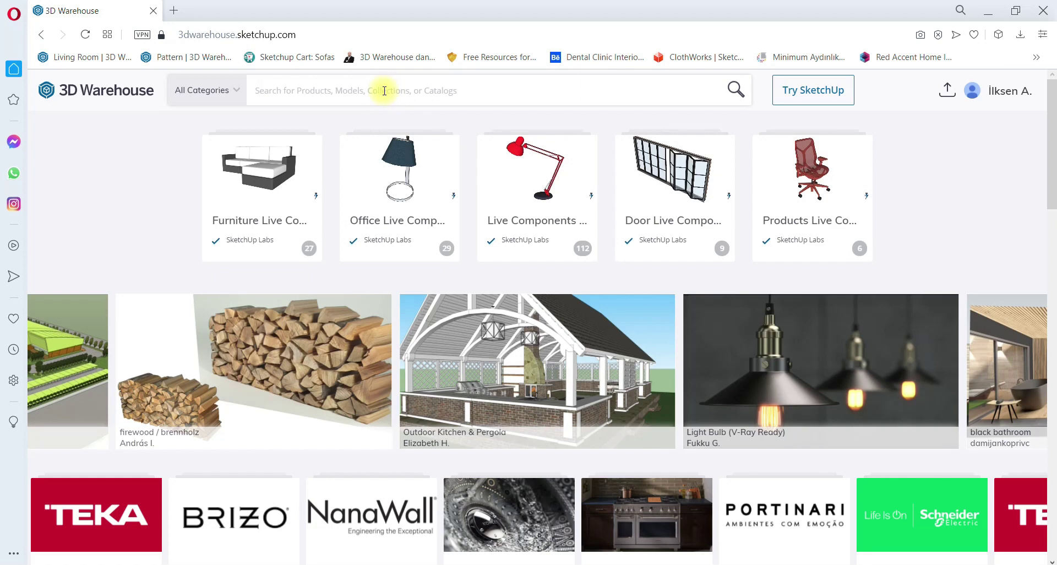
pyautogui.write('so')
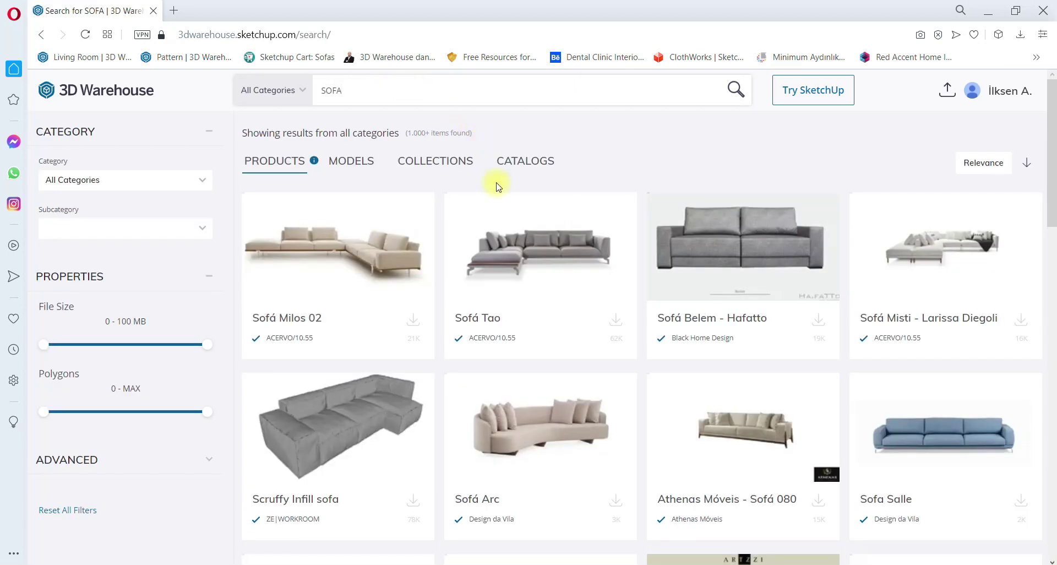
pyautogui.scroll(-5, 897, 229)
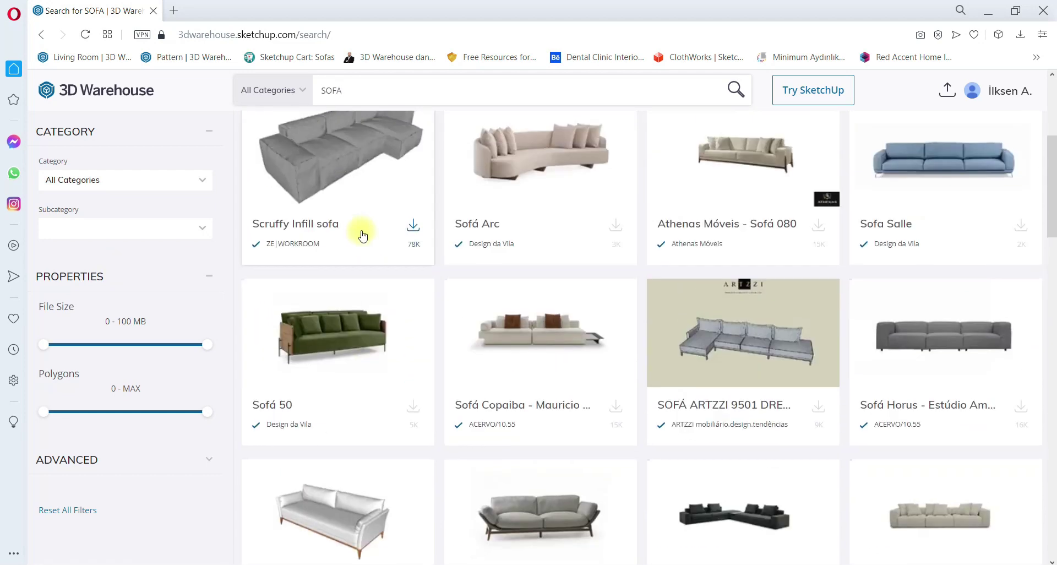
pyautogui.click(384, 330)
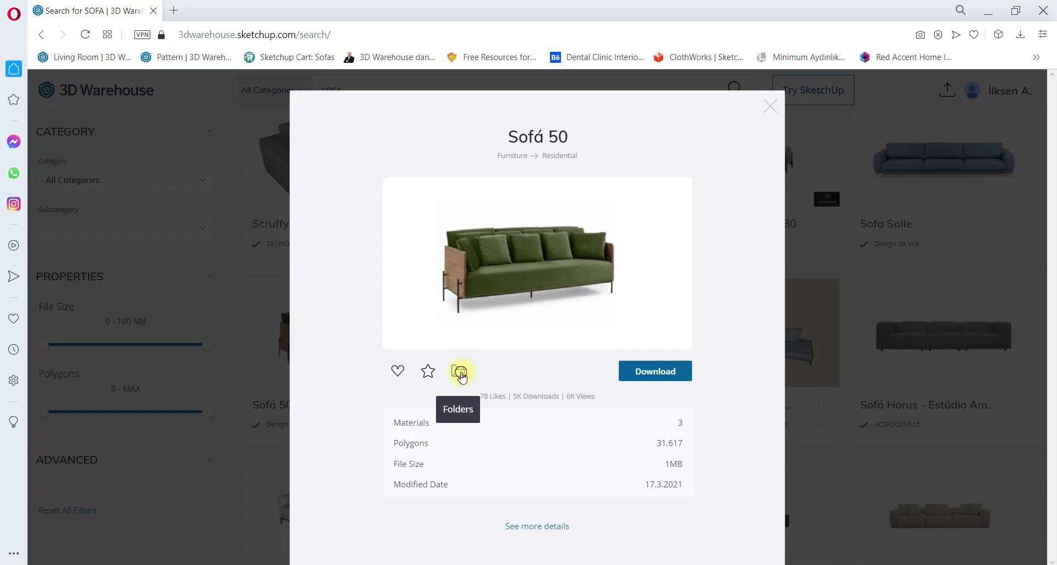
# - Create a new folder named Yeşil Koltuklar and add Sofá 50 to it
pyautogui.click(461, 373)
pyautogui.click(414, 422)
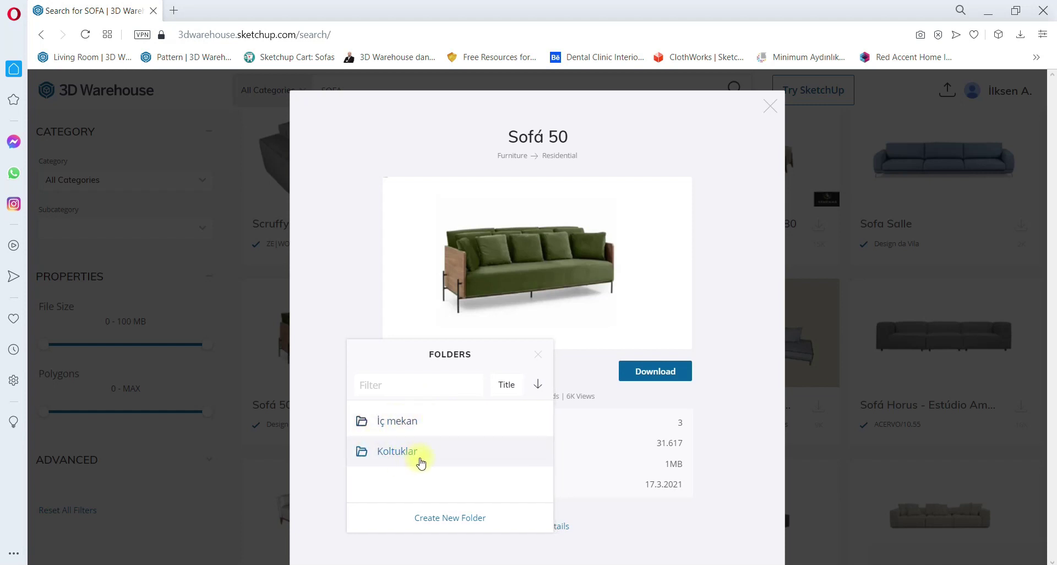
pyautogui.click(448, 519)
pyautogui.write('y')
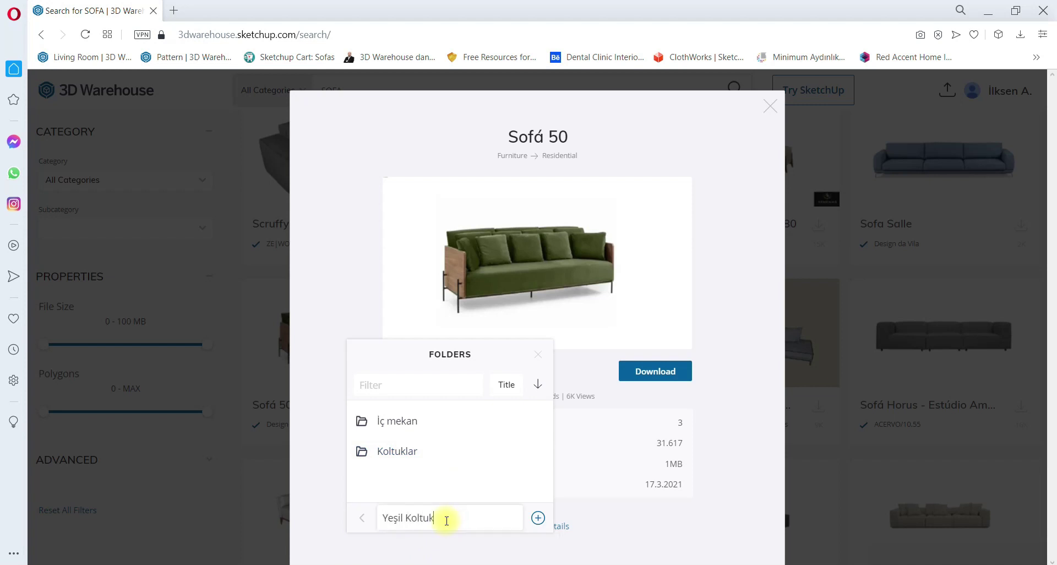
pyautogui.click(538, 518)
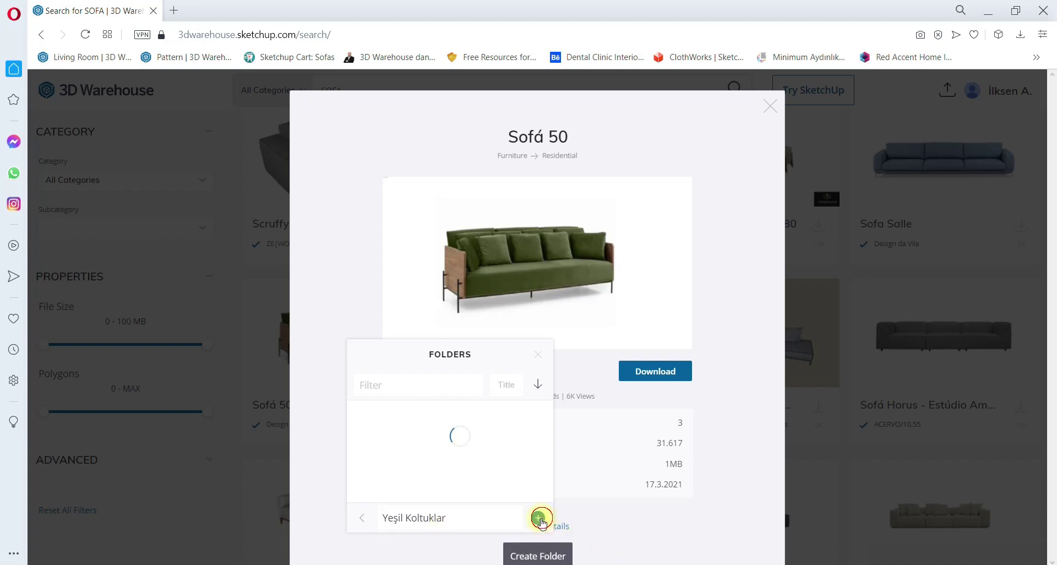
pyautogui.click(447, 516)
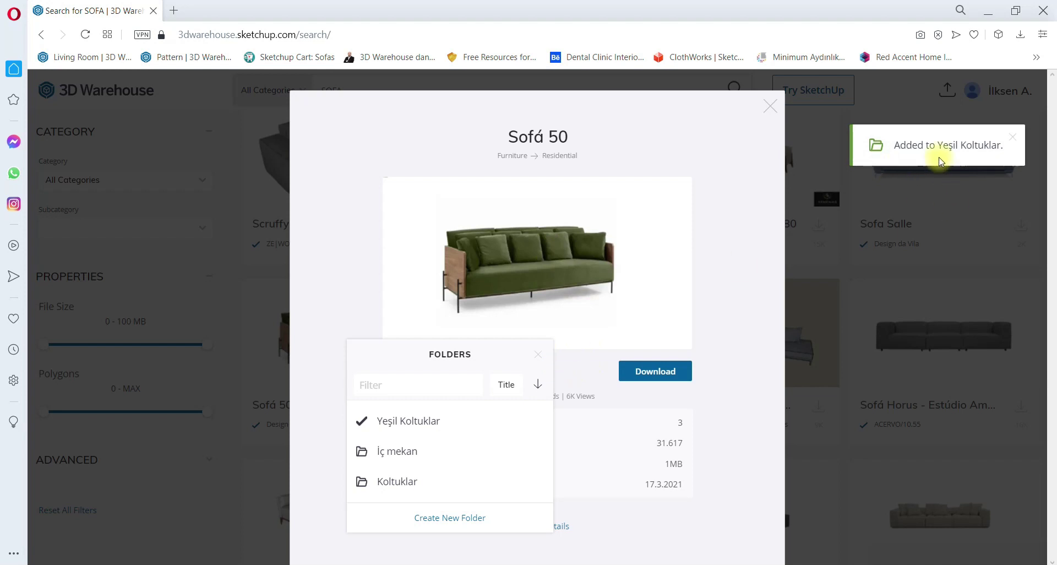
# - Close the folder list and Sofá 50 details, then go to My Content
pyautogui.click(533, 354)
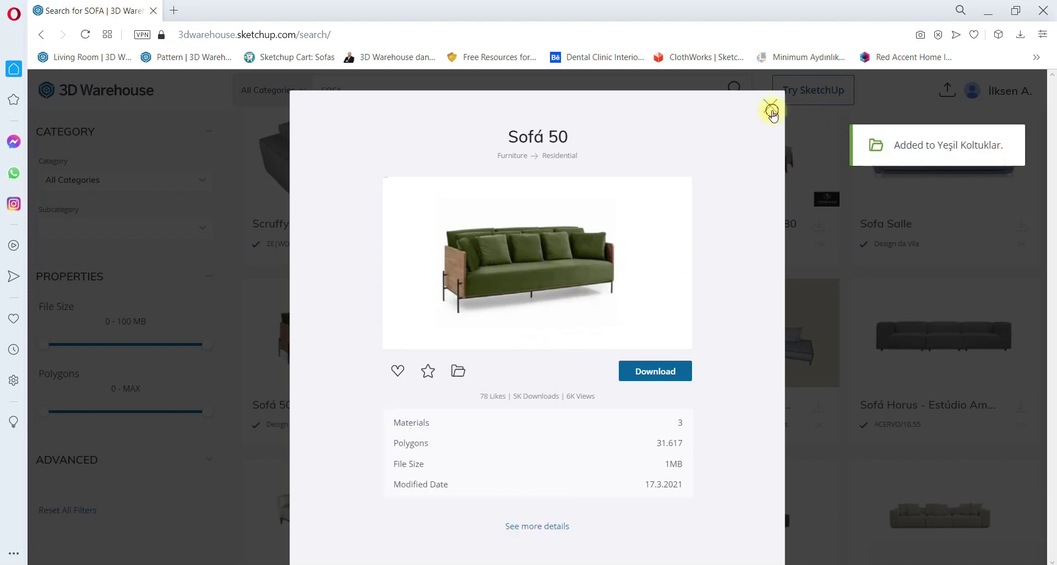
pyautogui.click(770, 105)
pyautogui.click(1019, 92)
pyautogui.click(925, 345)
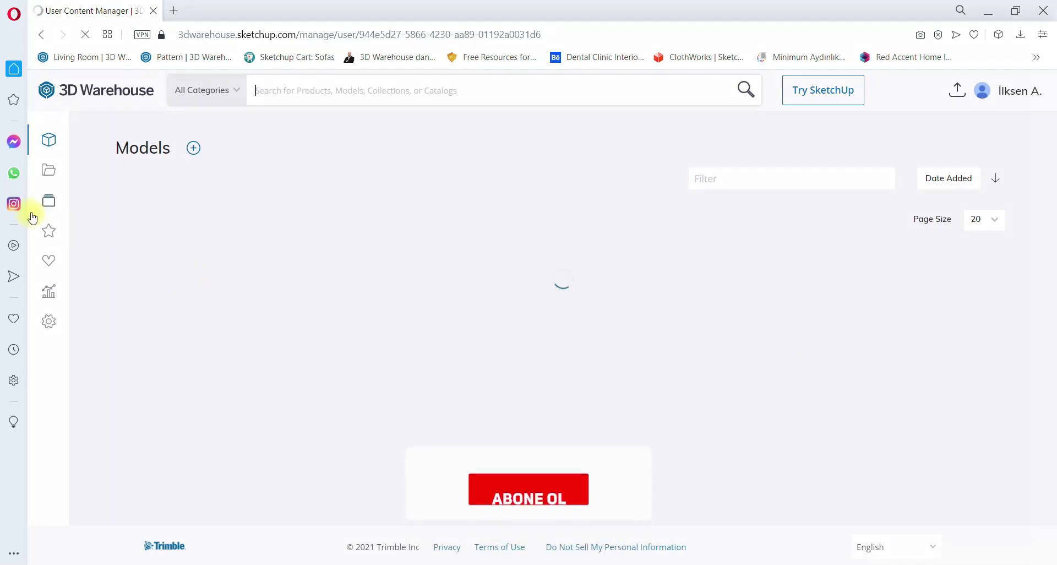
# - Set Sofá 50 as the Yeşil Koltuklar folder thumbnail and return to the home page
pyautogui.click(48, 170)
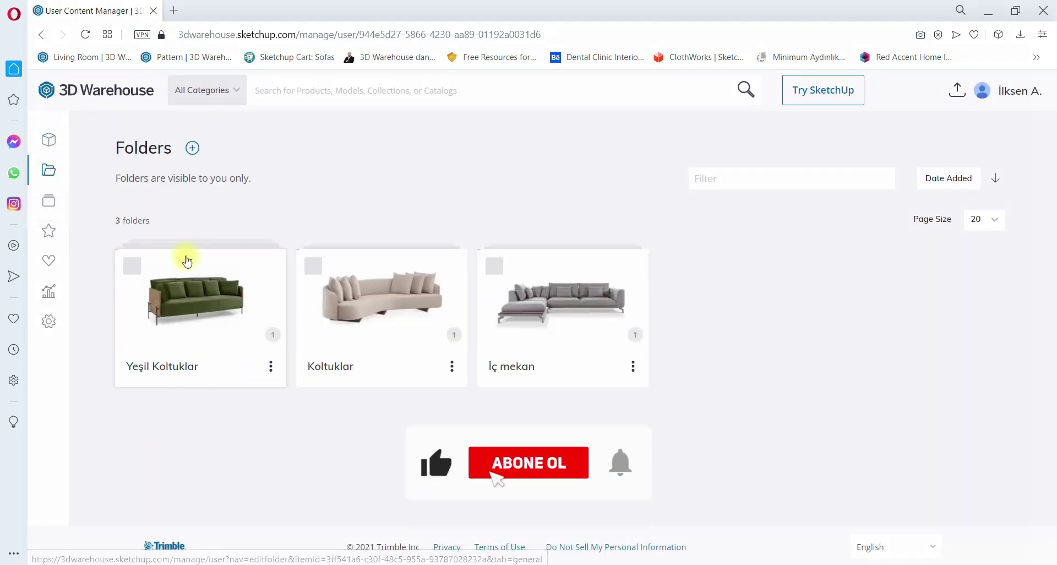
pyautogui.click(258, 302)
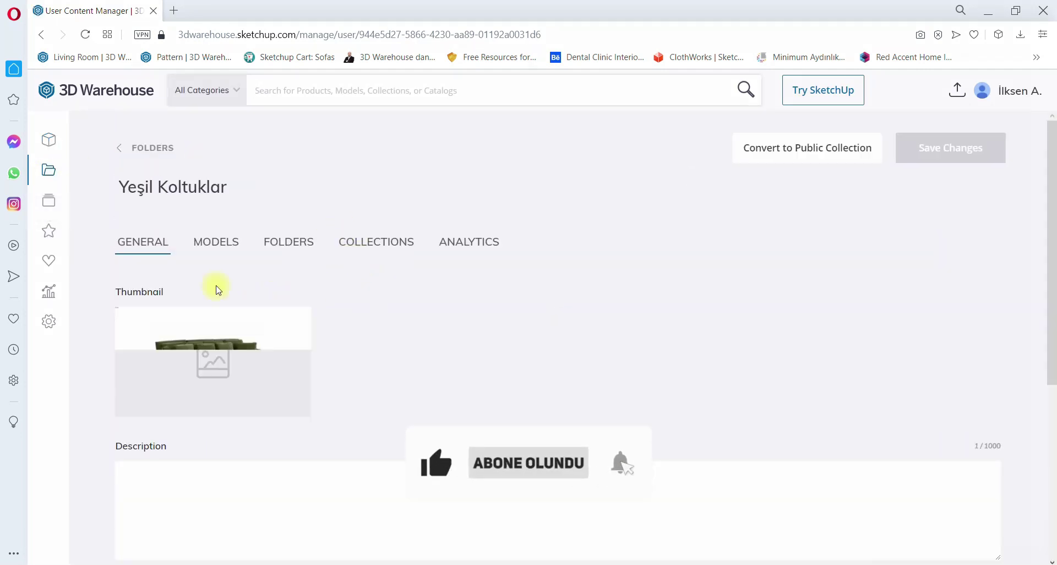
pyautogui.click(273, 332)
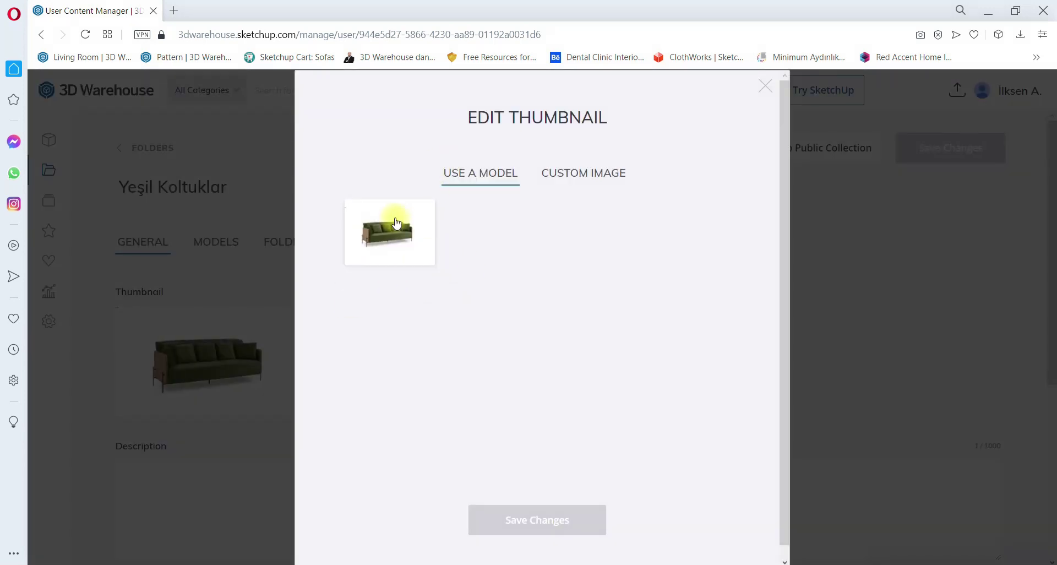
pyautogui.click(431, 231)
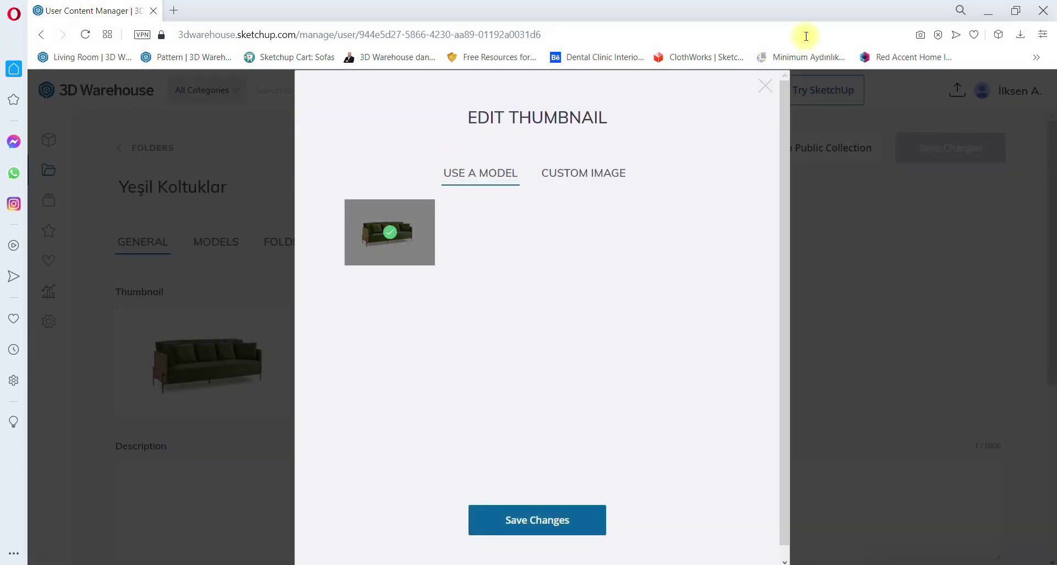
pyautogui.click(764, 86)
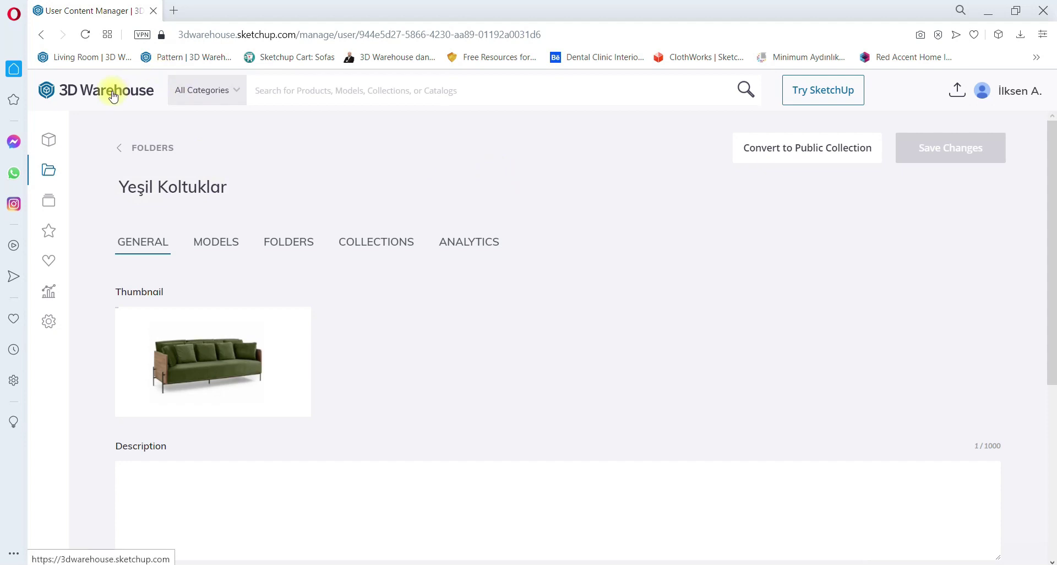
pyautogui.click(113, 93)
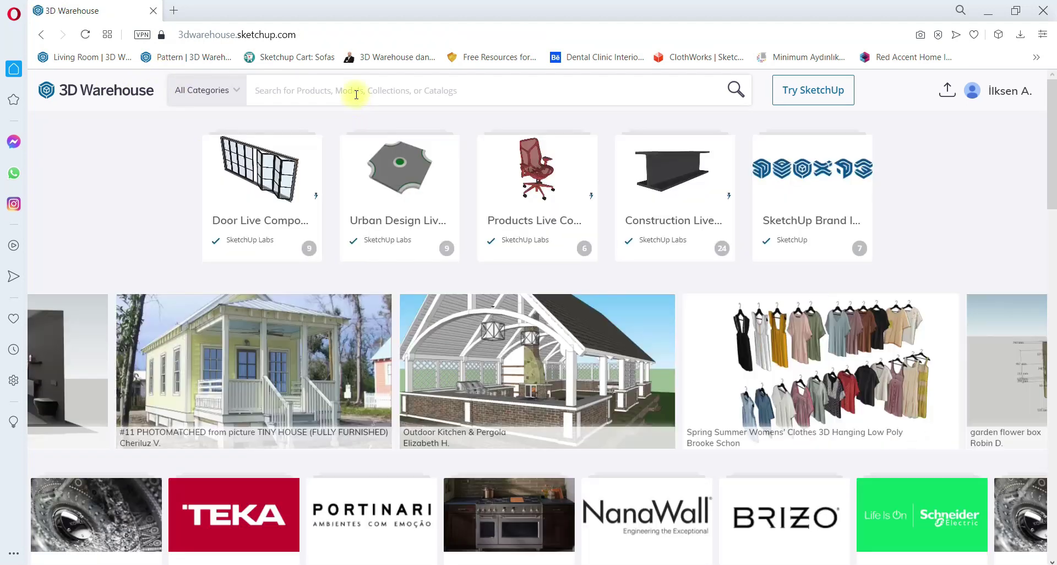
# - Run a new 3D Warehouse search for sofa and skim the results
pyautogui.click(358, 91)
pyautogui.write('sofa')
pyautogui.press('Return')
pyautogui.scroll(-5, 633, 270)
pyautogui.scroll(5, 666, 271)
pyautogui.scroll(-3, 665, 271)
pyautogui.scroll(3, 711, 336)
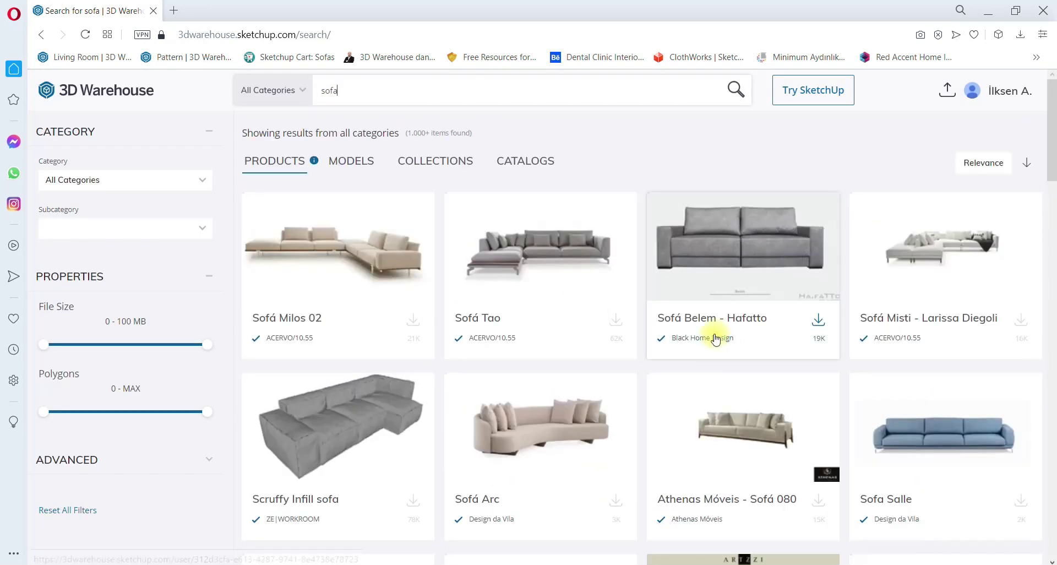
# - Limit results to models, open the grey sectional sofa, and reach the account menu
pyautogui.click(351, 172)
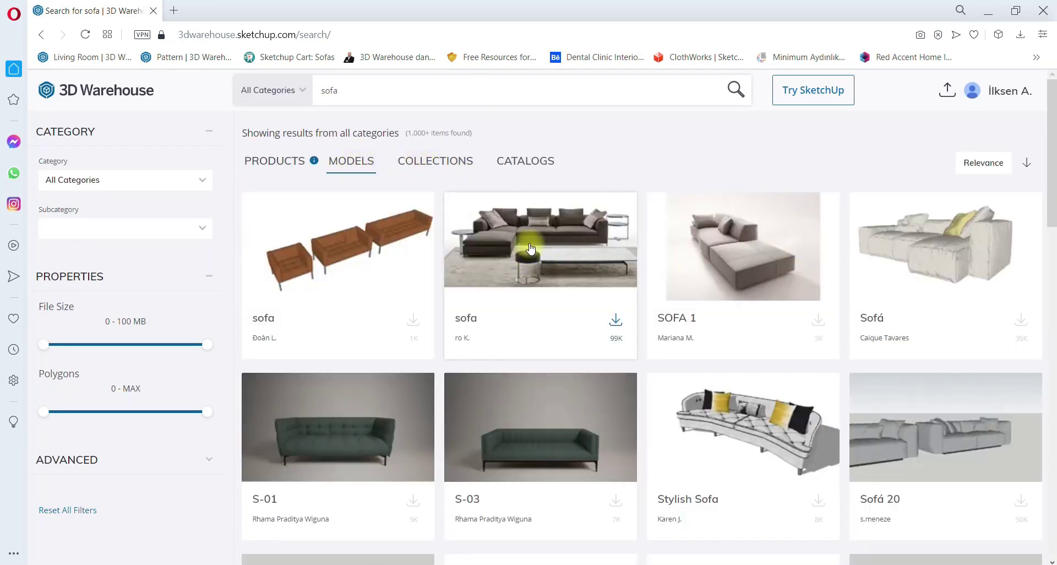
pyautogui.click(525, 234)
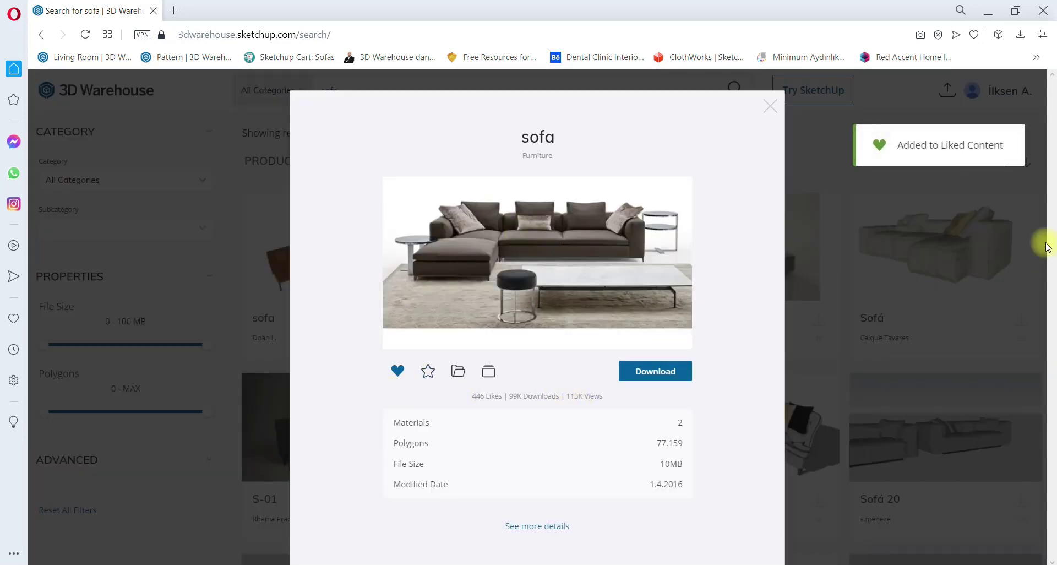
pyautogui.click(771, 107)
pyautogui.moveTo(999, 91)
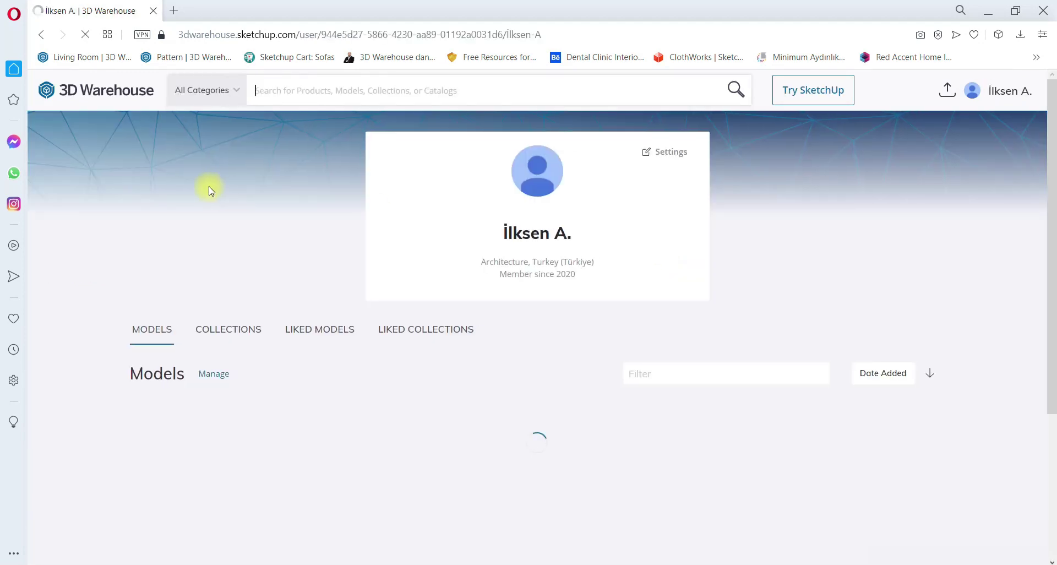
pyautogui.click(272, 327)
pyautogui.scroll(-5, 491, 300)
pyautogui.scroll(-1, 165, 213)
pyautogui.scroll(-6, 869, 236)
pyautogui.scroll(-3, 869, 235)
pyautogui.scroll(-3, 869, 235)
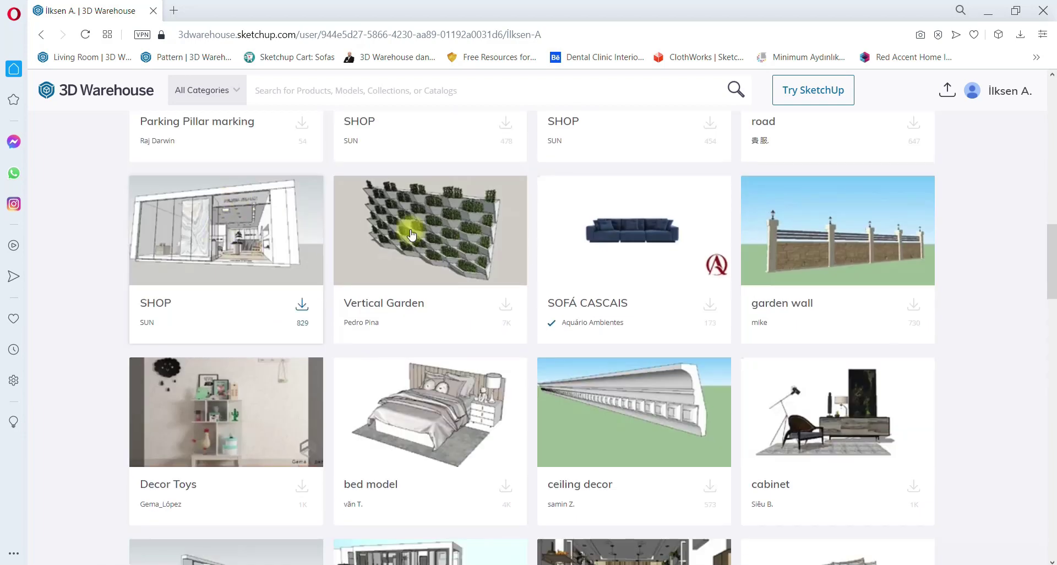
pyautogui.scroll(-3, 881, 267)
pyautogui.scroll(-3, 319, 244)
pyautogui.scroll(-2, 303, 253)
pyautogui.scroll(-1, 547, 194)
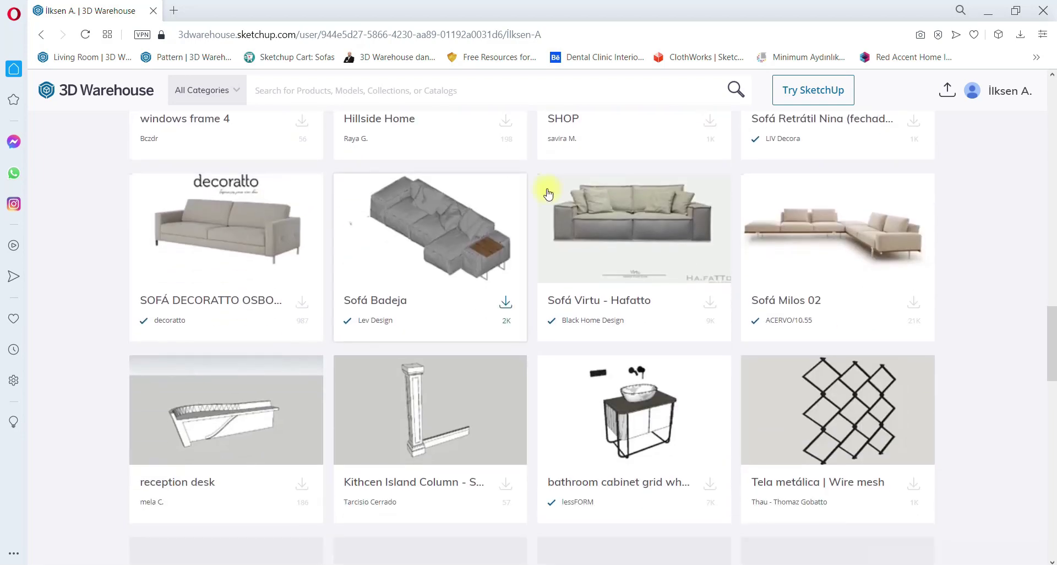
pyautogui.scroll(-3, 932, 173)
pyautogui.scroll(-3, 520, 227)
pyautogui.scroll(-3, 443, 206)
pyautogui.scroll(-5, 384, 220)
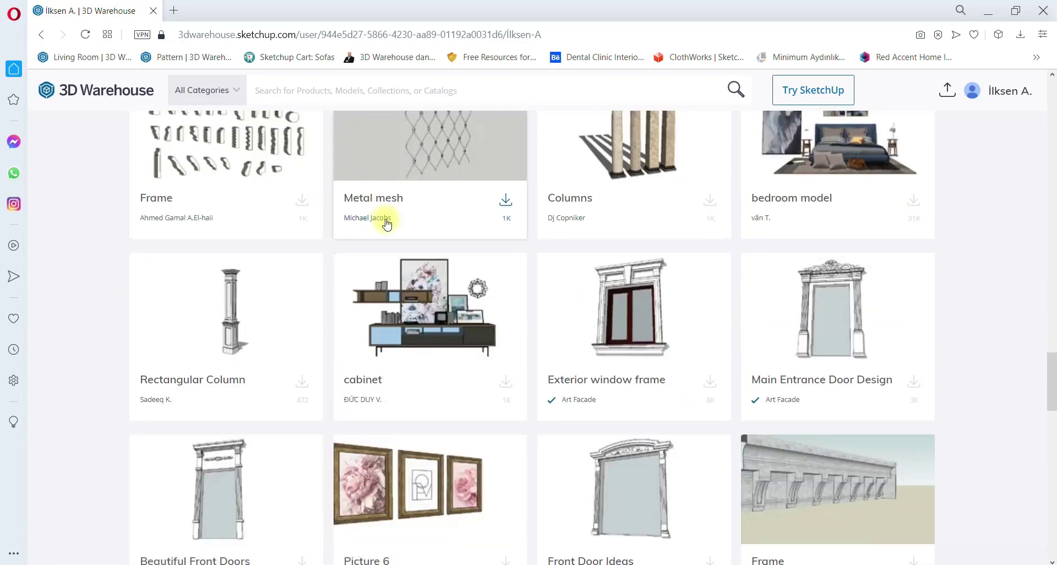
pyautogui.scroll(-5, 728, 233)
pyautogui.scroll(-6, 441, 260)
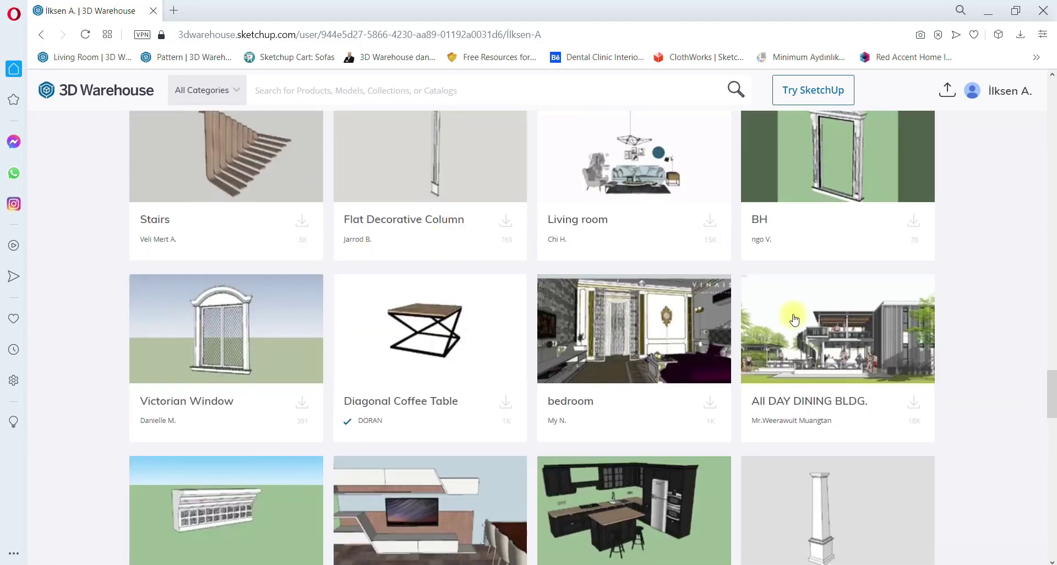
pyautogui.scroll(-6, 760, 160)
pyautogui.scroll(7, 746, 248)
pyautogui.scroll(10, 746, 248)
pyautogui.scroll(5, 810, 236)
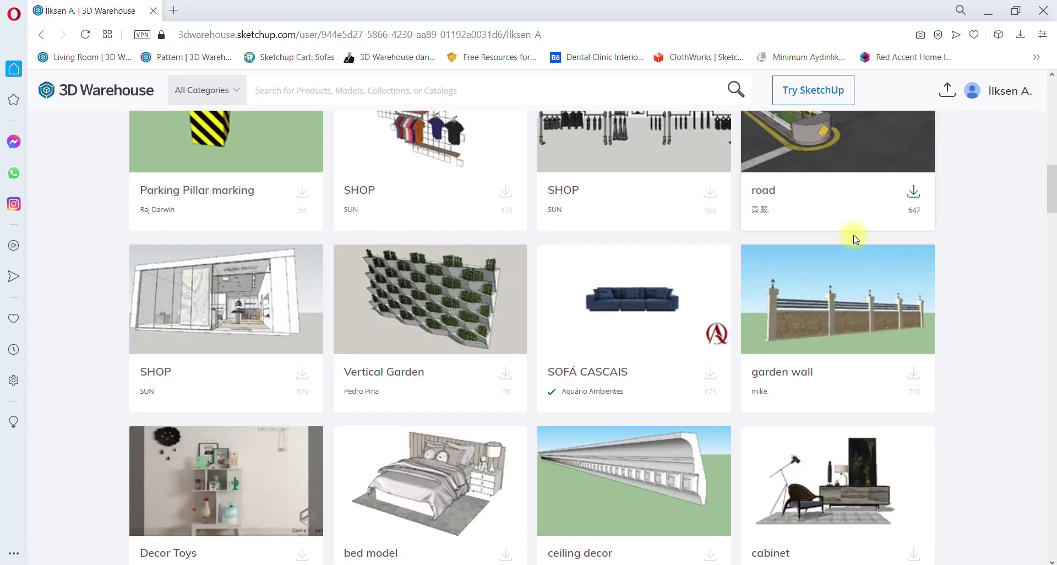
pyautogui.scroll(10, 857, 234)
pyautogui.click(868, 368)
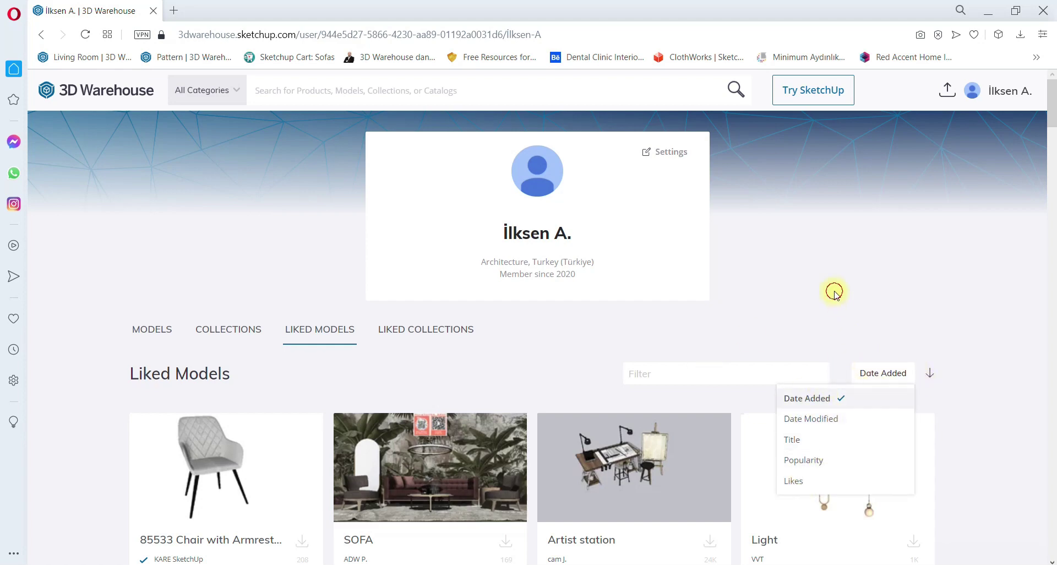
pyautogui.scroll(-10, 834, 292)
pyautogui.scroll(-7, 703, 301)
pyautogui.scroll(14, 243, 262)
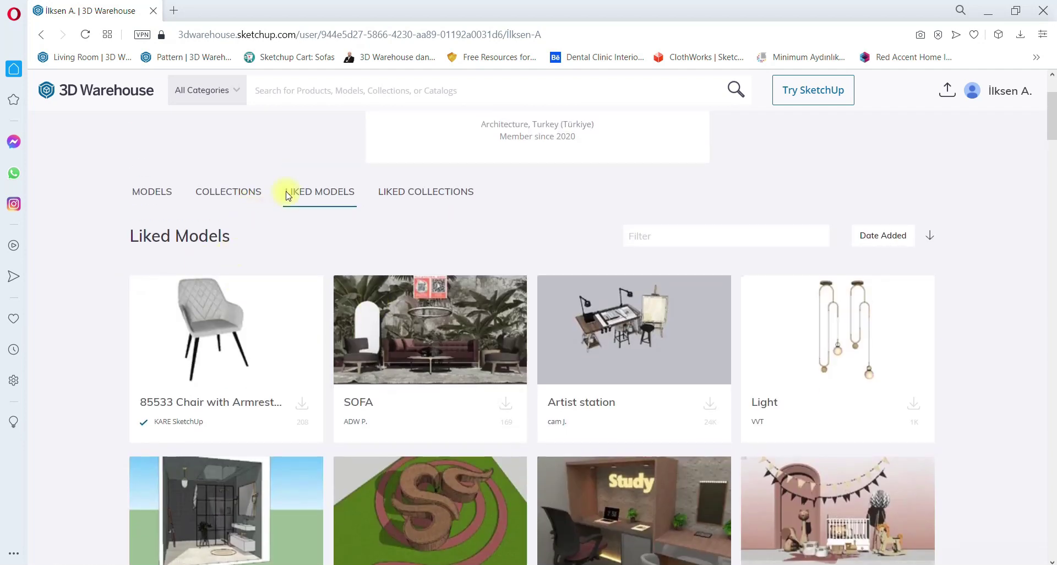
pyautogui.click(468, 191)
pyautogui.scroll(-6, 349, 262)
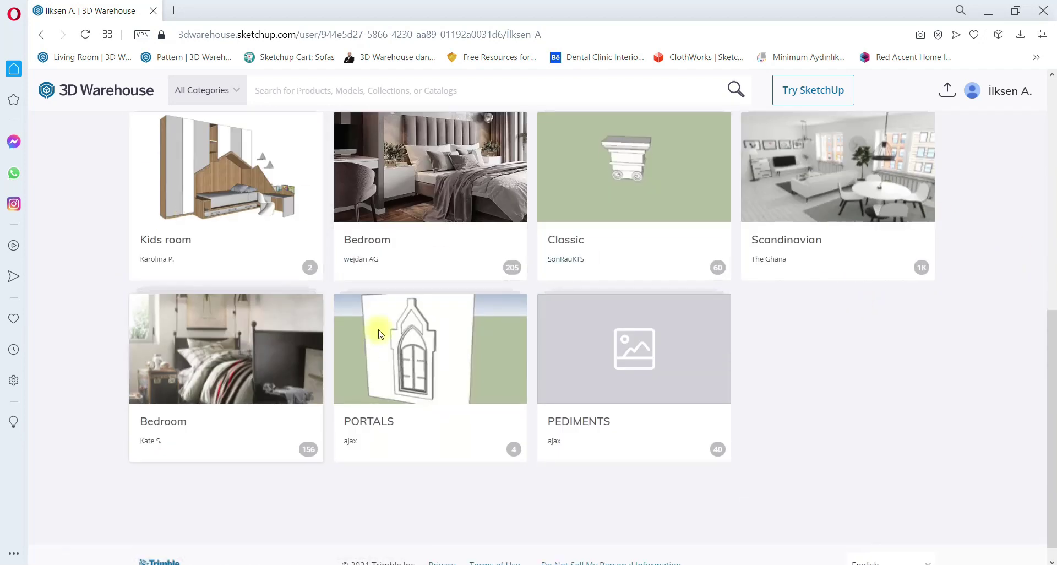
pyautogui.scroll(4, 613, 307)
pyautogui.scroll(5, 296, 276)
pyautogui.click(154, 336)
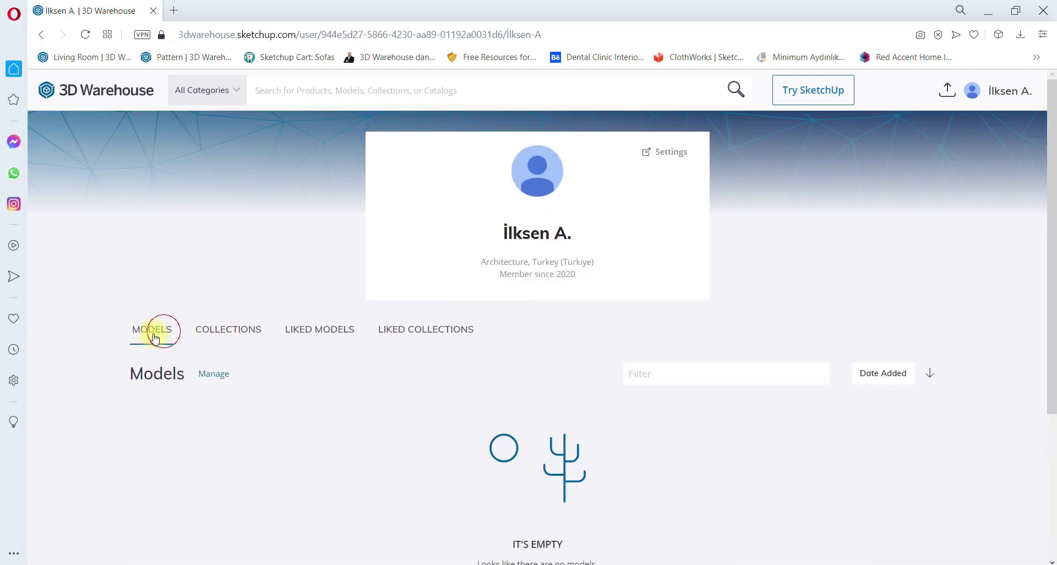
pyautogui.scroll(-2, 430, 322)
pyautogui.scroll(2, 159, 322)
pyautogui.click(214, 332)
pyautogui.click(342, 332)
pyautogui.scroll(-2, 412, 341)
pyautogui.scroll(-2, 446, 326)
pyautogui.scroll(-1, 446, 326)
pyautogui.scroll(-6, 419, 341)
pyautogui.scroll(-5, 406, 355)
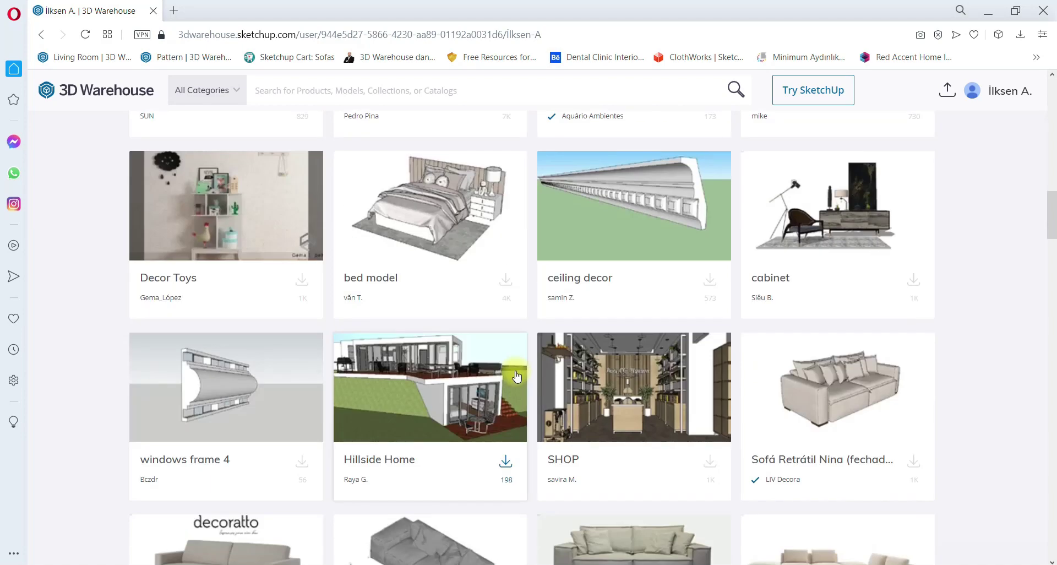
pyautogui.scroll(-2, 516, 377)
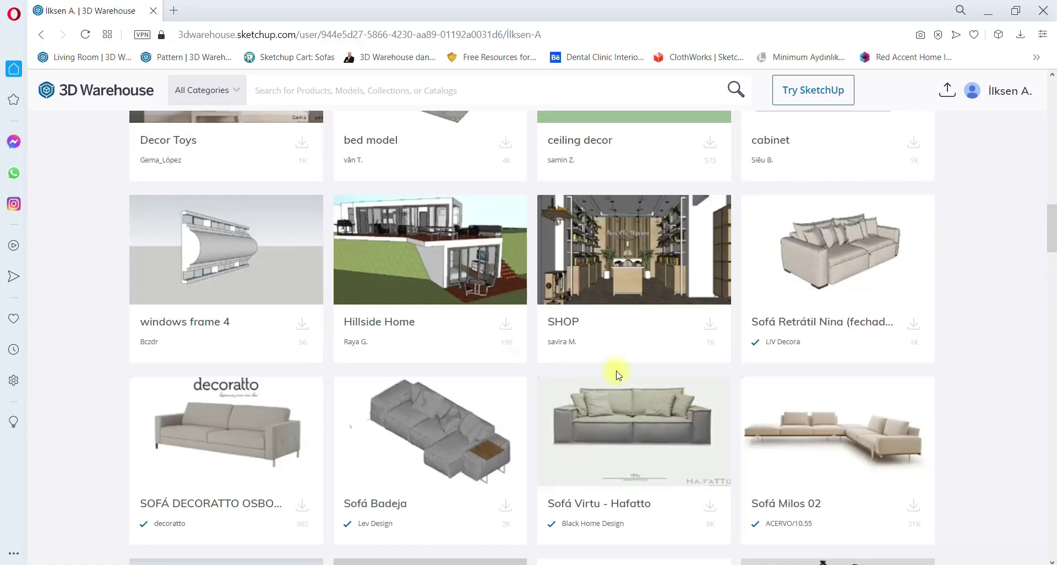
pyautogui.scroll(-5, 590, 375)
pyautogui.scroll(-5, 755, 365)
pyautogui.scroll(-5, 798, 365)
pyautogui.scroll(-4, 802, 365)
pyautogui.scroll(-2, 819, 373)
pyautogui.scroll(-8, 821, 370)
pyautogui.scroll(-4, 838, 368)
pyautogui.scroll(2, 866, 369)
pyautogui.scroll(-1, 339, 278)
pyautogui.scroll(-6, 308, 276)
pyautogui.scroll(2, 267, 274)
pyautogui.scroll(1, 908, 268)
pyautogui.scroll(-6, 881, 275)
pyautogui.scroll(-5, 661, 292)
pyautogui.scroll(-4, 440, 314)
pyautogui.scroll(-6, 305, 329)
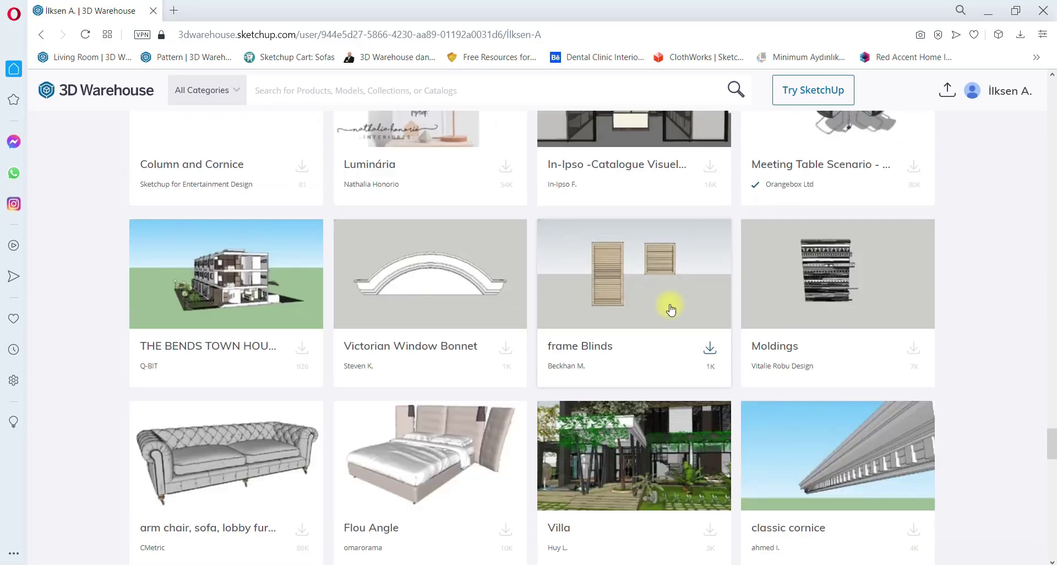
pyautogui.scroll(-5, 771, 297)
pyautogui.scroll(-6, 826, 298)
pyautogui.scroll(-8, 716, 306)
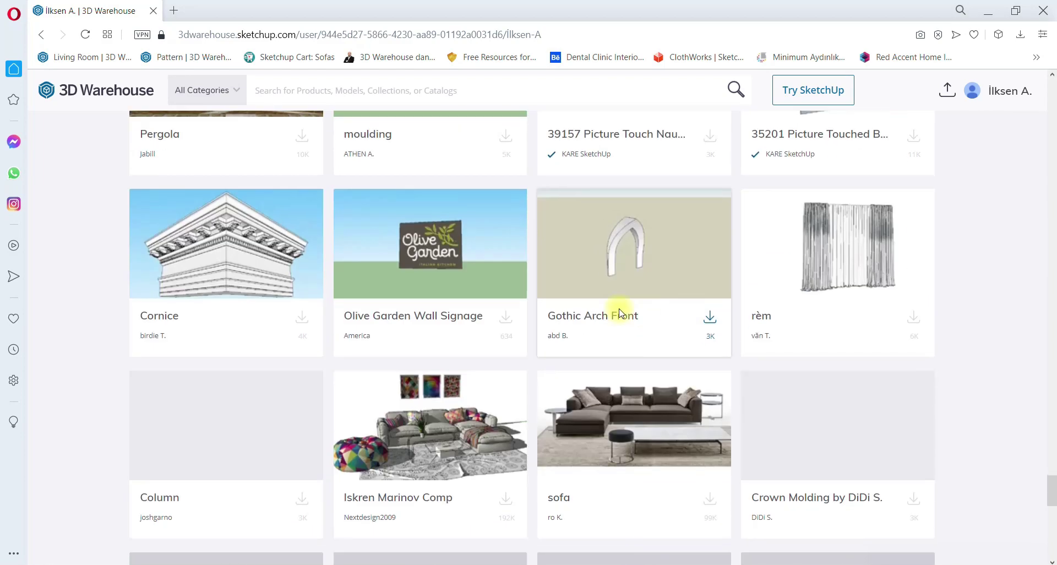
pyautogui.scroll(-3, 606, 297)
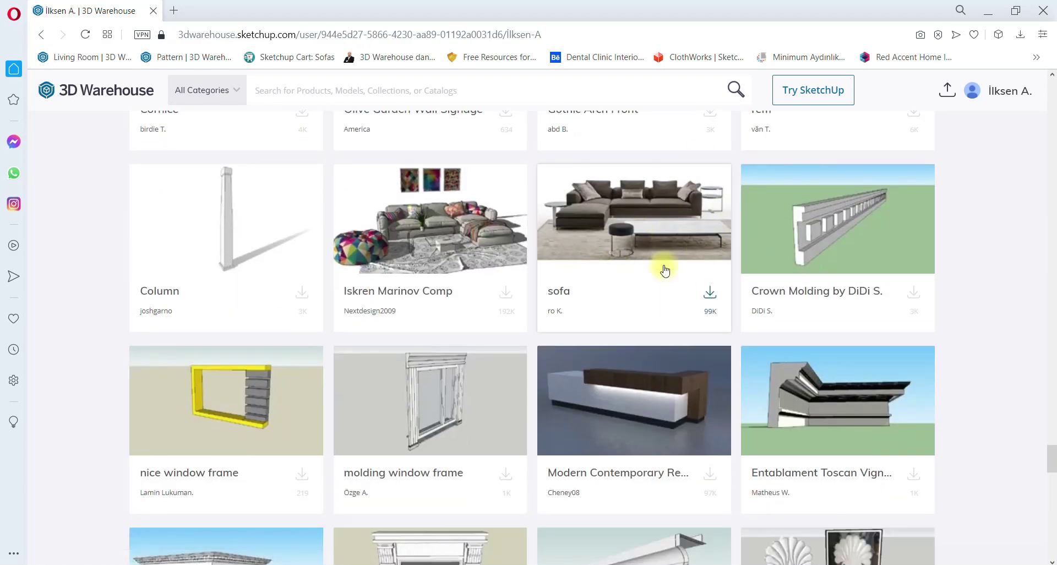
pyautogui.moveTo(1052, 458); pyautogui.dragTo(1048, 5)
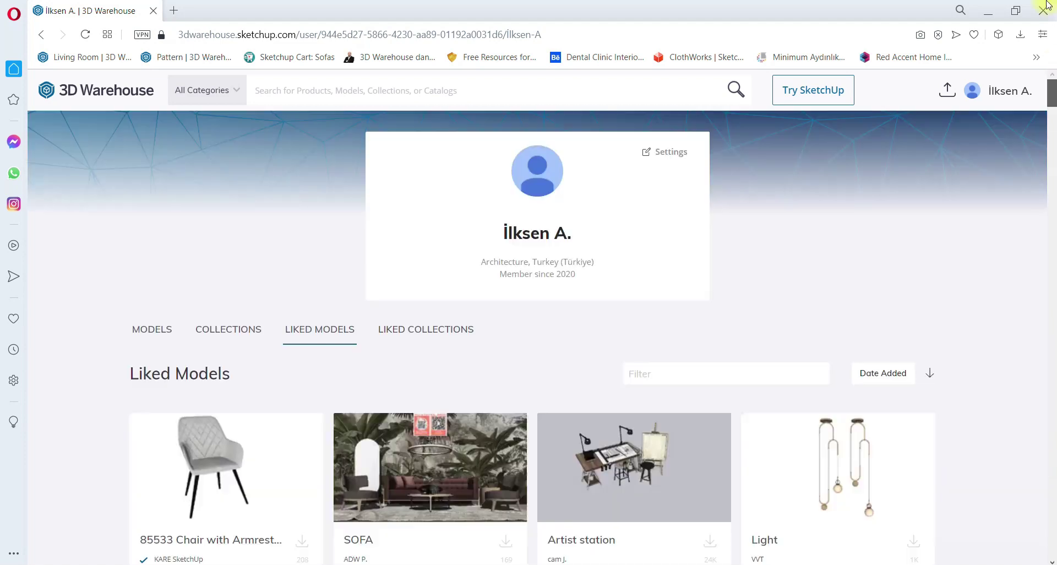
# - Run a fresh sofa search from the 3D Warehouse home page
pyautogui.click(109, 94)
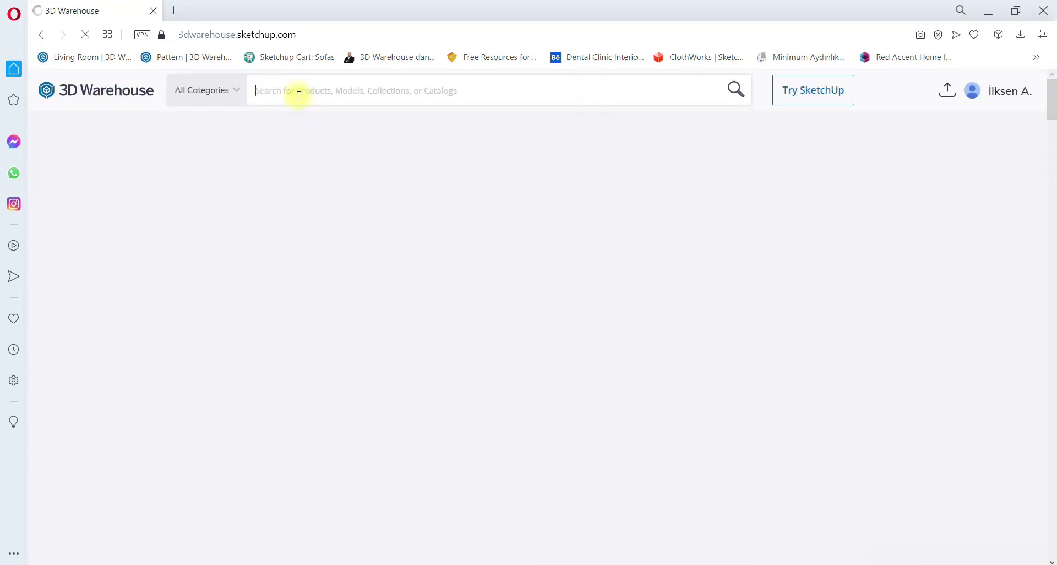
pyautogui.write('sofa')
pyautogui.press('Return')
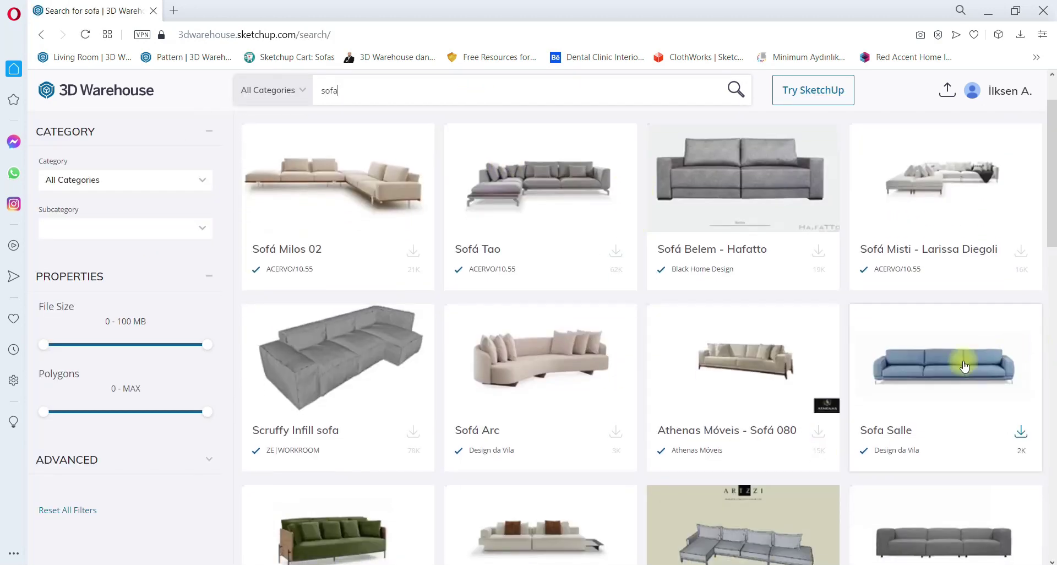
# - Add Sofa Salle to Favorites, close its details, and open the account menu
pyautogui.click(945, 362)
pyautogui.click(429, 371)
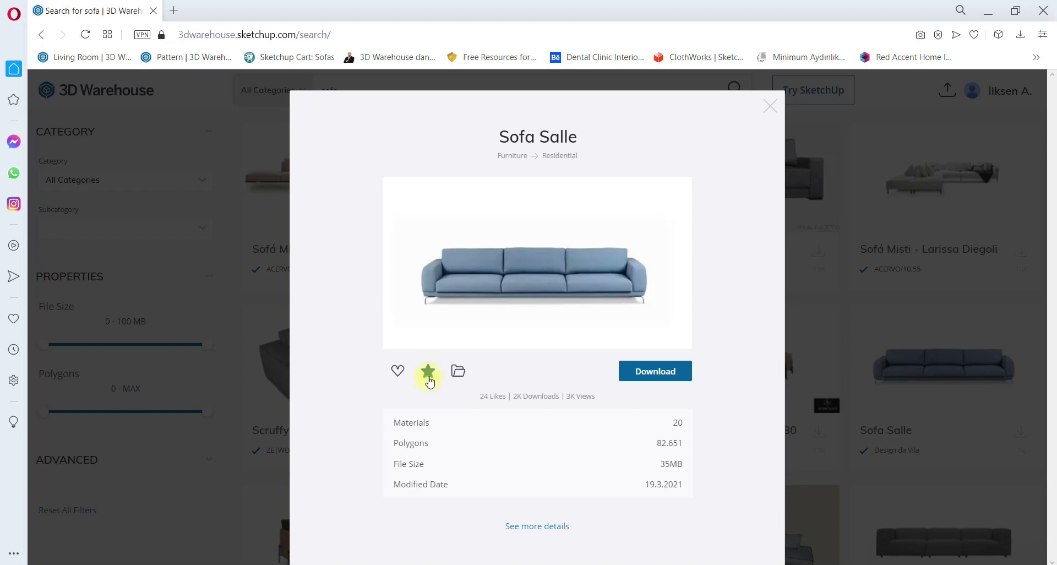
pyautogui.click(772, 103)
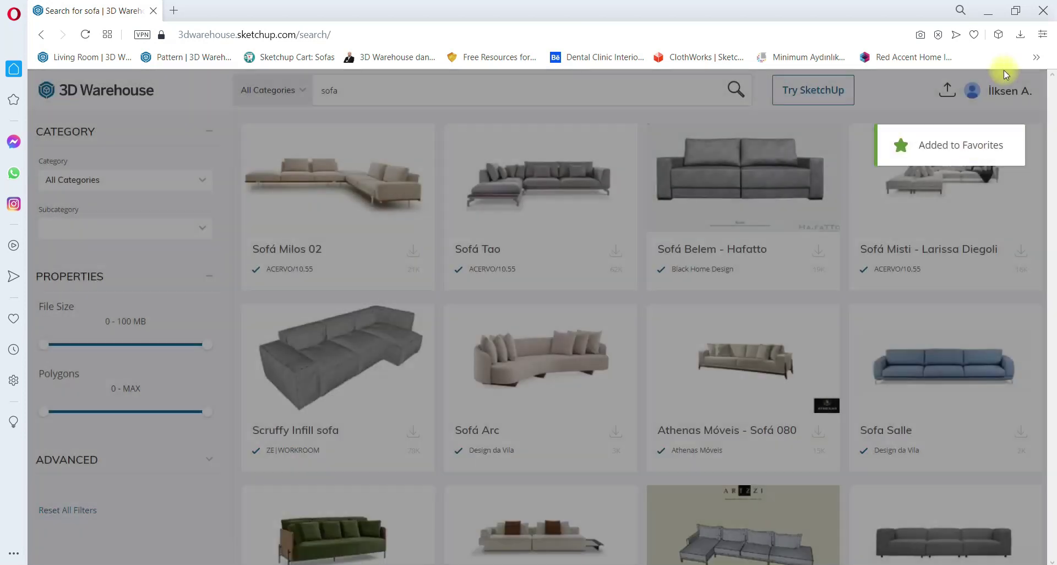
pyautogui.click(1000, 91)
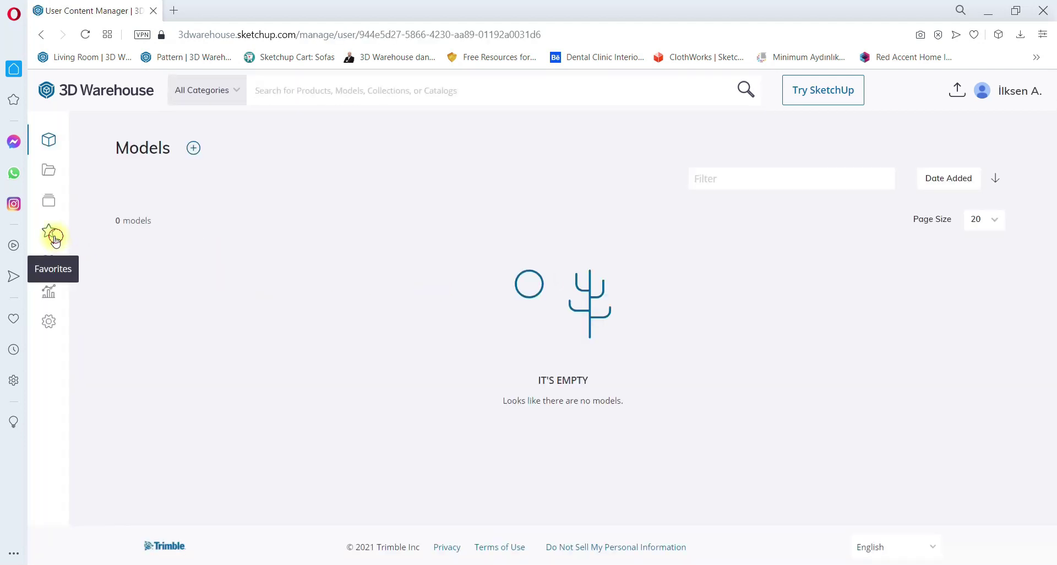
# - Check the favorited models and collections lists, ending on the Favorites models
pyautogui.click(51, 234)
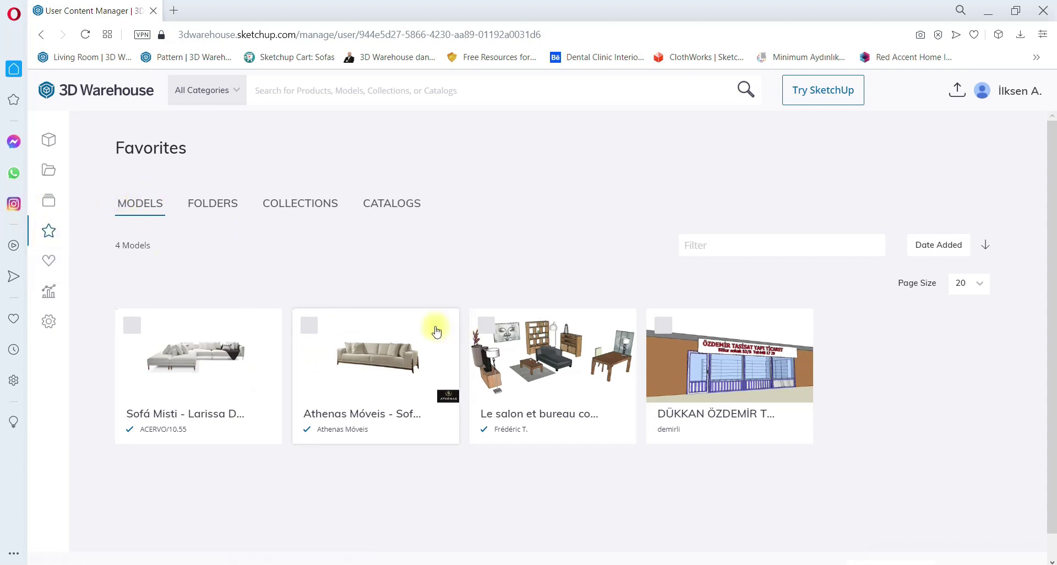
pyautogui.click(294, 204)
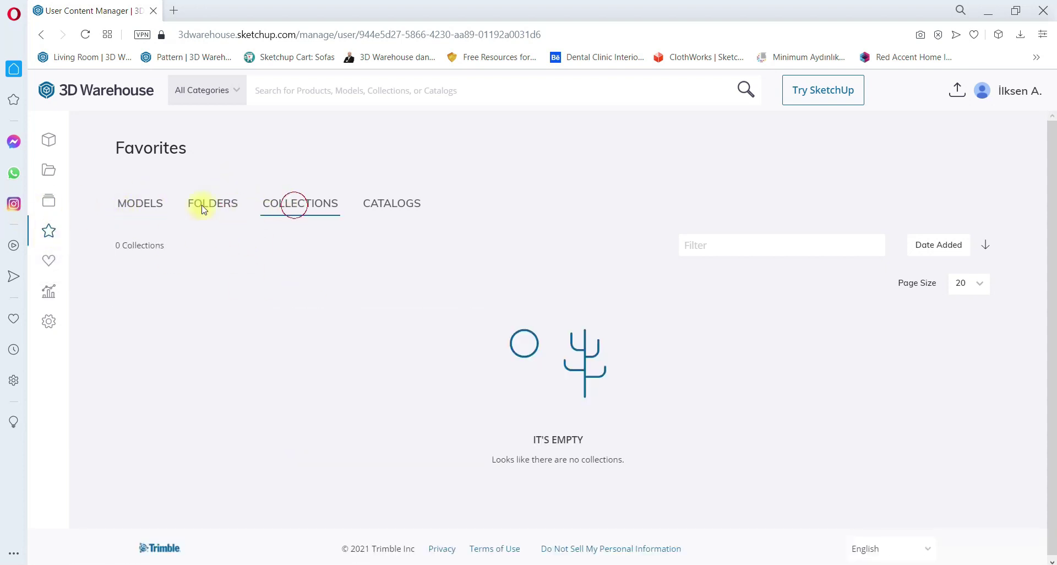
pyautogui.click(44, 201)
pyautogui.click(49, 231)
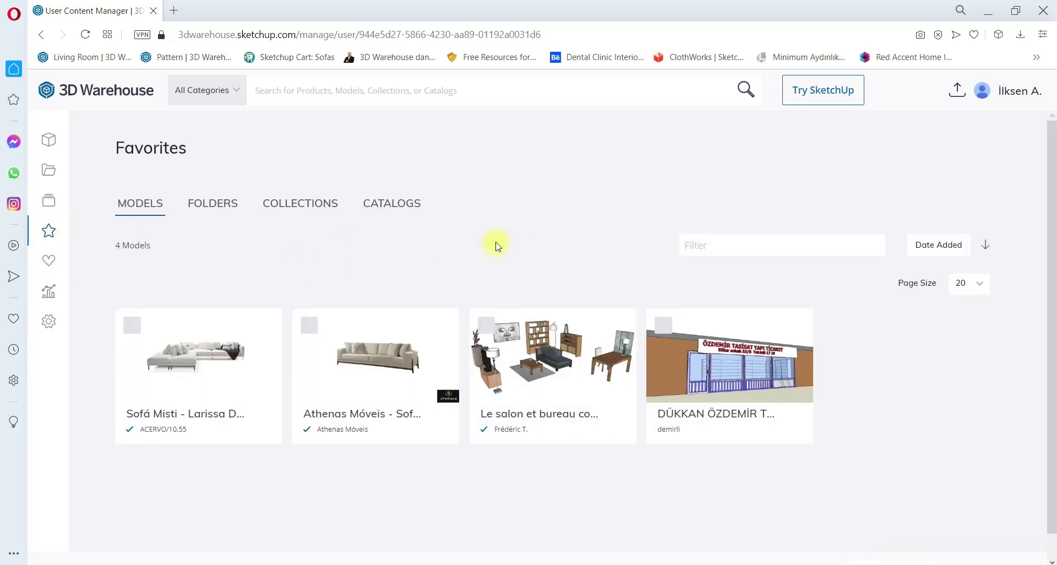
# - Reload Favorites and open the Athenas Móveis - Sofá 080 model page
pyautogui.click(311, 34)
pyautogui.press('Return')
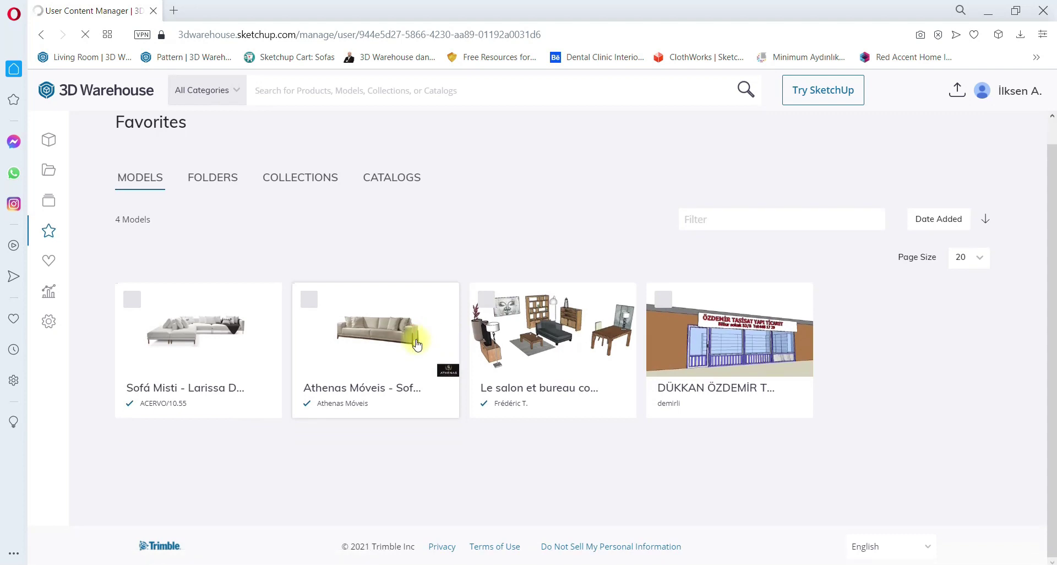
pyautogui.click(365, 314)
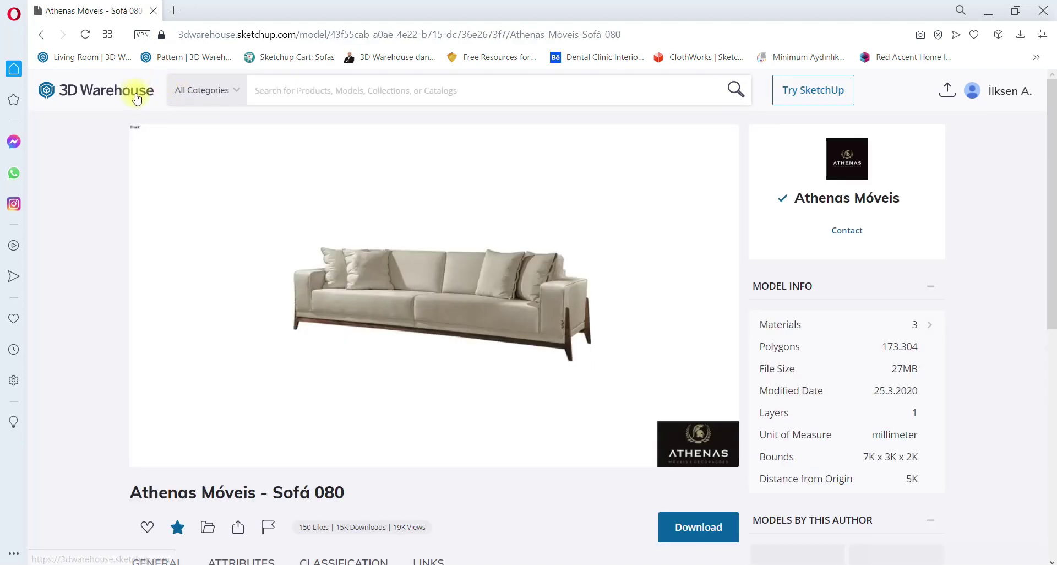
pyautogui.click(93, 89)
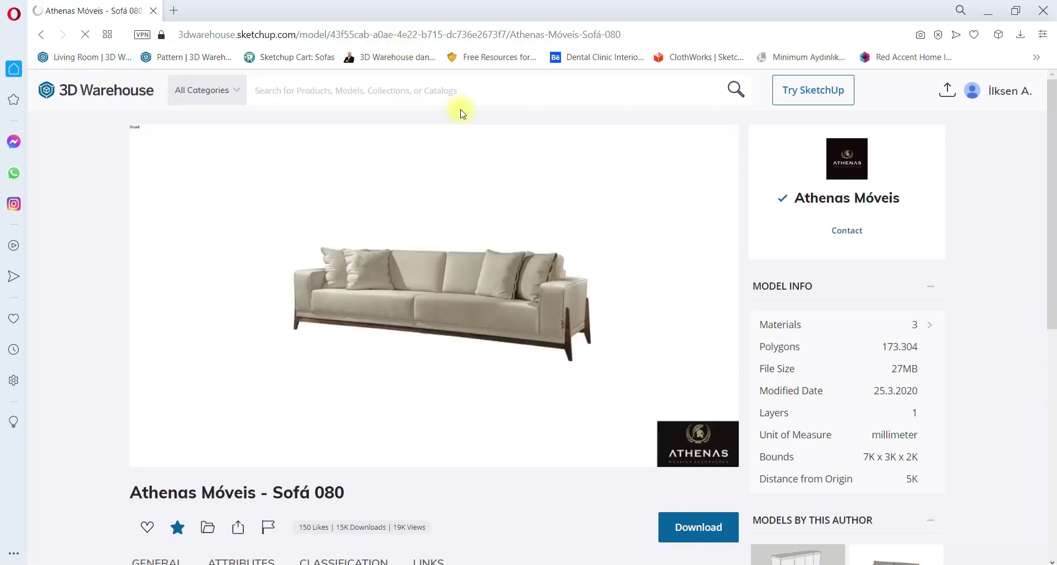
# - Search for sofa, list collections, and open the Damira Sofas collection
pyautogui.write('sofa')
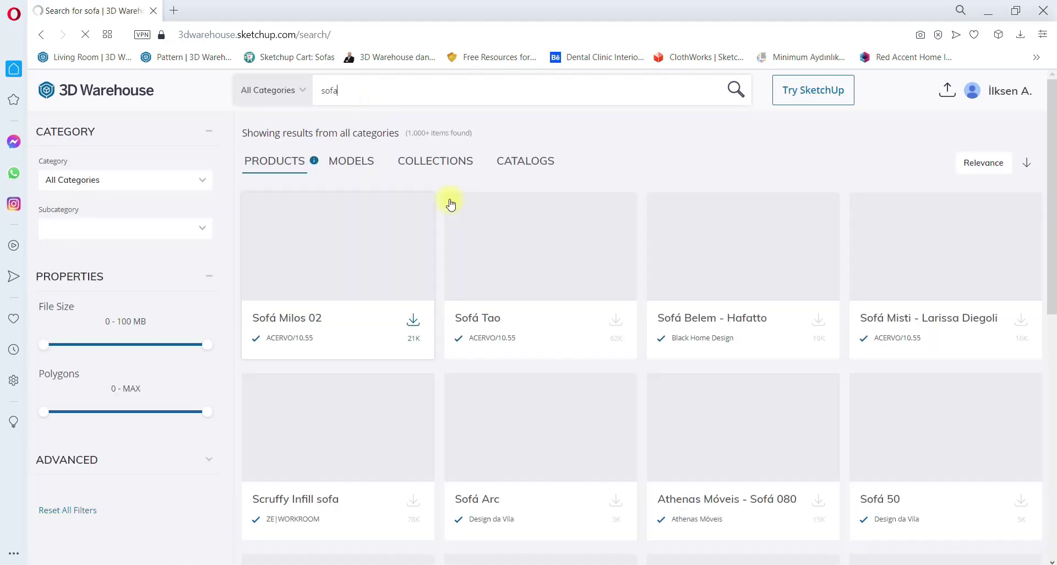
pyautogui.click(412, 160)
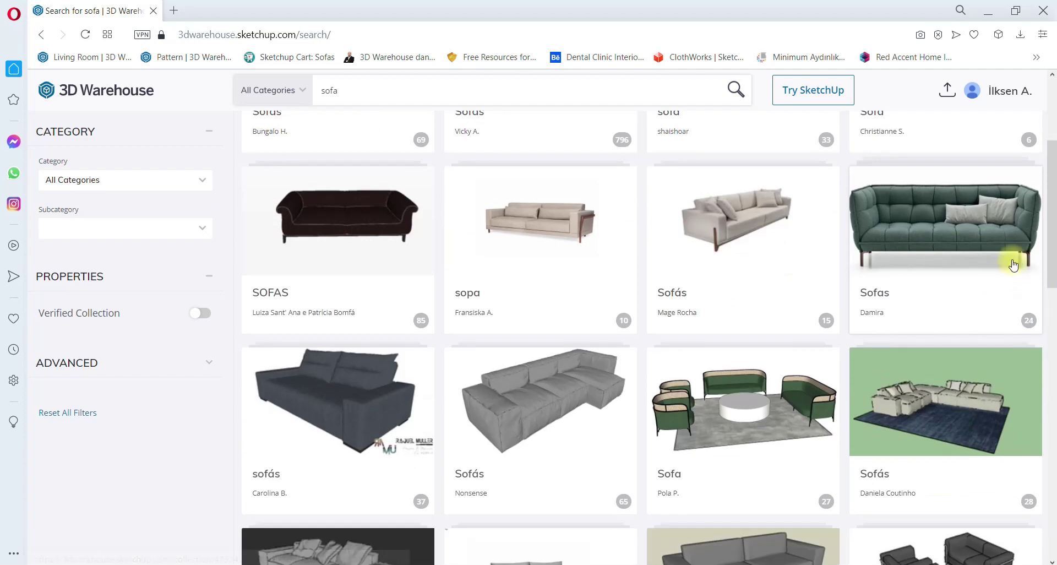
pyautogui.scroll(-3, 909, 265)
pyautogui.click(913, 234)
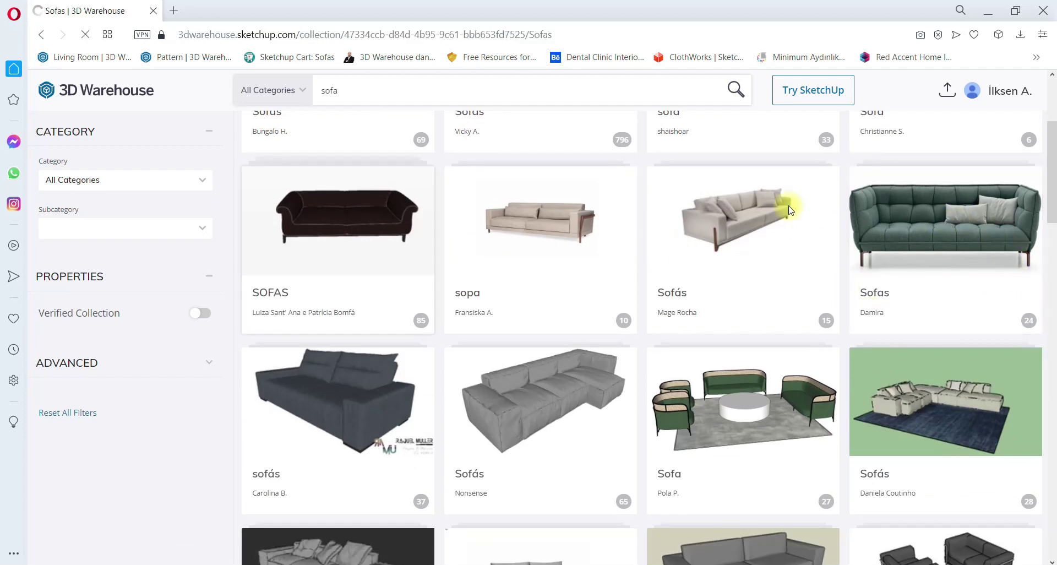
# - Browse the Damira Sofas collection, then go back and show the sofa catalog results
pyautogui.scroll(-2, 37, 250)
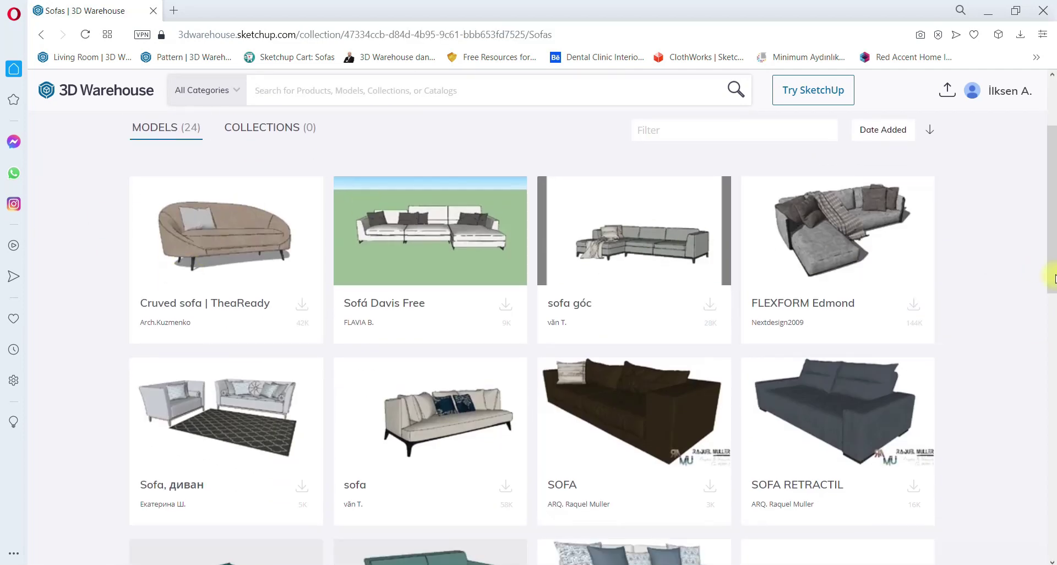
pyautogui.scroll(-1, 741, 347)
pyautogui.scroll(-2, 323, 357)
pyautogui.scroll(-1, 1051, 308)
pyautogui.scroll(-4, 1052, 308)
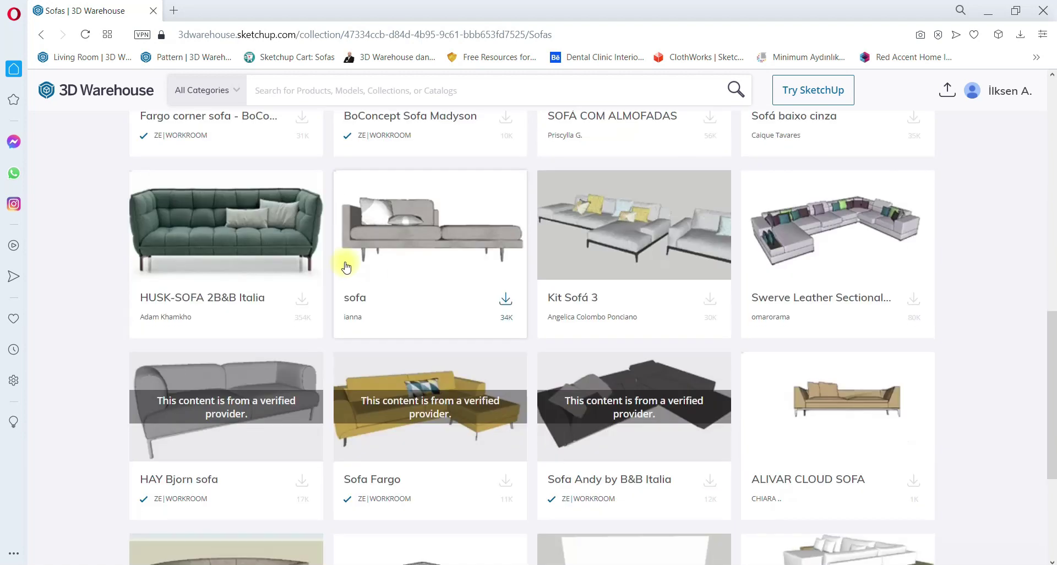
pyautogui.scroll(-4, 915, 208)
pyautogui.scroll(10, 537, 309)
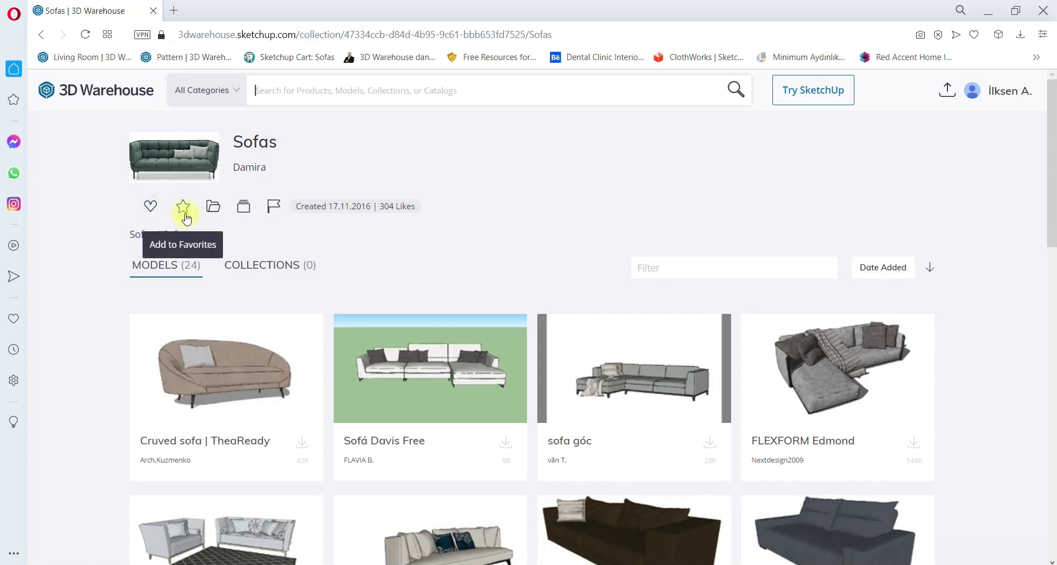
pyautogui.scroll(-2, 292, 223)
pyautogui.scroll(-5, 529, 264)
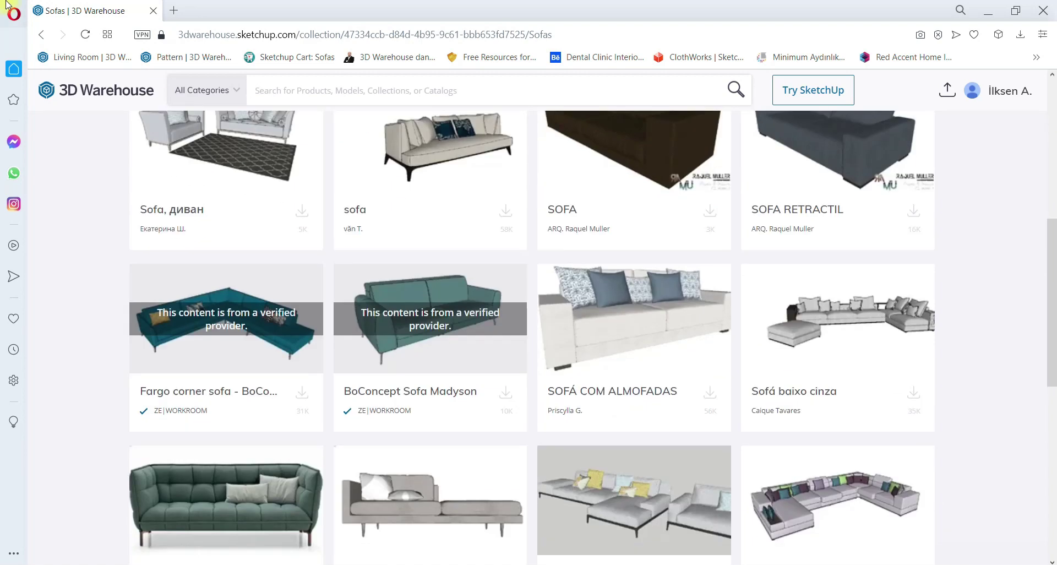
pyautogui.click(41, 35)
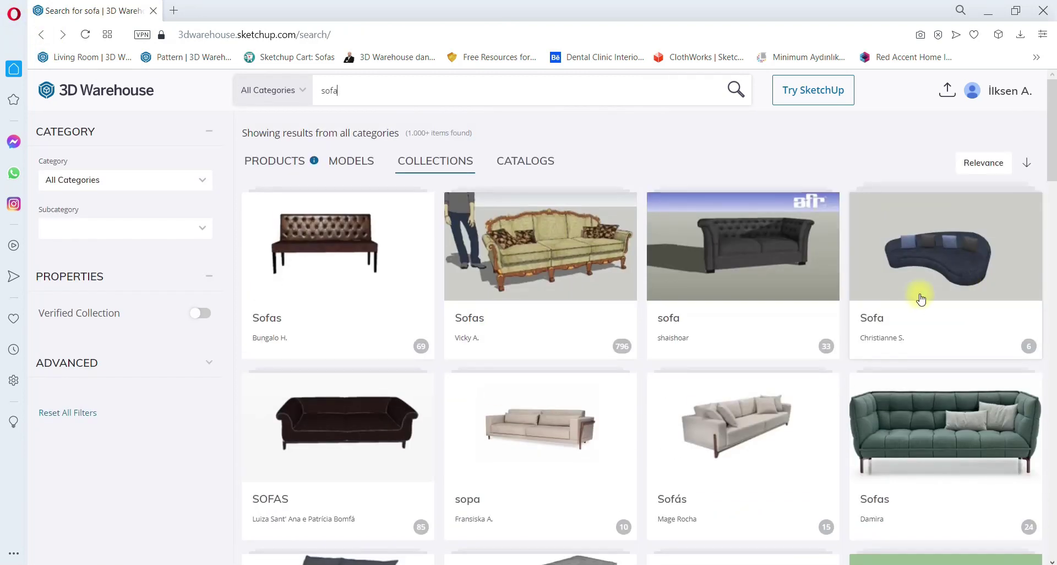
pyautogui.click(498, 165)
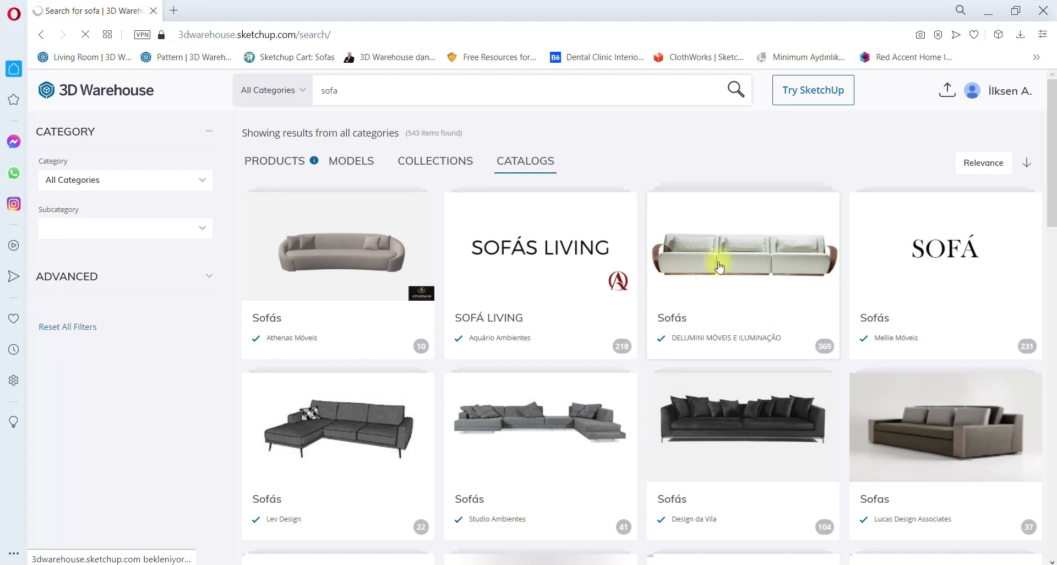
# - Open the DELUMINI MÓVEIS E ILUMINAÇÃO Sofás catalog and scroll down its model grid
pyautogui.click(695, 270)
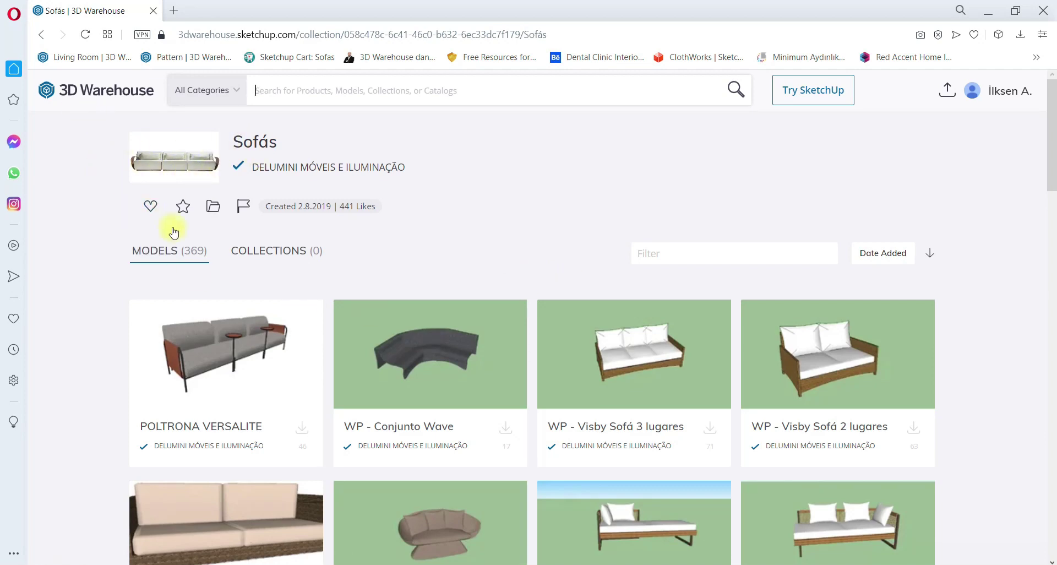
pyautogui.scroll(-3, 361, 257)
pyautogui.scroll(-4, 602, 330)
pyautogui.scroll(-4, 609, 323)
pyautogui.scroll(-5, 843, 248)
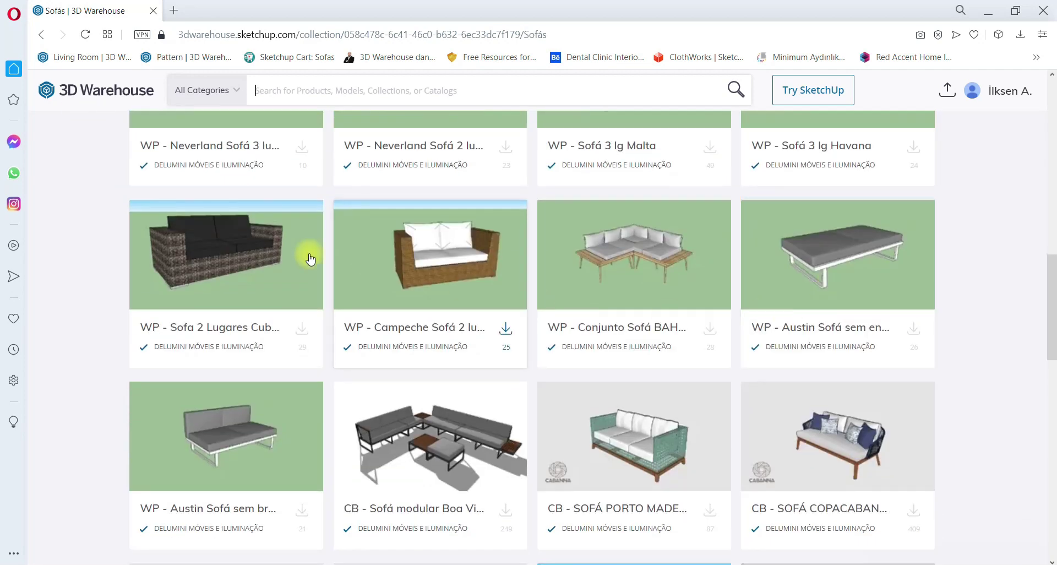
pyautogui.scroll(-4, 149, 300)
pyautogui.scroll(-1, 887, 212)
pyautogui.scroll(-3, 907, 241)
pyautogui.scroll(-6, 994, 249)
pyautogui.scroll(-5, 980, 258)
pyautogui.scroll(-5, 968, 272)
# - Scroll back through the catalog grid and open the GL - SOFA VISAGE 1 details
pyautogui.scroll(5, 956, 271)
pyautogui.scroll(8, 957, 273)
pyautogui.scroll(5, 957, 274)
pyautogui.scroll(4, 937, 273)
pyautogui.scroll(5, 892, 276)
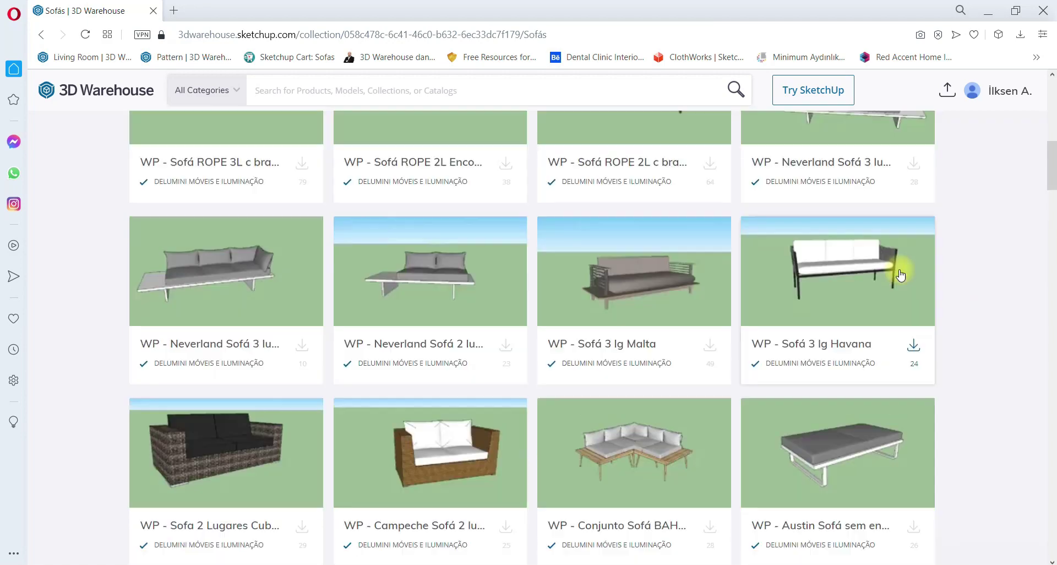
pyautogui.scroll(5, 897, 283)
pyautogui.scroll(-6, 909, 292)
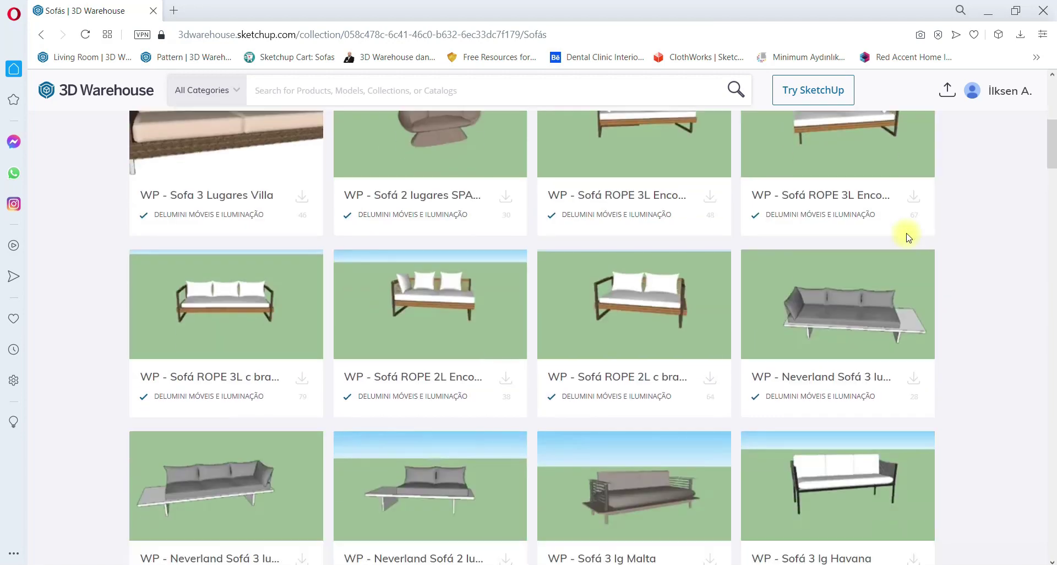
pyautogui.scroll(-6, 908, 292)
pyautogui.scroll(-6, 936, 289)
pyautogui.scroll(-3, 958, 292)
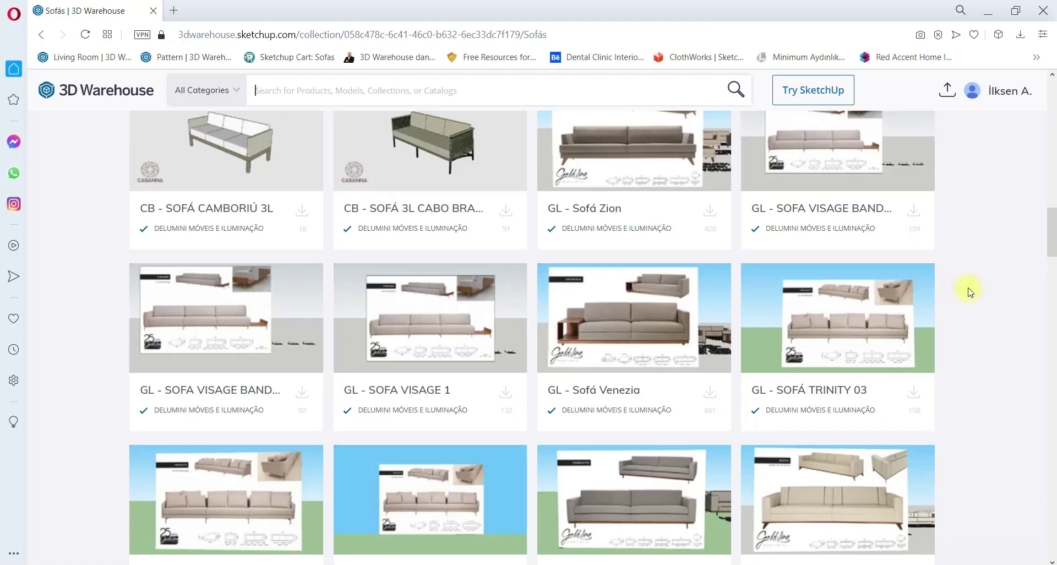
pyautogui.click(449, 330)
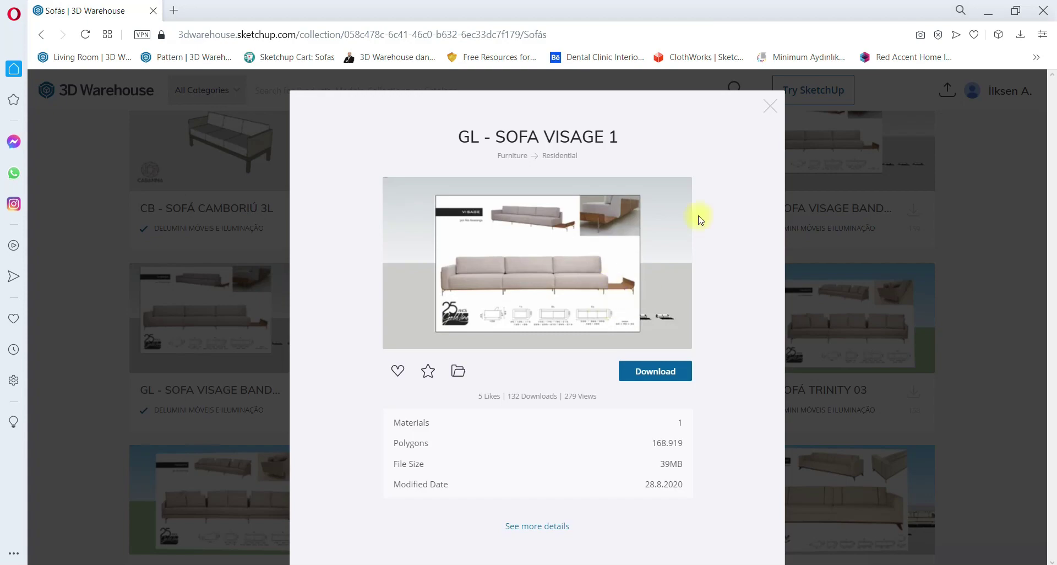
# - Close the GL - SOFA VISAGE 1 details, scroll to the top, and return home
pyautogui.click(770, 111)
pyautogui.scroll(3, 493, 302)
pyautogui.scroll(3, 493, 302)
pyautogui.scroll(7, 494, 303)
pyautogui.scroll(5, 497, 310)
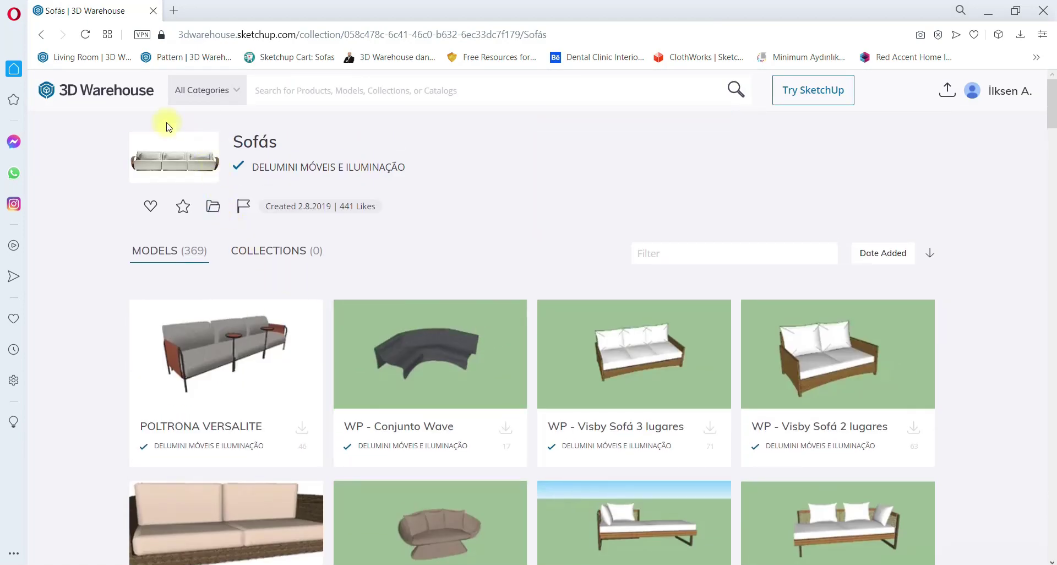
pyautogui.click(131, 97)
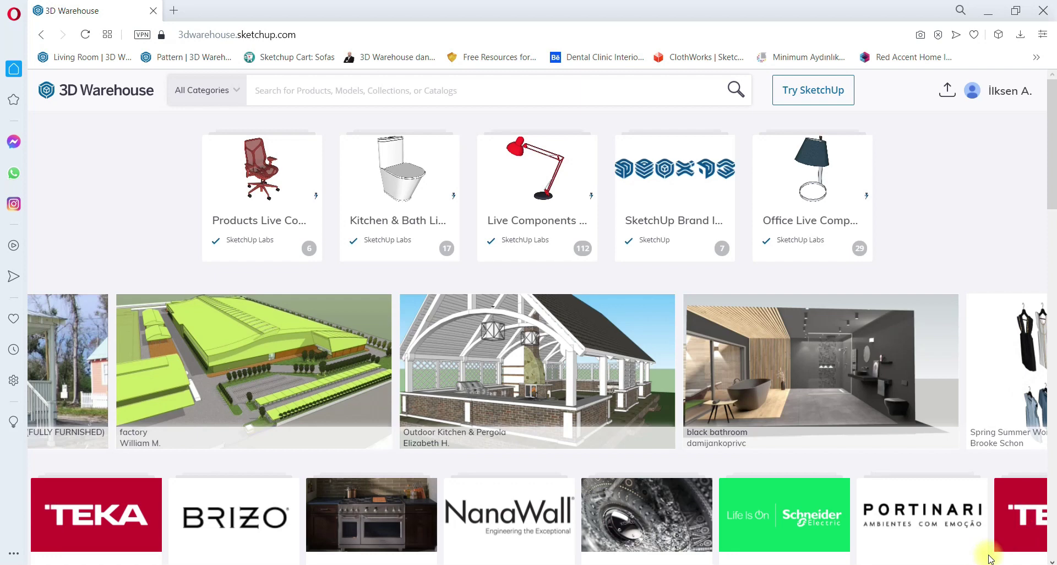
# - Search for sofa and filter to 50–100 MB files with 20K–MAX polygons
pyautogui.click(381, 91)
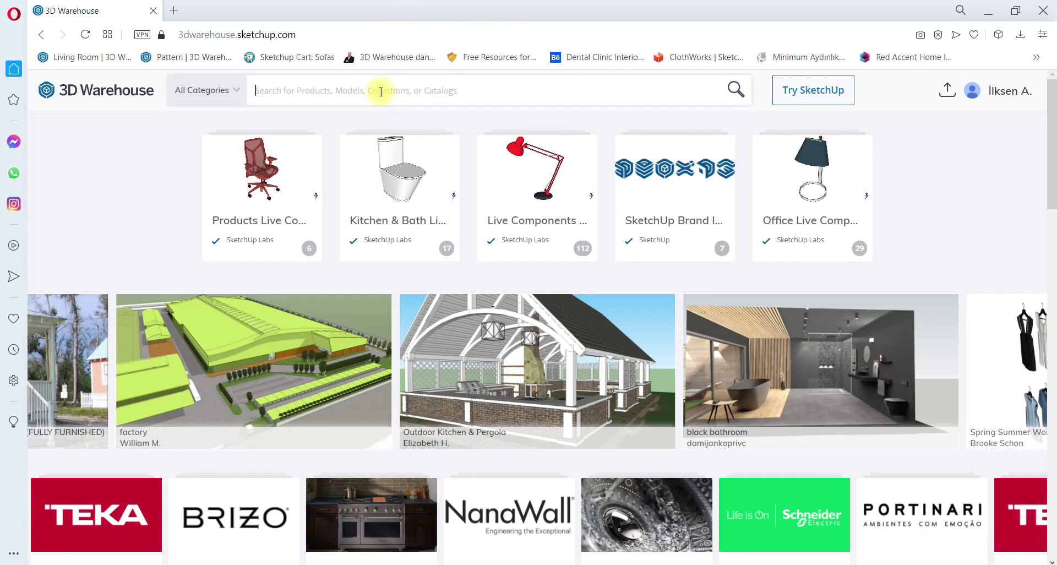
pyautogui.write('sofa')
pyautogui.press('Return')
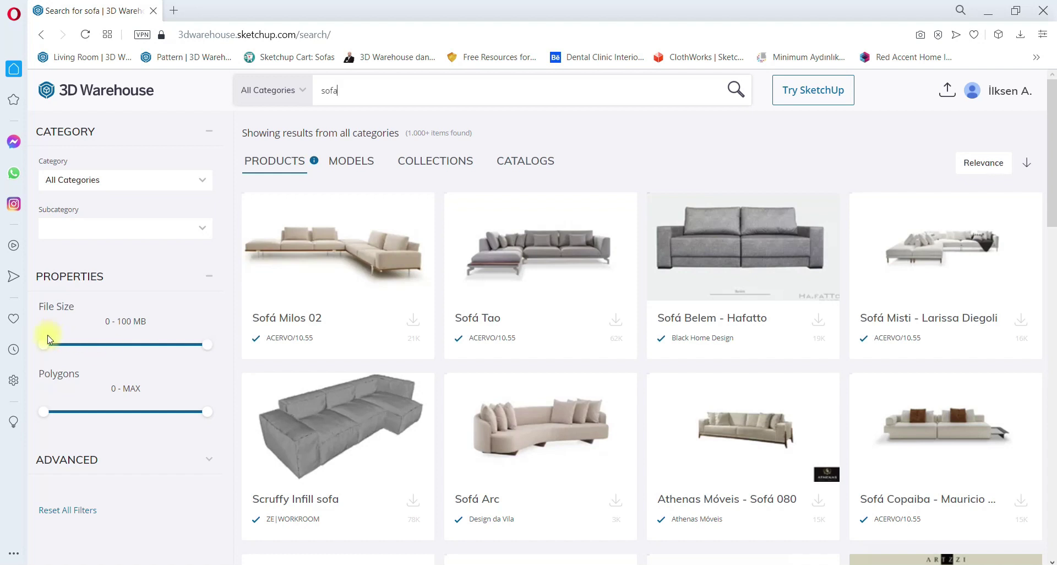
pyautogui.moveTo(44, 345); pyautogui.dragTo(129, 359)
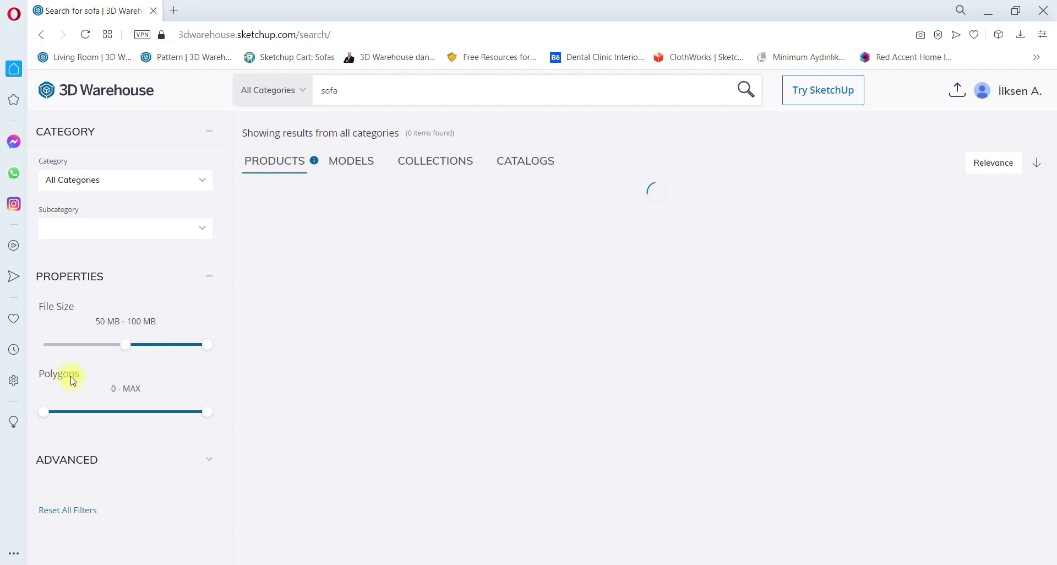
pyautogui.moveTo(44, 411); pyautogui.dragTo(129, 413)
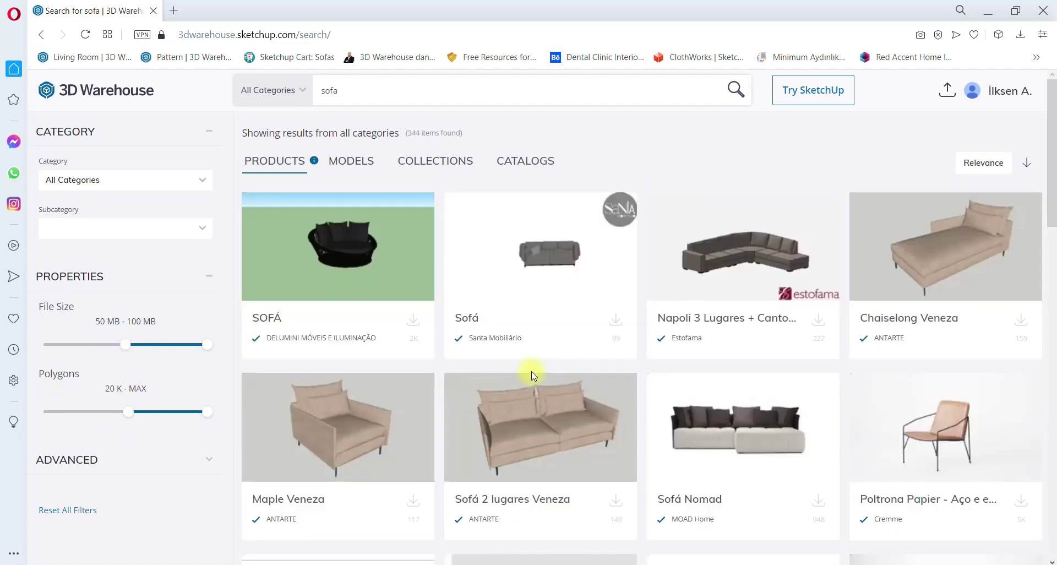
pyautogui.scroll(-2, 606, 308)
pyautogui.scroll(2, 529, 281)
pyautogui.click(361, 159)
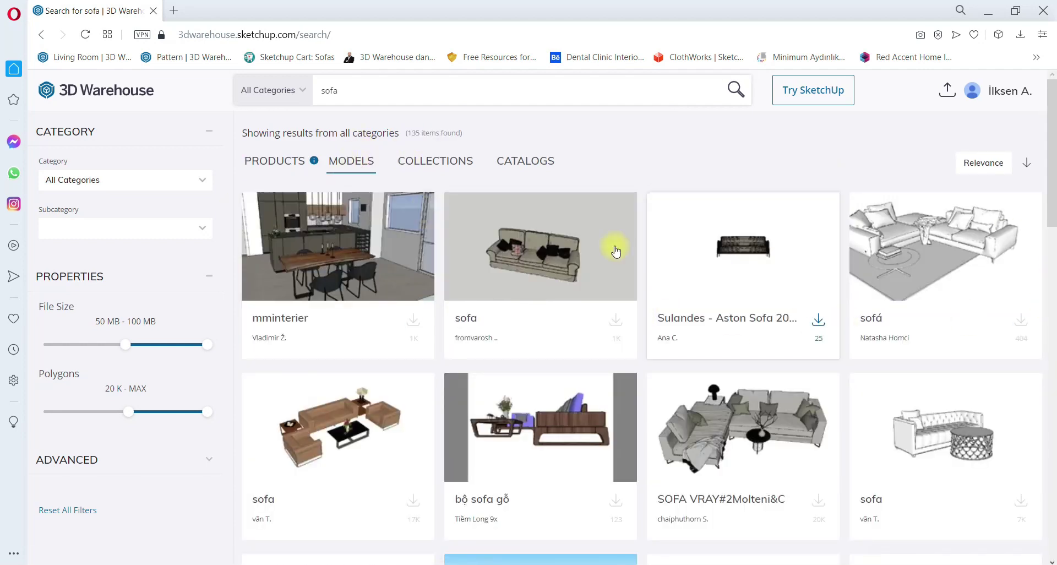
pyautogui.click(286, 163)
pyautogui.scroll(-3, 494, 272)
pyautogui.scroll(3, 426, 208)
pyautogui.click(426, 174)
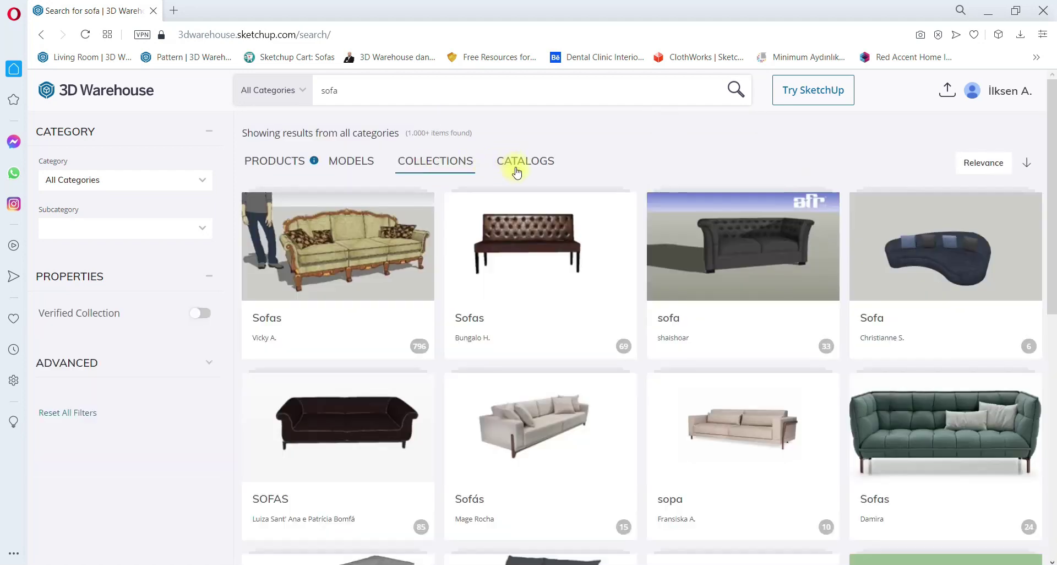
pyautogui.click(507, 161)
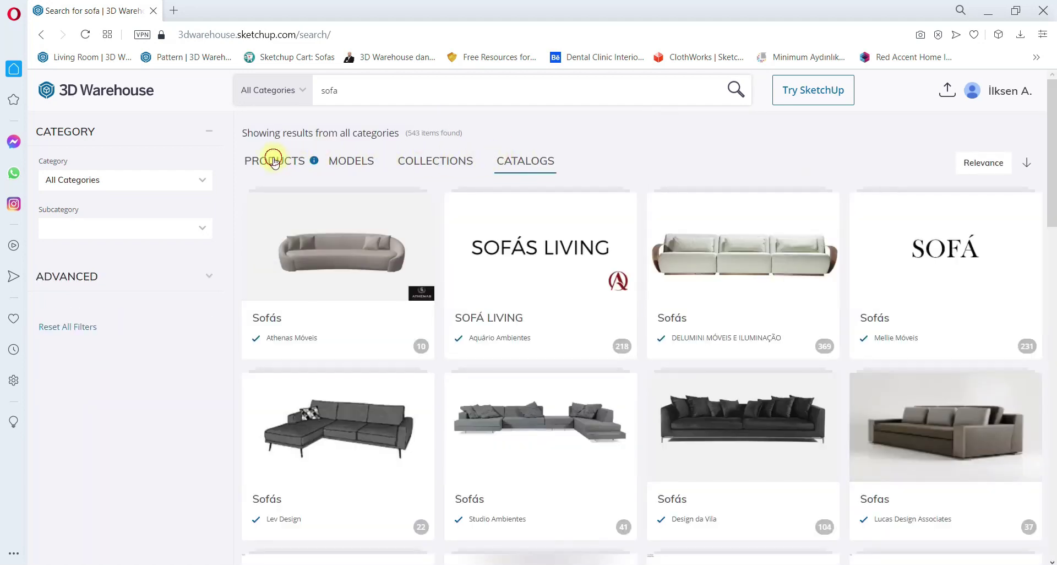
pyautogui.click(276, 165)
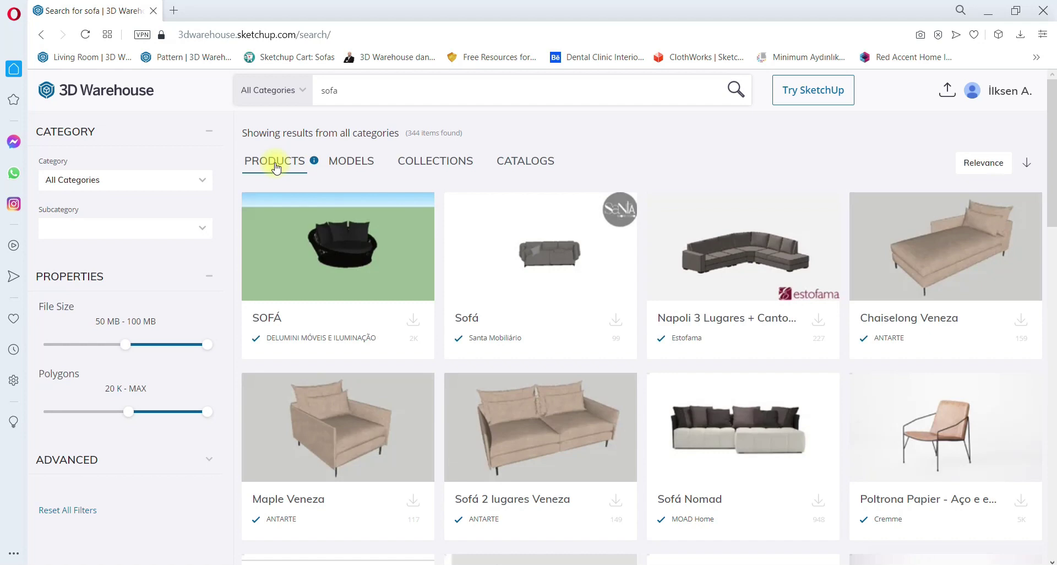
pyautogui.scroll(-8, 661, 229)
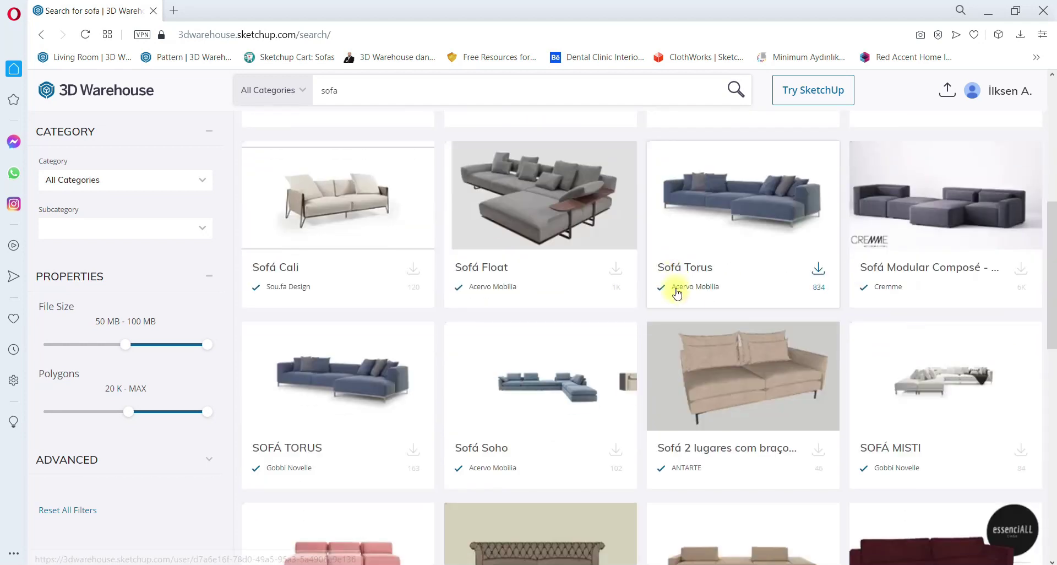
pyautogui.scroll(5, 687, 304)
pyautogui.scroll(3, 688, 305)
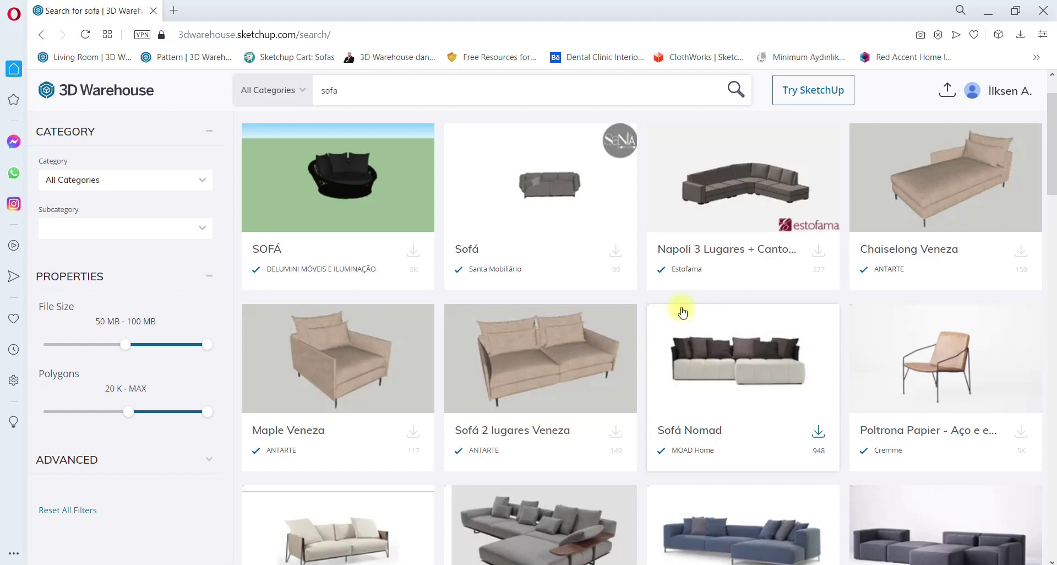
pyautogui.scroll(-2, 633, 308)
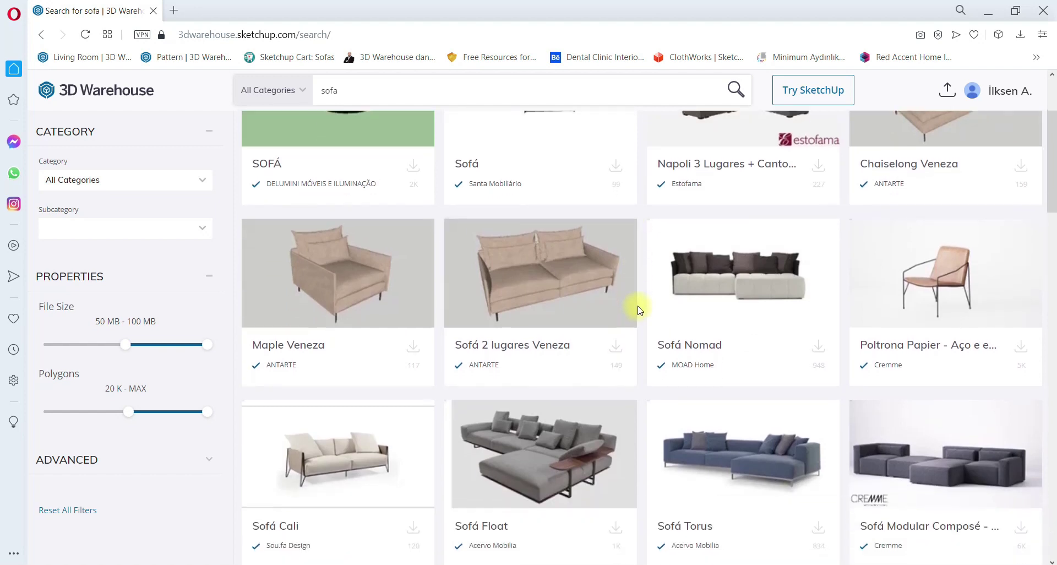
pyautogui.scroll(-2, 638, 310)
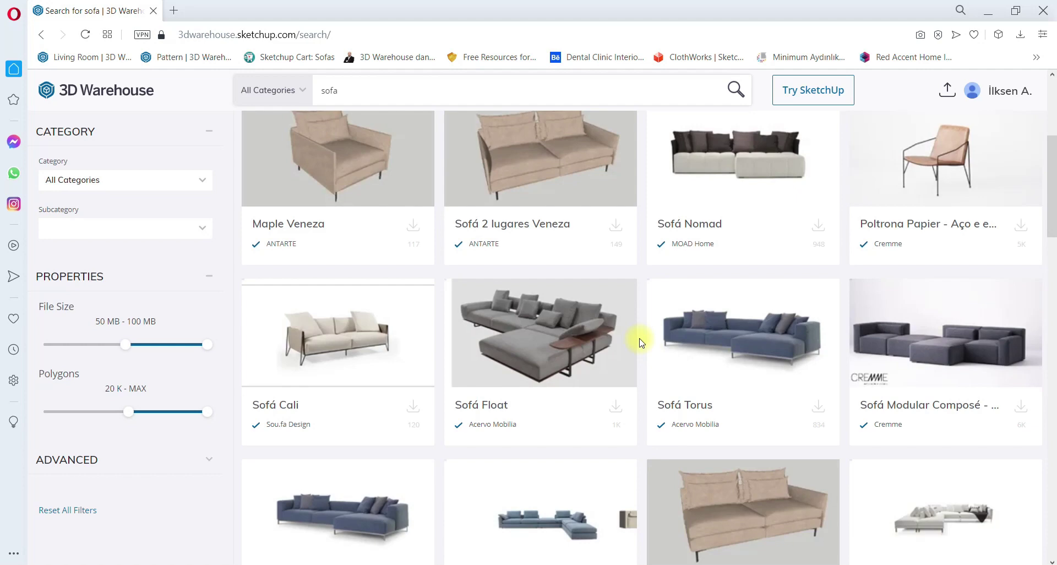
pyautogui.click(556, 331)
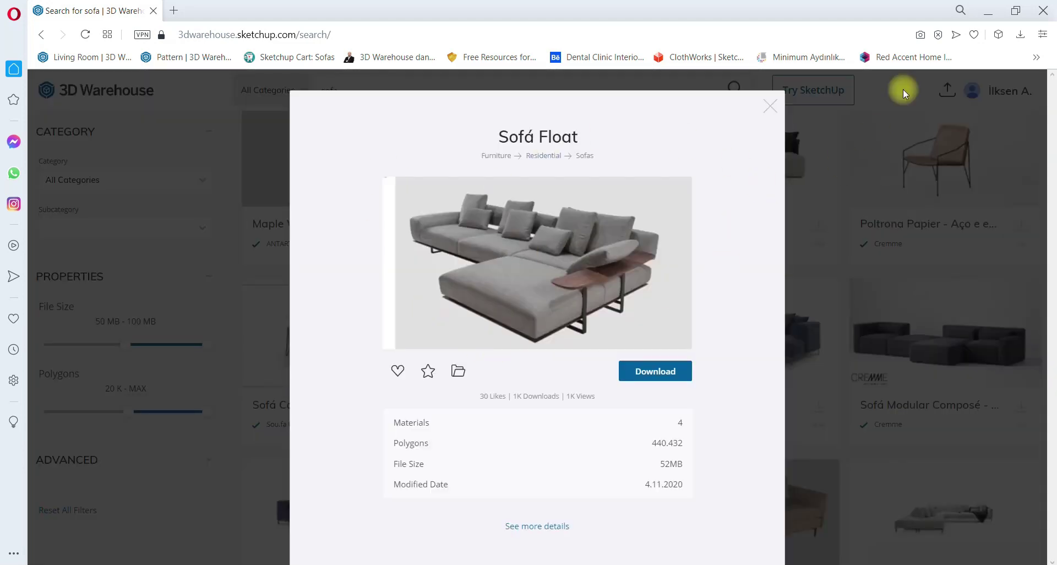
pyautogui.click(770, 106)
pyautogui.scroll(-3, 628, 298)
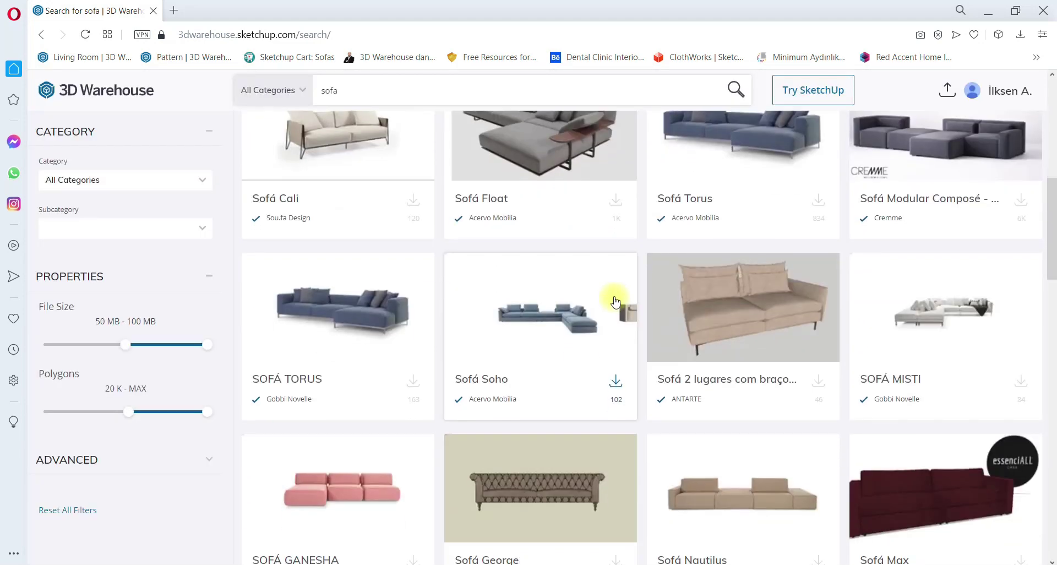
pyautogui.scroll(-1, 620, 275)
pyautogui.click(588, 234)
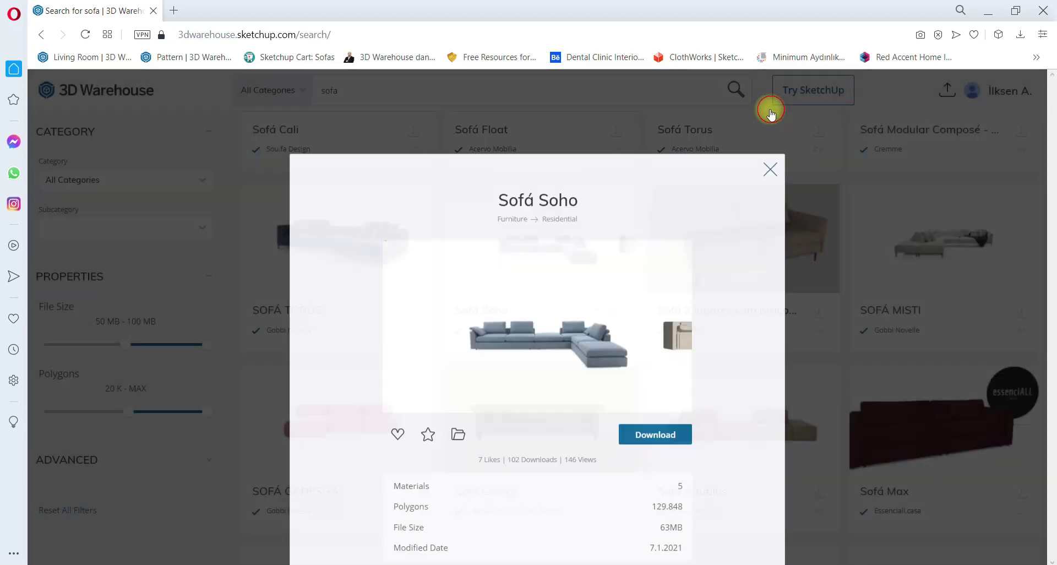
pyautogui.click(770, 113)
pyautogui.scroll(-4, 744, 370)
pyautogui.scroll(-1, 524, 370)
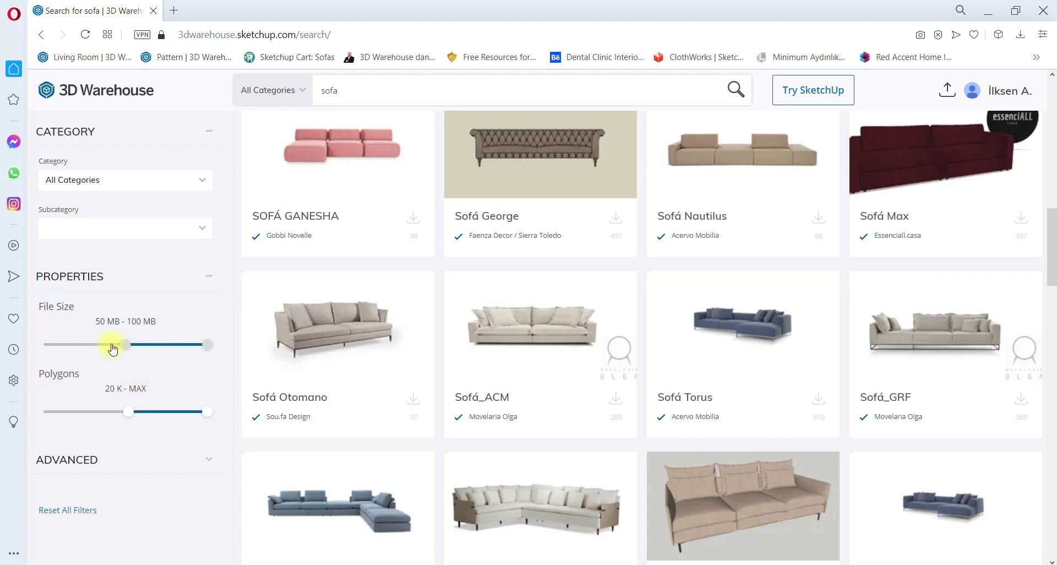
pyautogui.moveTo(126, 343); pyautogui.dragTo(121, 344)
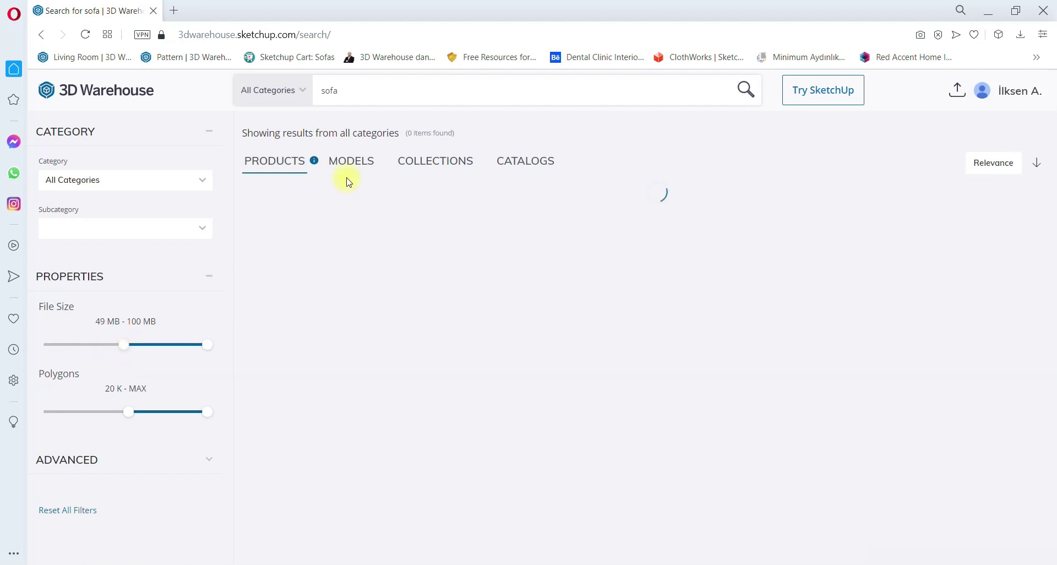
# - Filter sofa products to 76–100 MB file size and 20 K–MAX polygons, listing 104 products
pyautogui.click(350, 164)
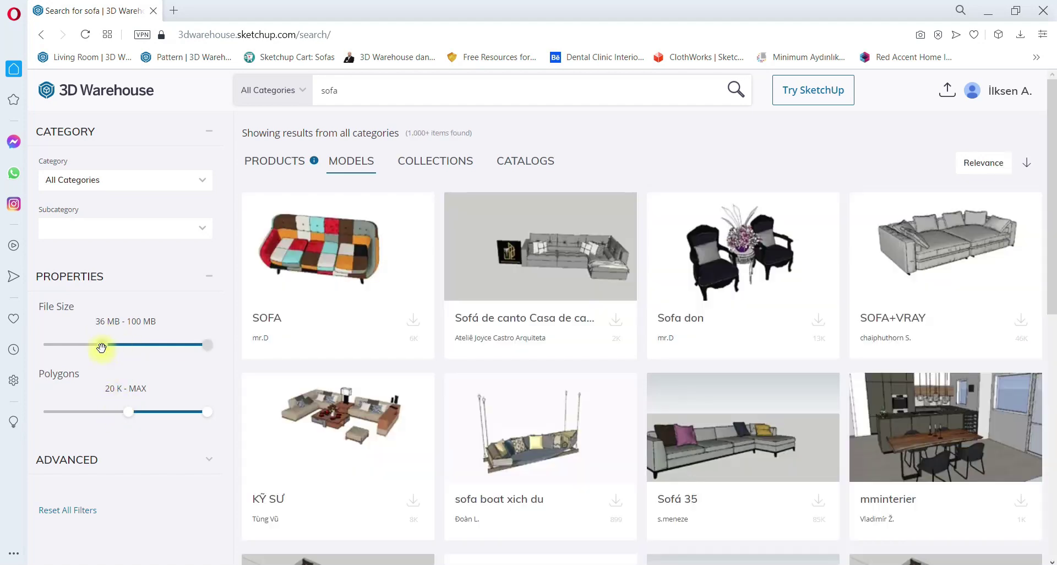
pyautogui.moveTo(106, 340); pyautogui.dragTo(153, 345)
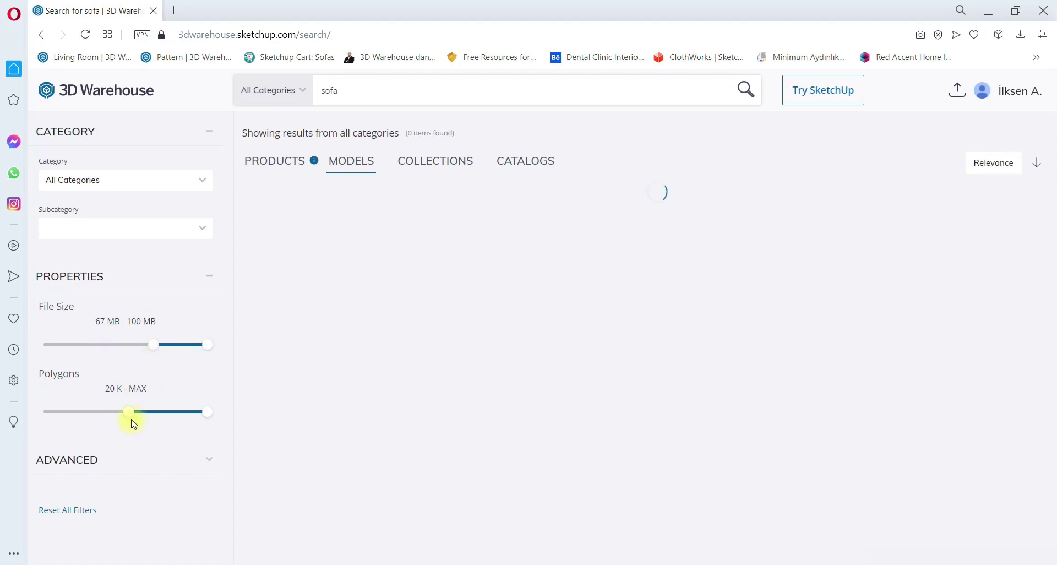
pyautogui.moveTo(133, 423)
pyautogui.mouseDown()
pyautogui.moveTo(91, 422)
pyautogui.moveTo(197, 419)
pyautogui.moveTo(123, 423)
pyautogui.moveTo(128, 413)
pyautogui.mouseUp()
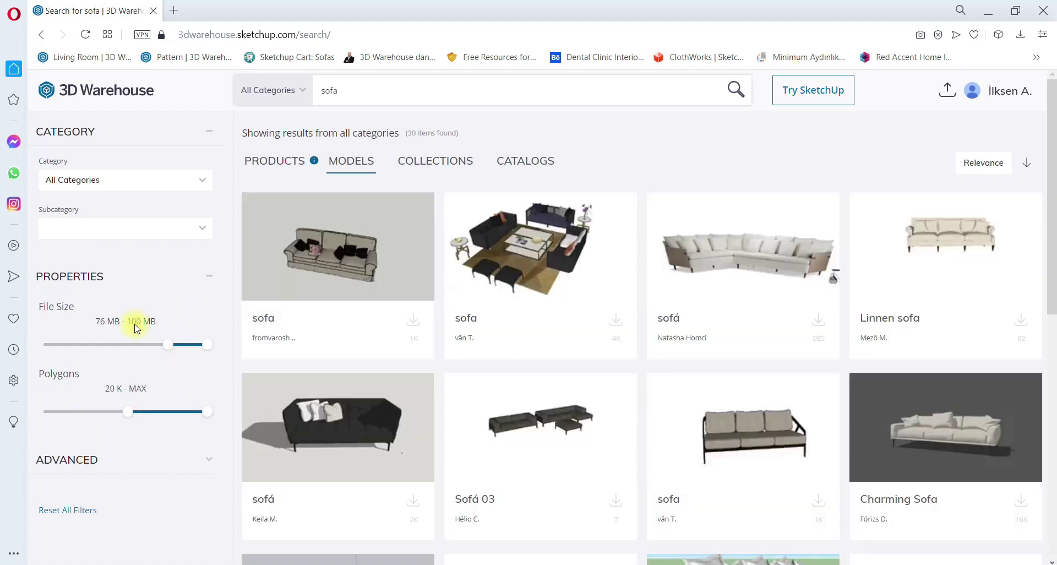
pyautogui.moveTo(169, 347); pyautogui.dragTo(170, 344)
pyautogui.scroll(-1, 542, 201)
pyautogui.scroll(1, 547, 277)
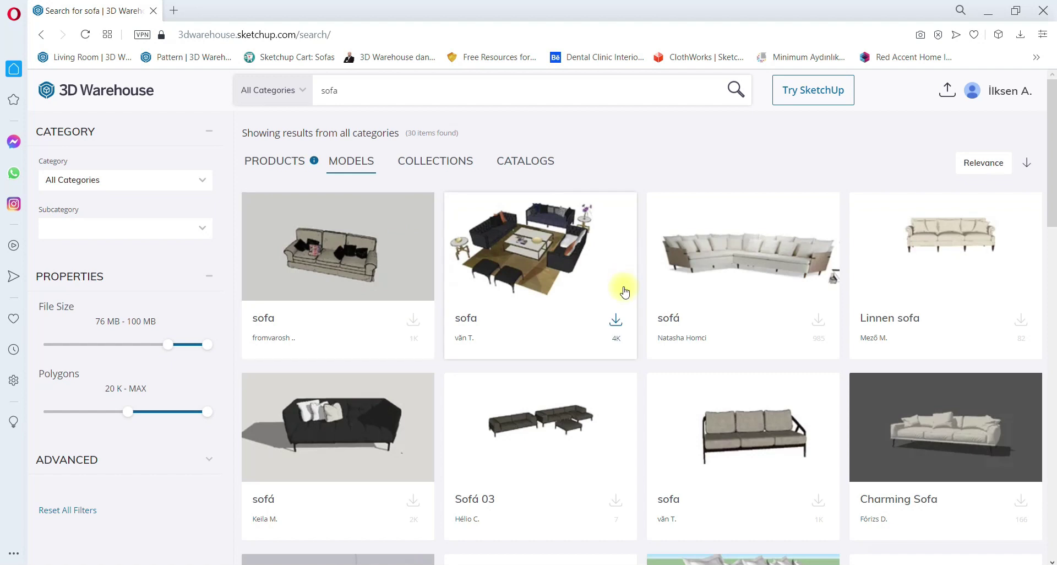
pyautogui.click(275, 161)
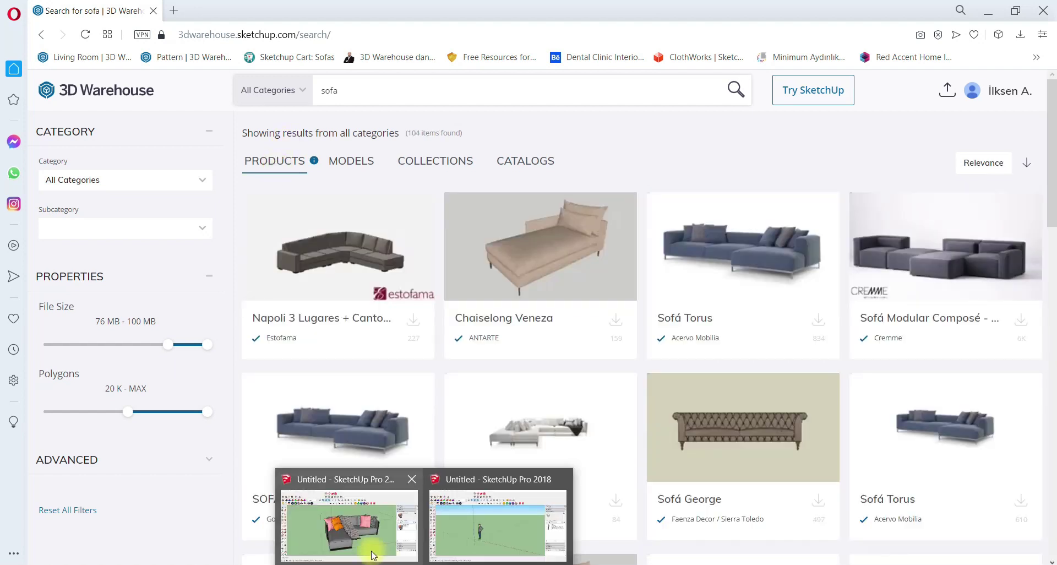
# - Return to the sofa model in SketchUp and delete the standing scale figure
pyautogui.click(363, 529)
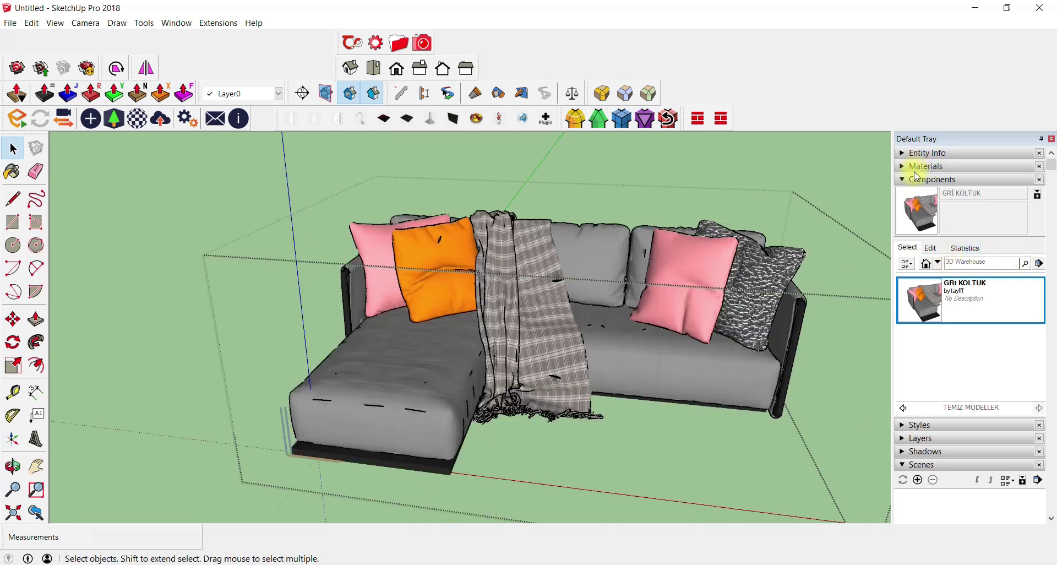
pyautogui.click(915, 179)
pyautogui.scroll(-3, 422, 254)
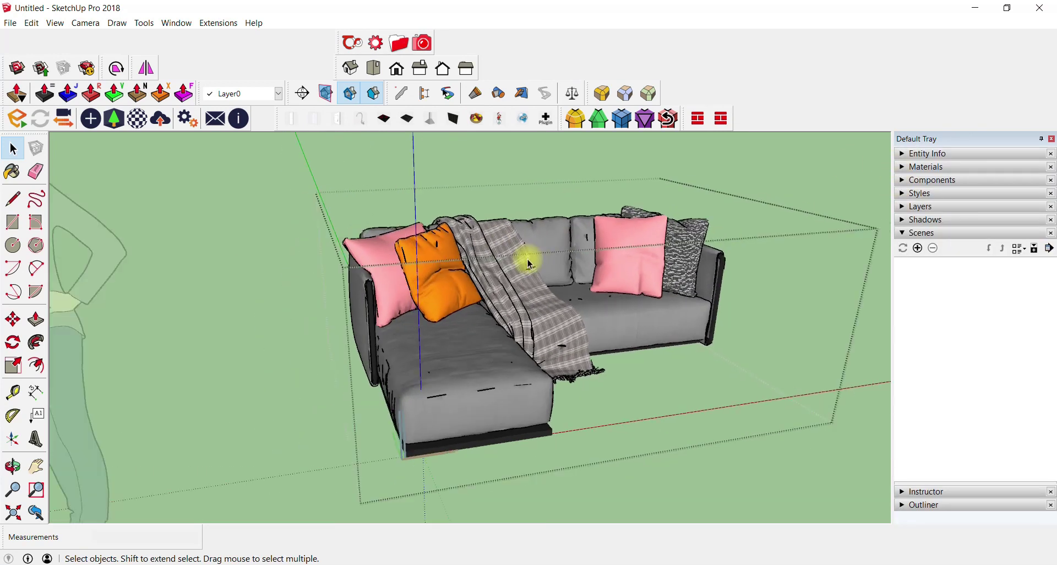
pyautogui.moveTo(295, 229)
pyautogui.mouseDown(button='middle')
pyautogui.moveTo(441, 429)
pyautogui.moveTo(533, 416)
pyautogui.mouseUp(button='middle')
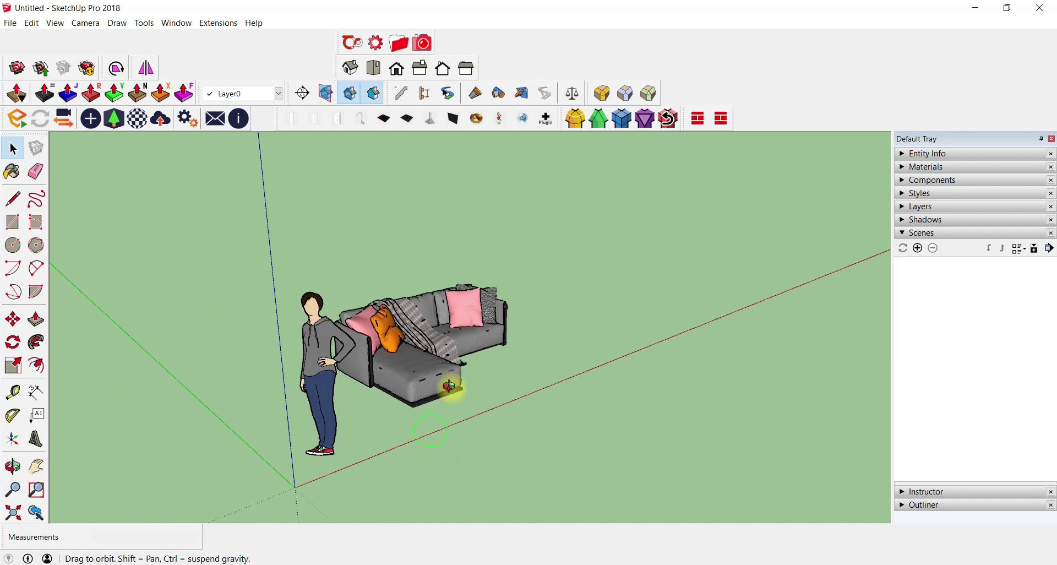
pyautogui.click(297, 333)
pyautogui.press('Delete')
pyautogui.moveTo(288, 336); pyautogui.dragTo(419, 316, button='middle')
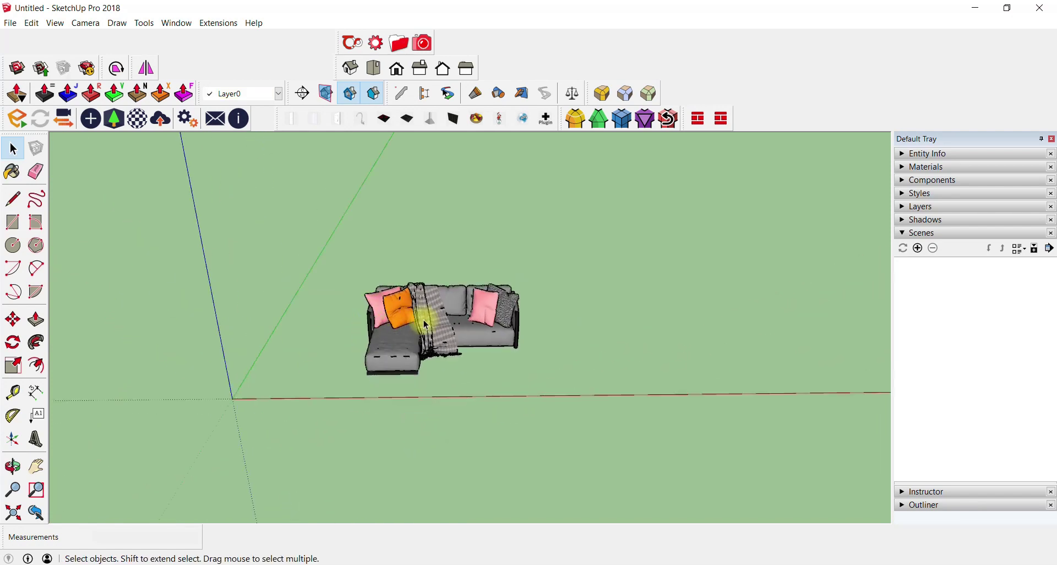
pyautogui.scroll(3, 419, 316)
pyautogui.scroll(2, 542, 331)
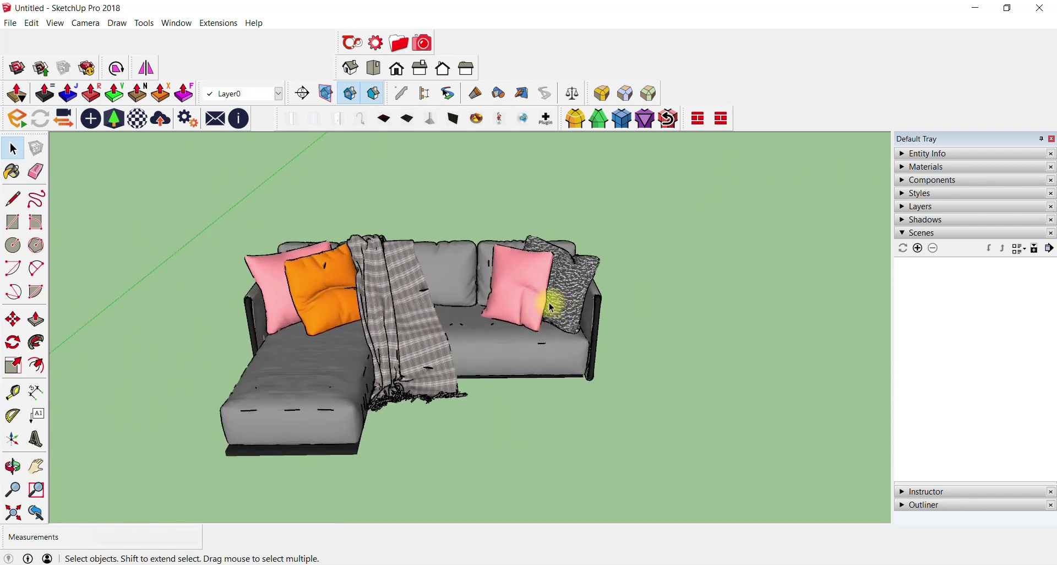
pyautogui.scroll(3, 542, 278)
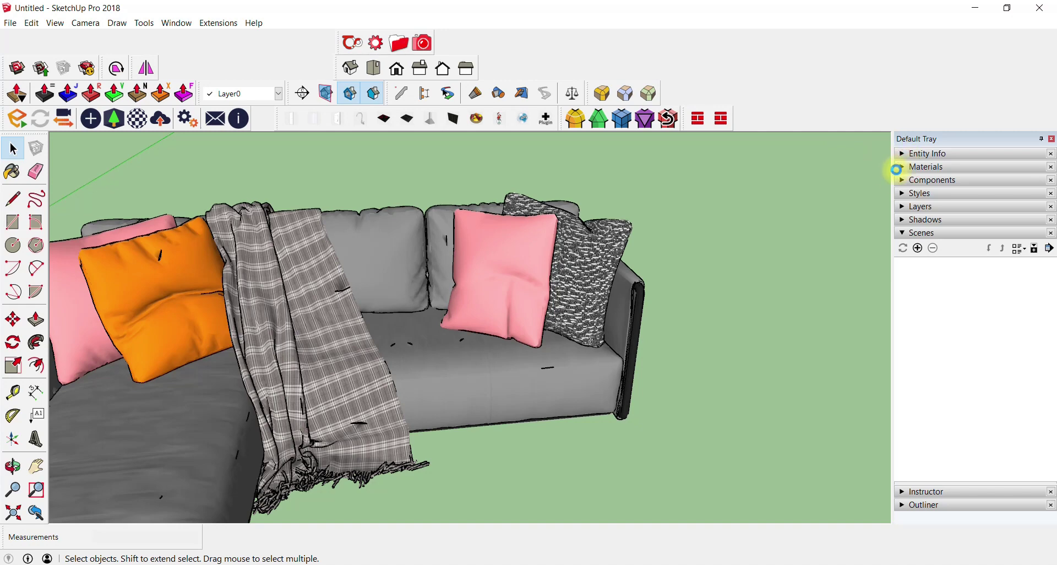
# - Show the model's materials in the tray and orbit to a front view of the sofa
pyautogui.click(910, 168)
pyautogui.click(936, 252)
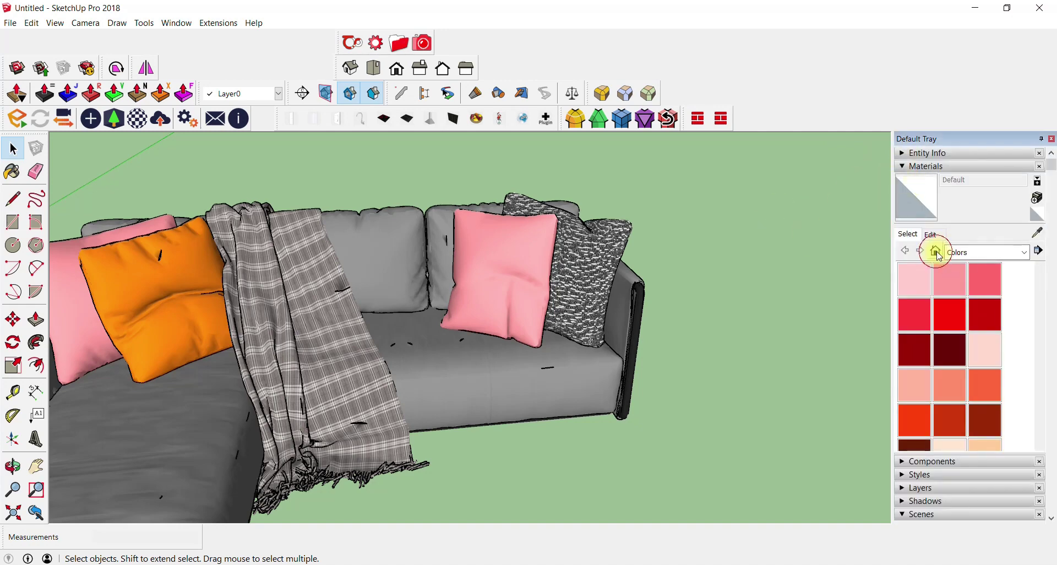
pyautogui.moveTo(709, 270)
pyautogui.mouseDown(button='middle')
pyautogui.moveTo(673, 281)
pyautogui.moveTo(527, 284)
pyautogui.mouseUp(button='middle')
pyautogui.moveTo(829, 314); pyautogui.dragTo(955, 378, button='middle')
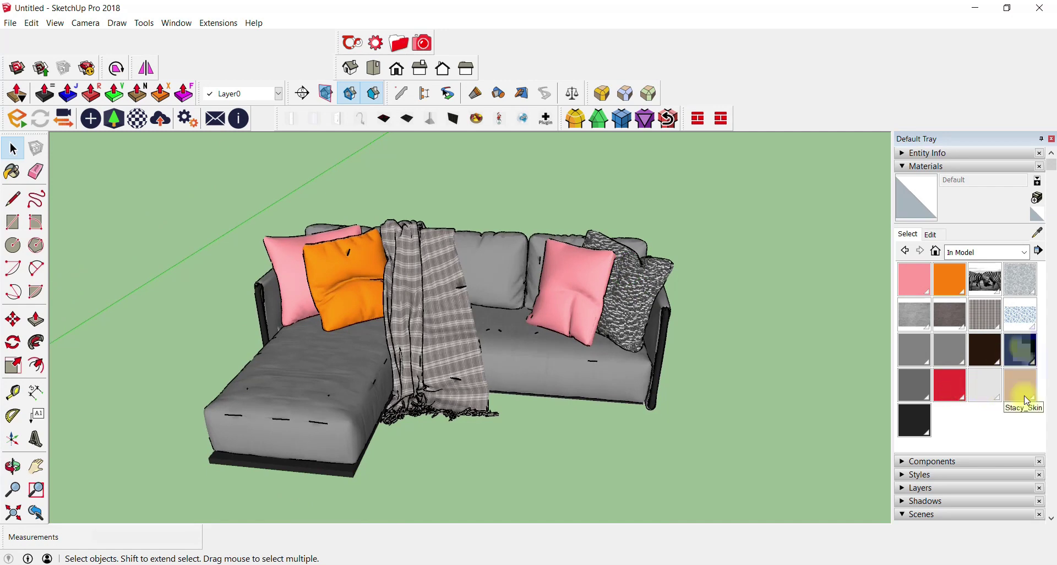
pyautogui.moveTo(337, 342)
pyautogui.mouseDown(button='middle')
pyautogui.moveTo(420, 331)
pyautogui.moveTo(421, 349)
pyautogui.moveTo(370, 265)
pyautogui.moveTo(663, 284)
pyautogui.moveTo(448, 313)
pyautogui.moveTo(431, 344)
pyautogui.mouseUp(button='middle')
pyautogui.scroll(3, 427, 289)
pyautogui.moveTo(426, 289); pyautogui.dragTo(407, 254, button='middle')
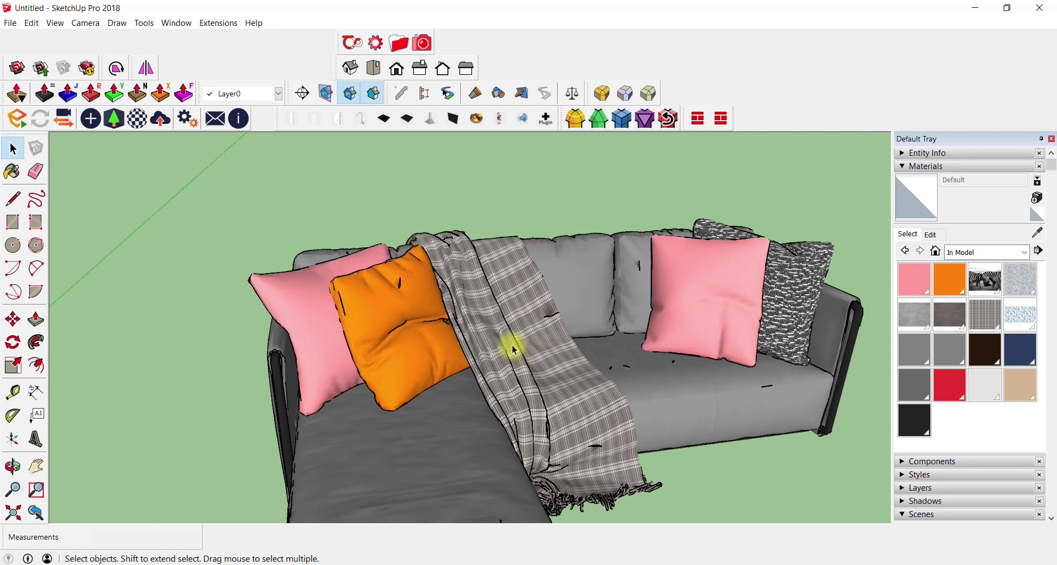
pyautogui.scroll(-2, 572, 308)
pyautogui.moveTo(657, 288); pyautogui.dragTo(1005, 254, button='middle')
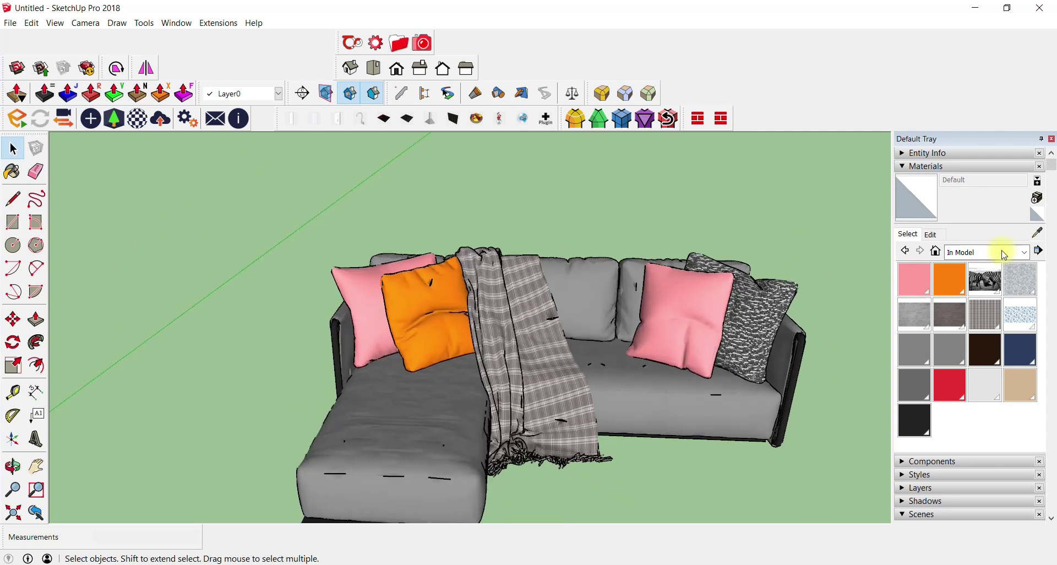
# - Make navy Stacy_Pants the current material, then return to the Select tool with nothing selected
pyautogui.click(1039, 252)
pyautogui.click(849, 306)
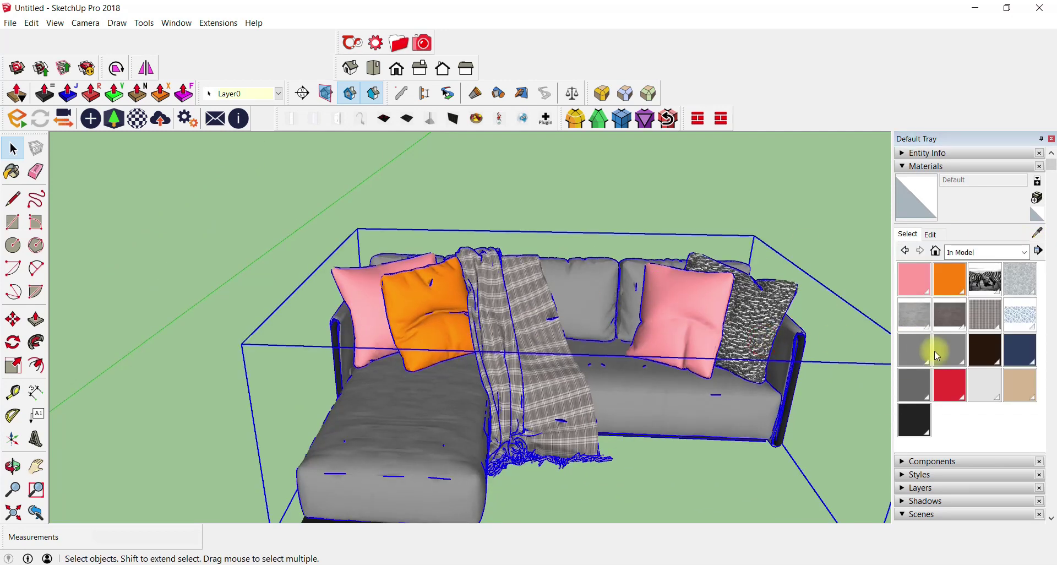
pyautogui.click(1020, 350)
pyautogui.click(1039, 251)
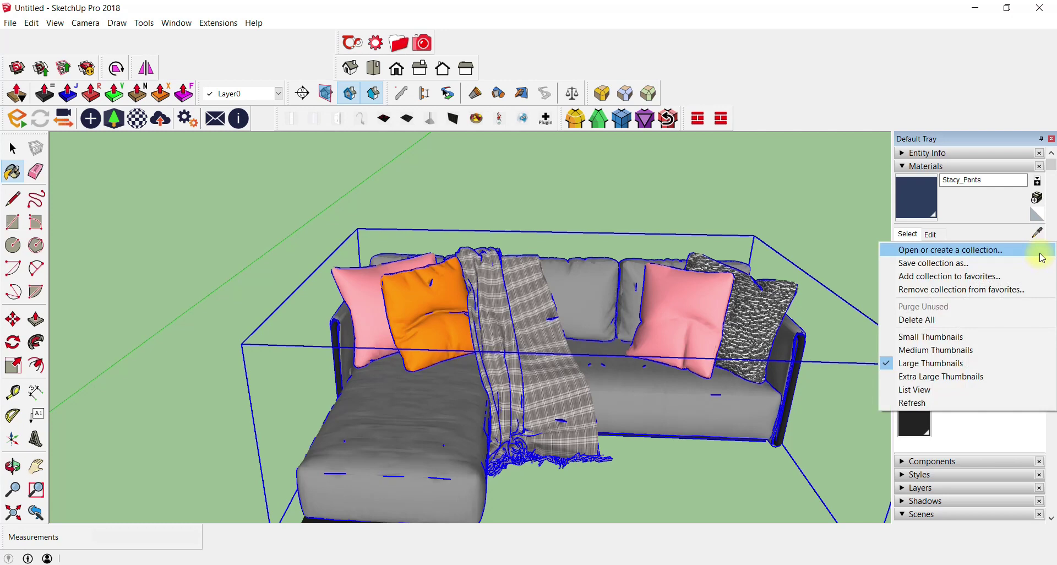
pyautogui.click(11, 144)
pyautogui.click(264, 179)
pyautogui.click(176, 23)
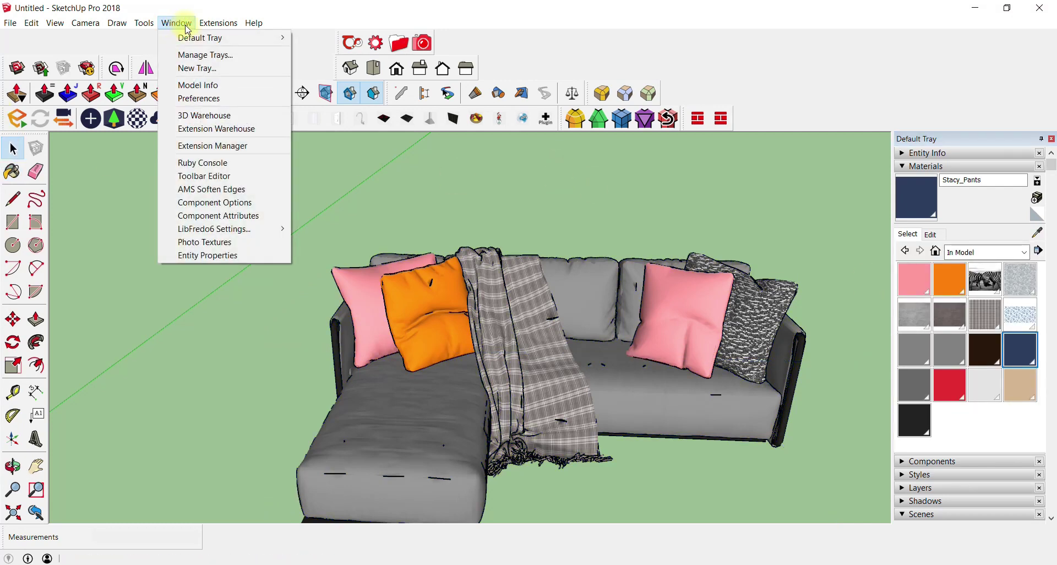
# - Purge unused items from Model Info Statistics, then bring Opera's 3D Warehouse results forward
pyautogui.click(213, 97)
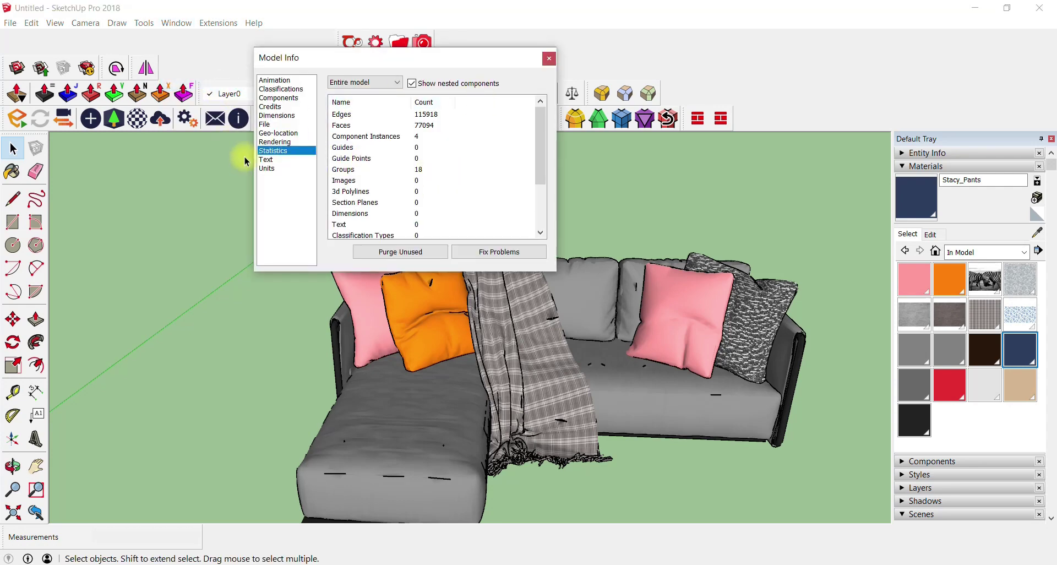
pyautogui.doubleClick(412, 84)
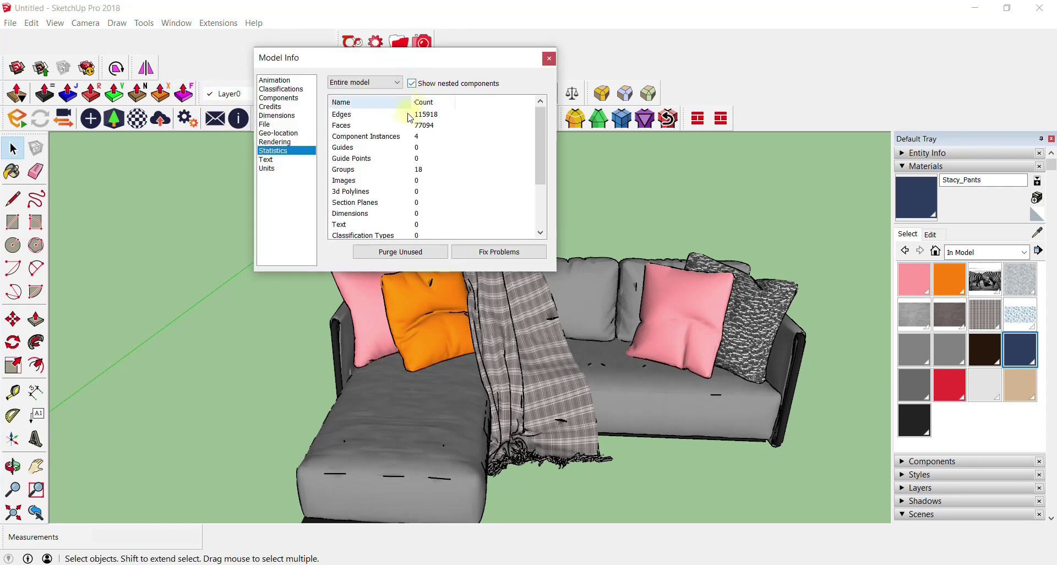
pyautogui.click(408, 252)
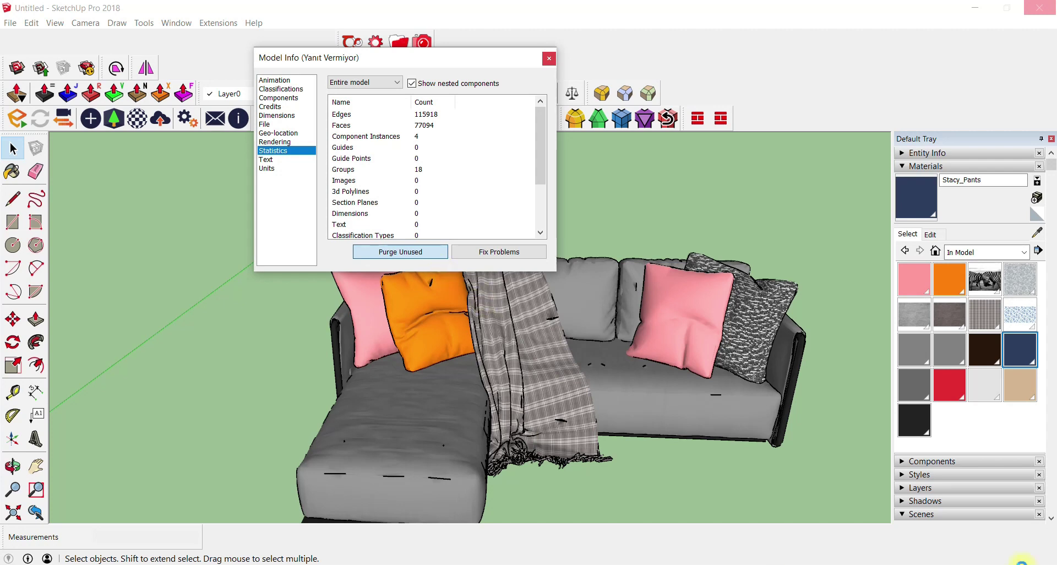
pyautogui.click(385, 562)
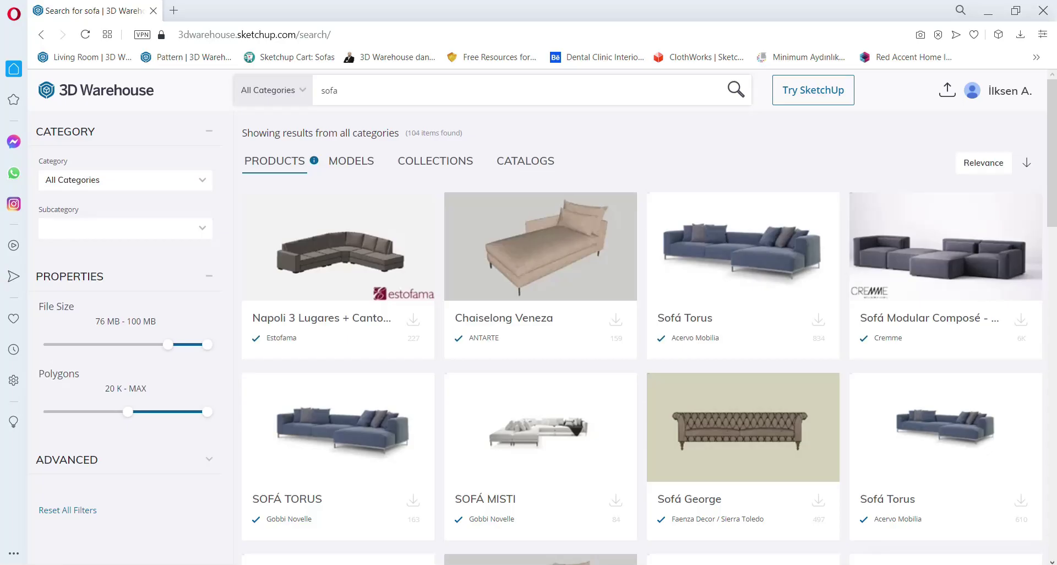
# - Search 3D Warehouse for 'modloft' and scroll through the results
pyautogui.click(132, 96)
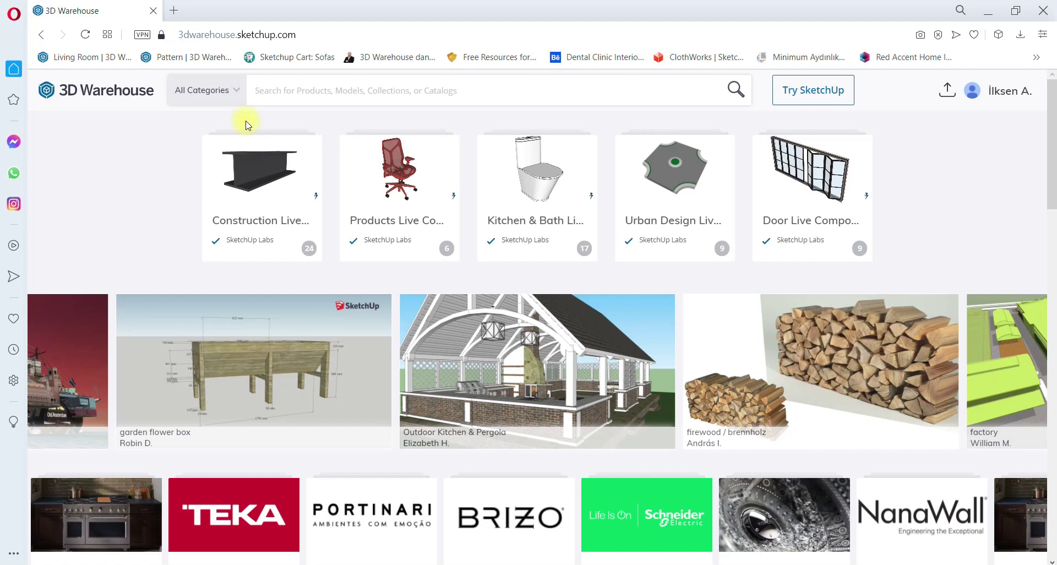
pyautogui.write('modloft')
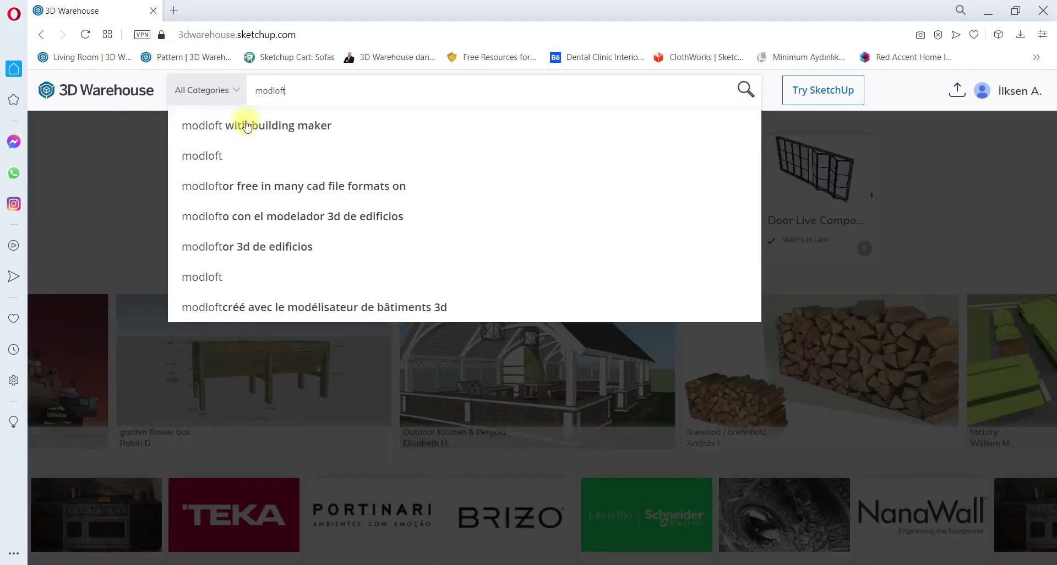
pyautogui.press('Return')
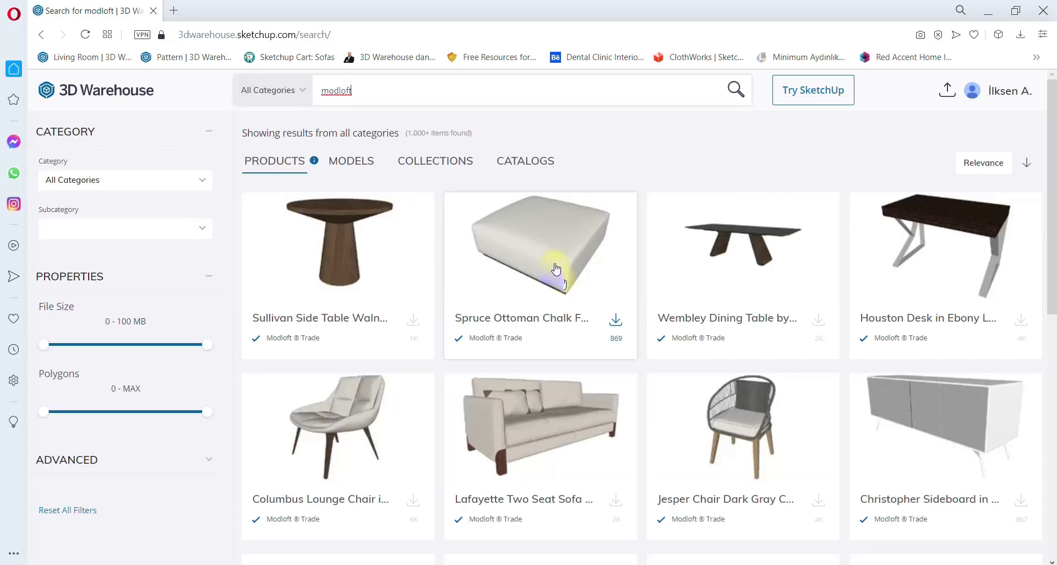
pyautogui.scroll(-5, 402, 254)
pyautogui.scroll(2, 307, 137)
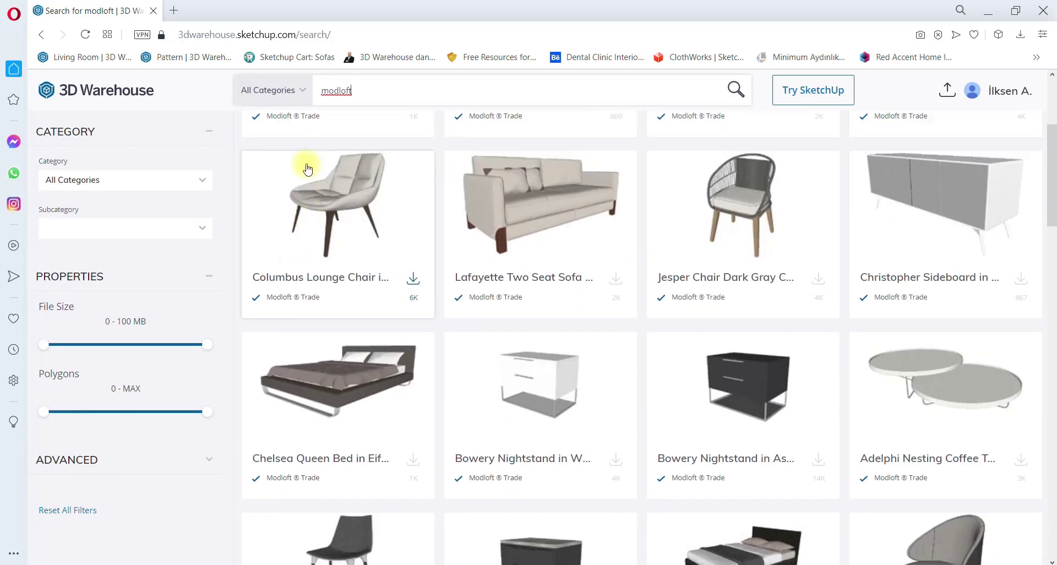
pyautogui.scroll(-4, 847, 223)
pyautogui.scroll(-2, 420, 359)
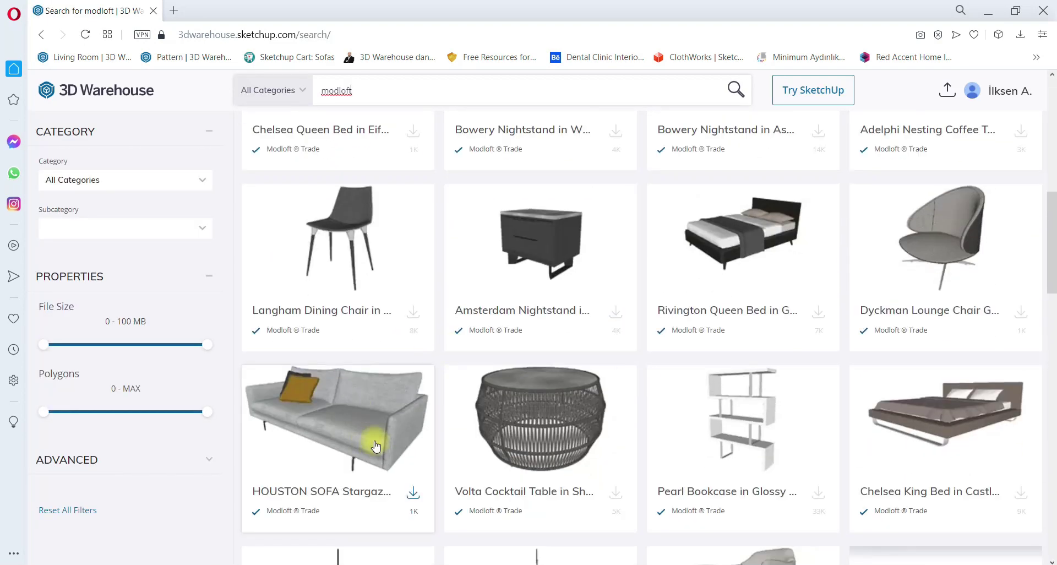
pyautogui.scroll(-2, 370, 444)
pyautogui.scroll(-5, 709, 265)
pyautogui.scroll(-5, 317, 238)
pyautogui.scroll(3, 371, 236)
pyautogui.scroll(3, 549, 252)
# - Search for 'herman miller' instead and scroll through its 225 results
pyautogui.doubleClick(386, 91)
pyautogui.write('herm')
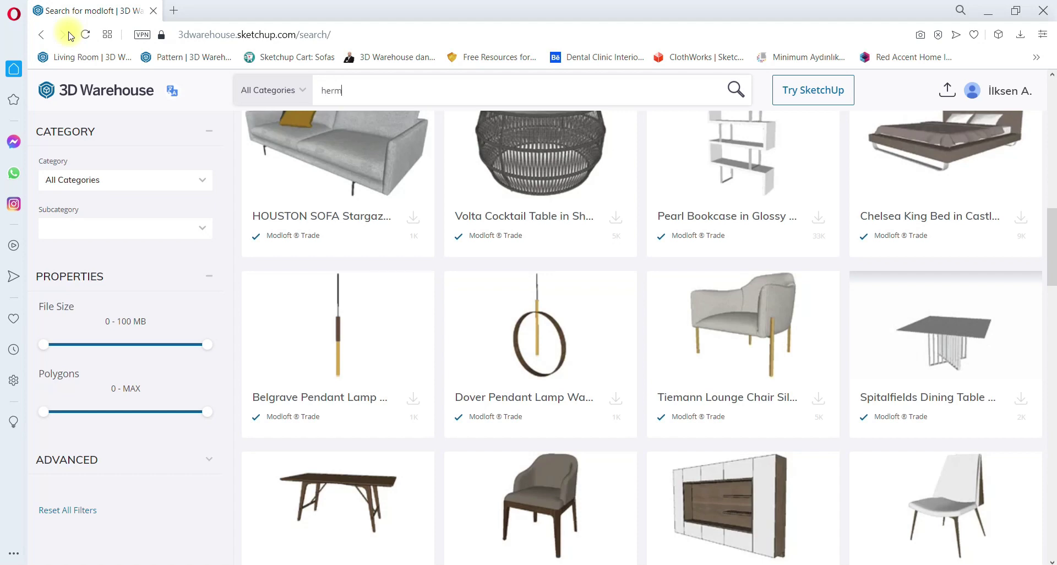
pyautogui.write('an miller')
pyautogui.press('Return')
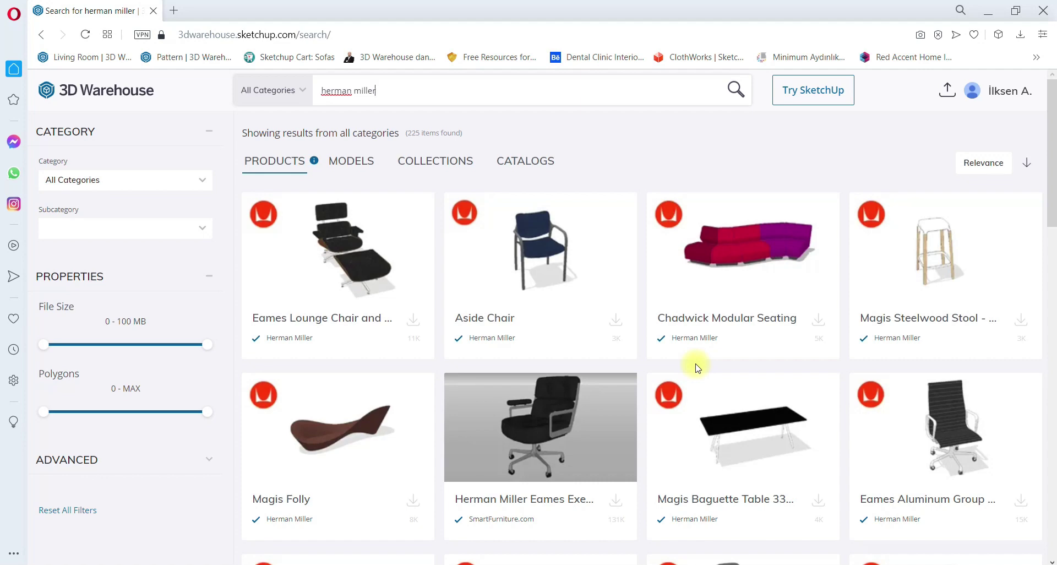
pyautogui.scroll(-2, 699, 366)
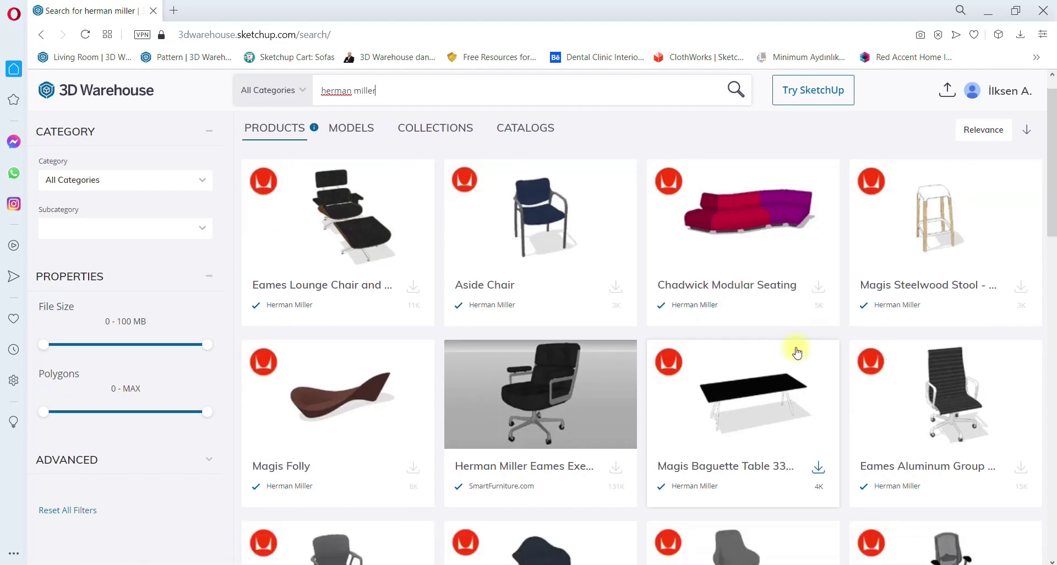
pyautogui.scroll(-4, 795, 350)
pyautogui.scroll(-6, 465, 303)
pyautogui.scroll(-2, 556, 273)
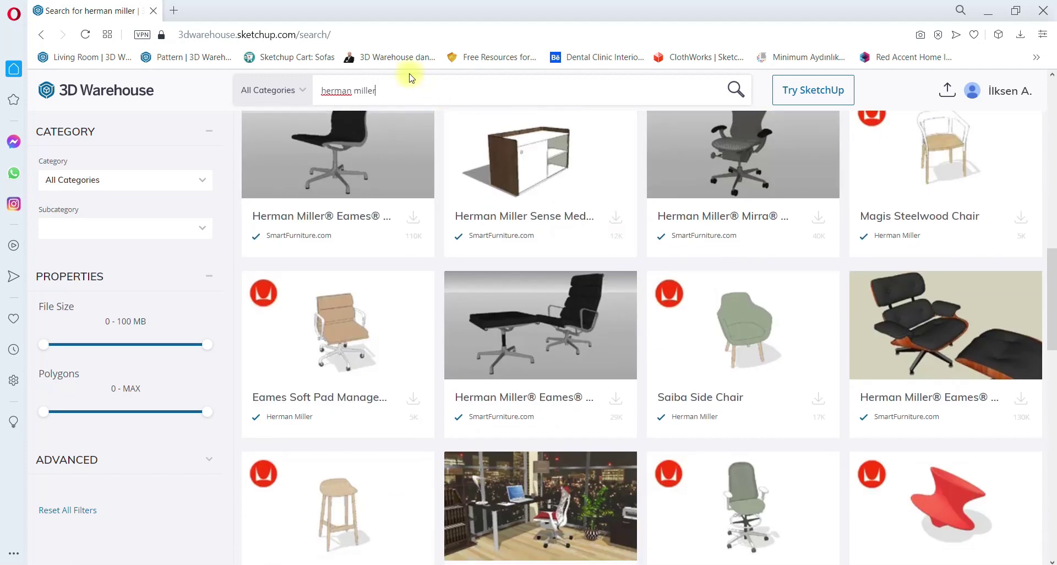
# - Search 3D Warehouse for 'krost' and list its collections
pyautogui.tripleClick(388, 90)
pyautogui.press('BackSpace')
pyautogui.write('kros')
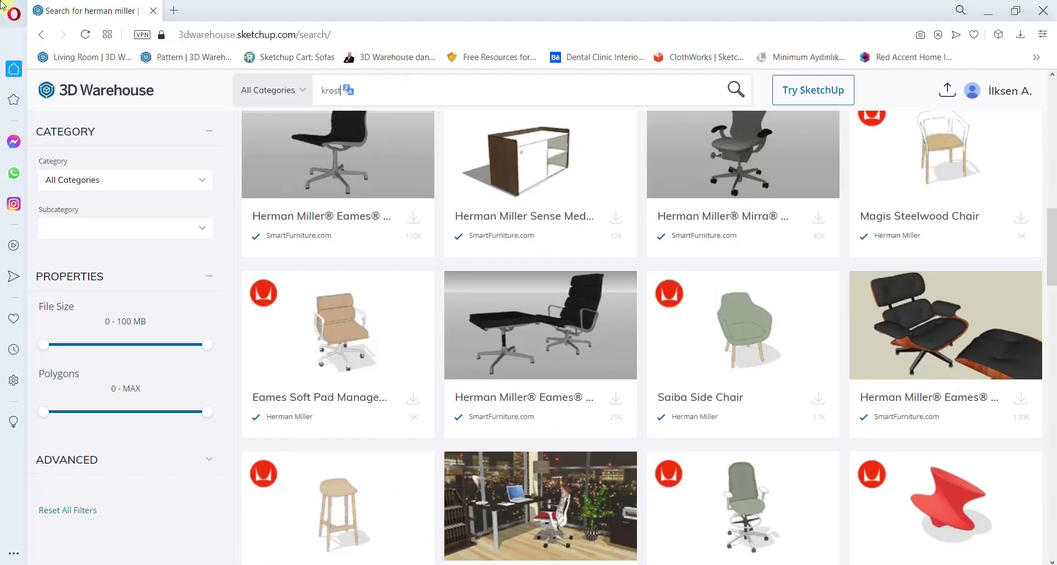
pyautogui.write('t')
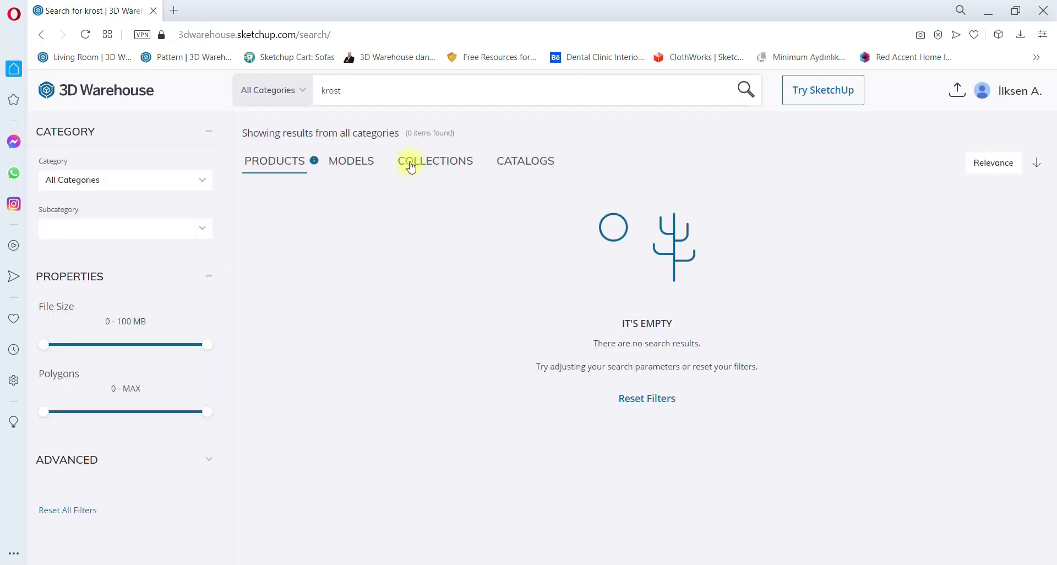
pyautogui.click(425, 165)
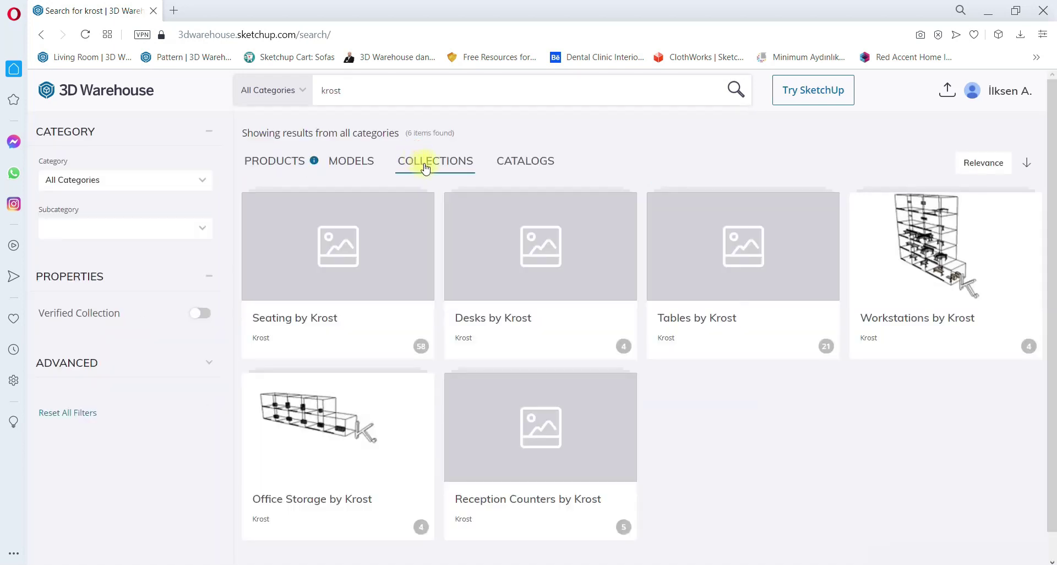
# - Look through the Desks by Krost collection and its Merge model, then return to SketchUp
pyautogui.click(580, 258)
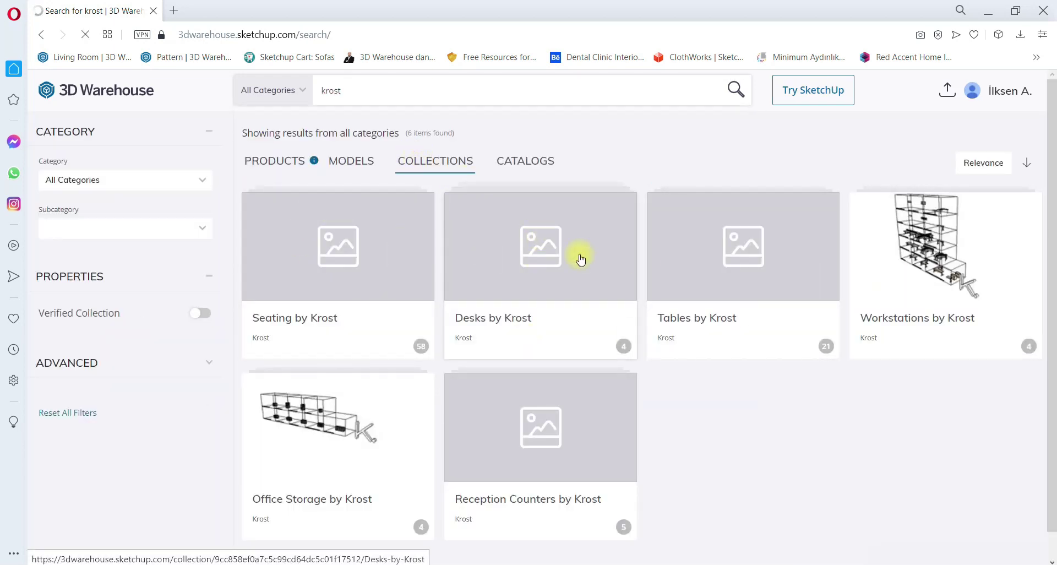
pyautogui.scroll(-1, 291, 205)
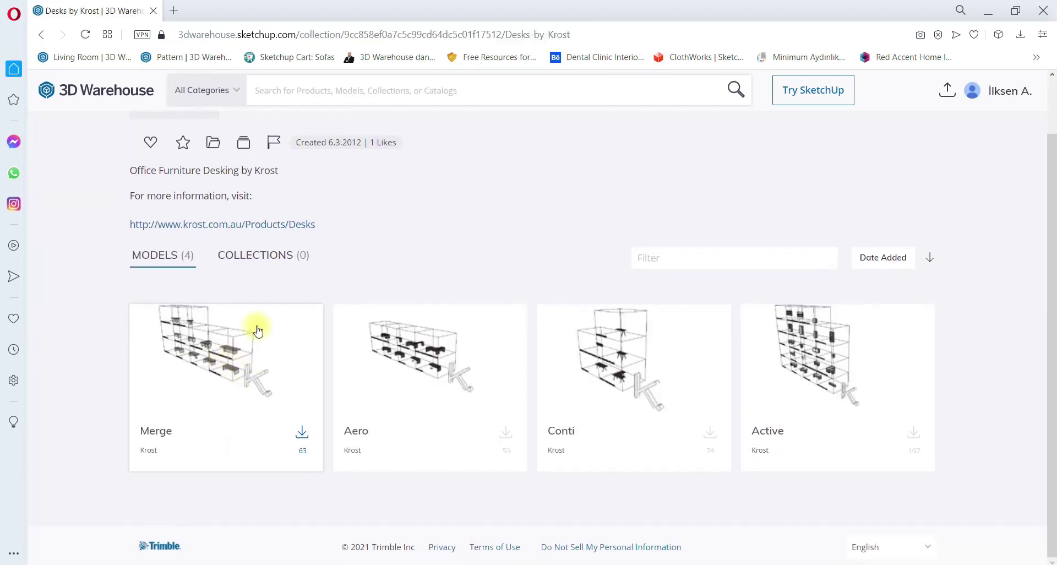
pyautogui.click(189, 359)
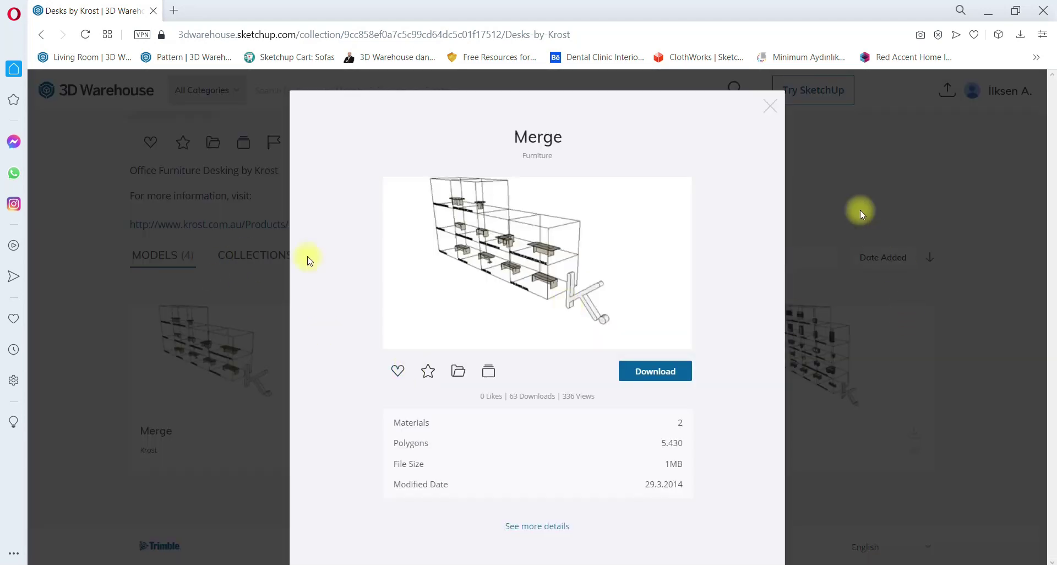
pyautogui.click(771, 105)
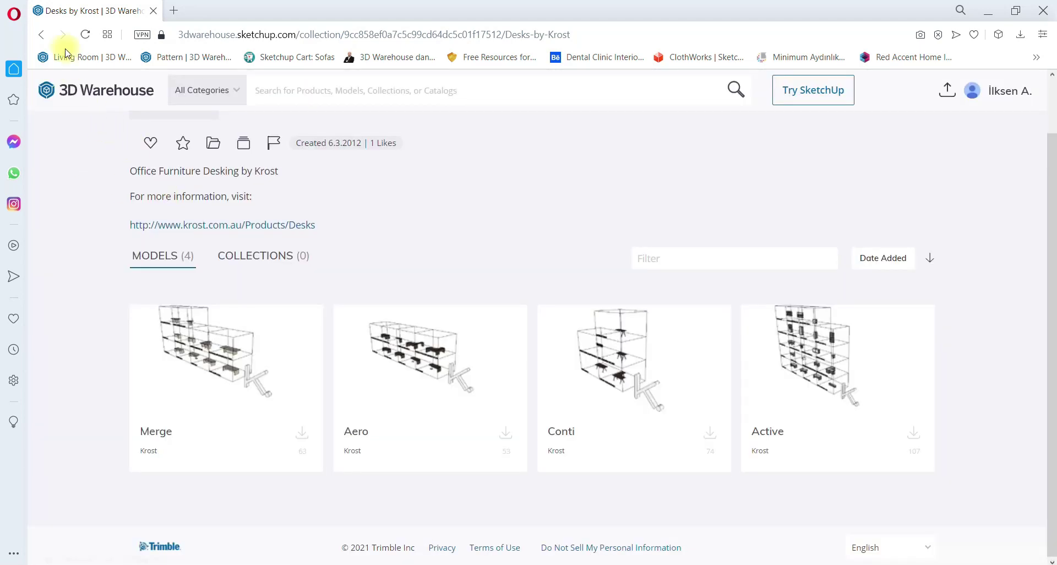
pyautogui.click(41, 34)
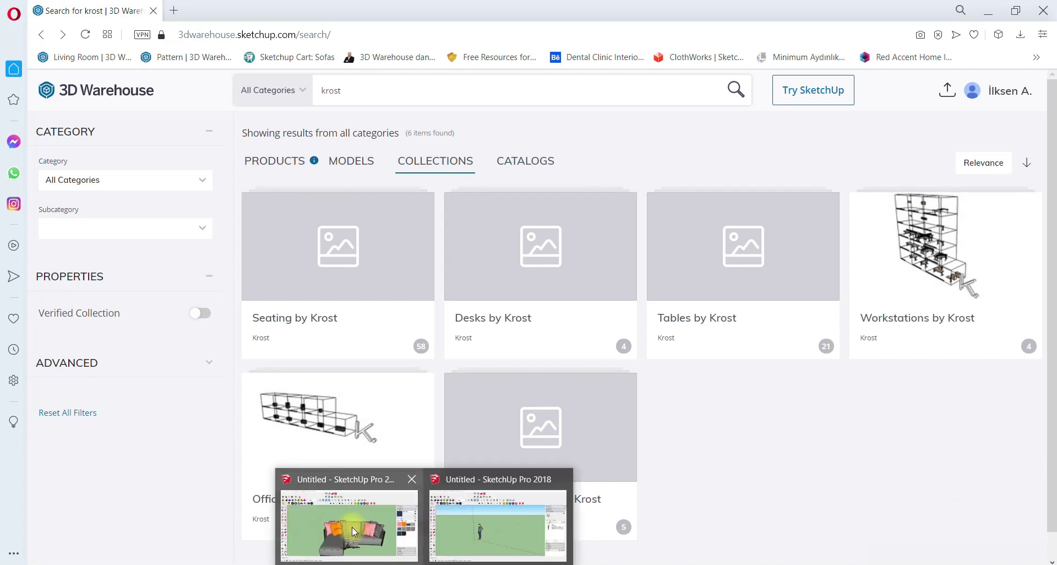
pyautogui.click(352, 523)
pyautogui.scroll(-1, 408, 185)
# - Review the Model Info statistics listing 10 materials and close the dialog
pyautogui.scroll(-1, 408, 185)
pyautogui.scroll(-1, 571, 245)
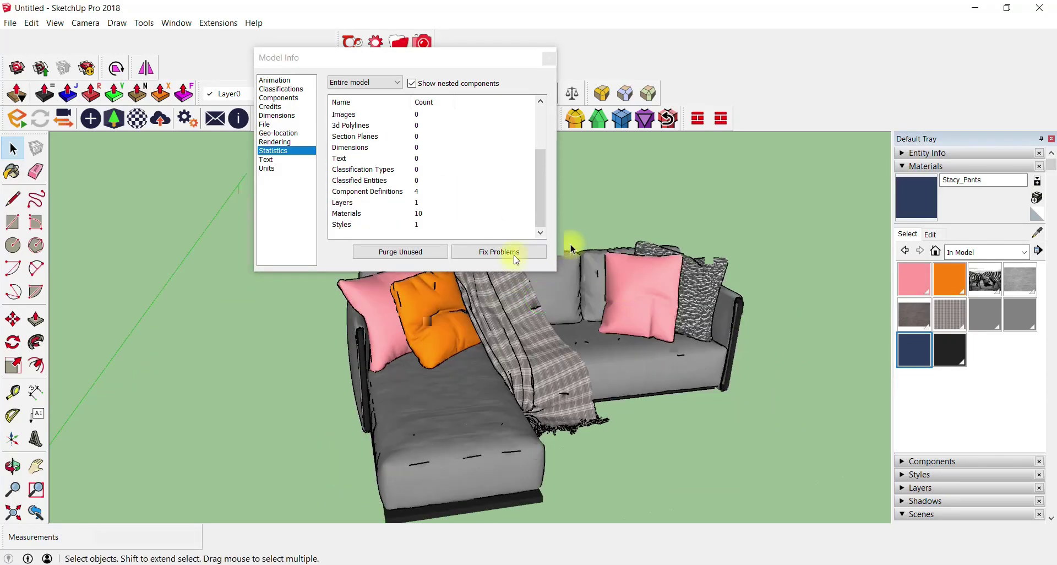
pyautogui.click(549, 59)
pyautogui.scroll(-2, 646, 369)
pyautogui.scroll(1, 496, 325)
# - Orbit to a front view of the sofa and select it
pyautogui.moveTo(283, 316)
pyautogui.mouseDown(button='middle')
pyautogui.moveTo(774, 307)
pyautogui.moveTo(556, 259)
pyautogui.moveTo(1041, 208)
pyautogui.mouseUp(button='middle')
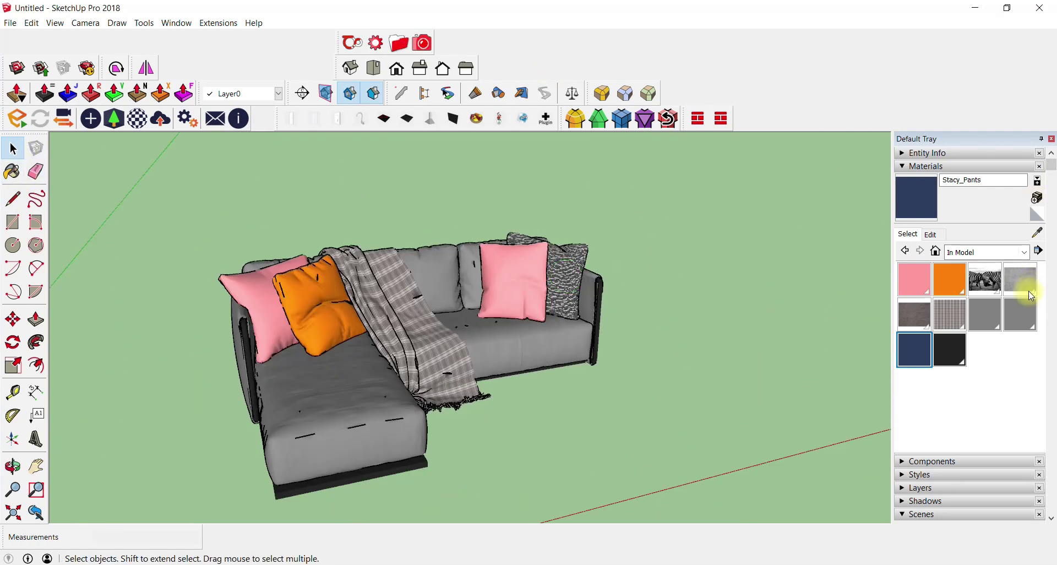
pyautogui.click(1039, 251)
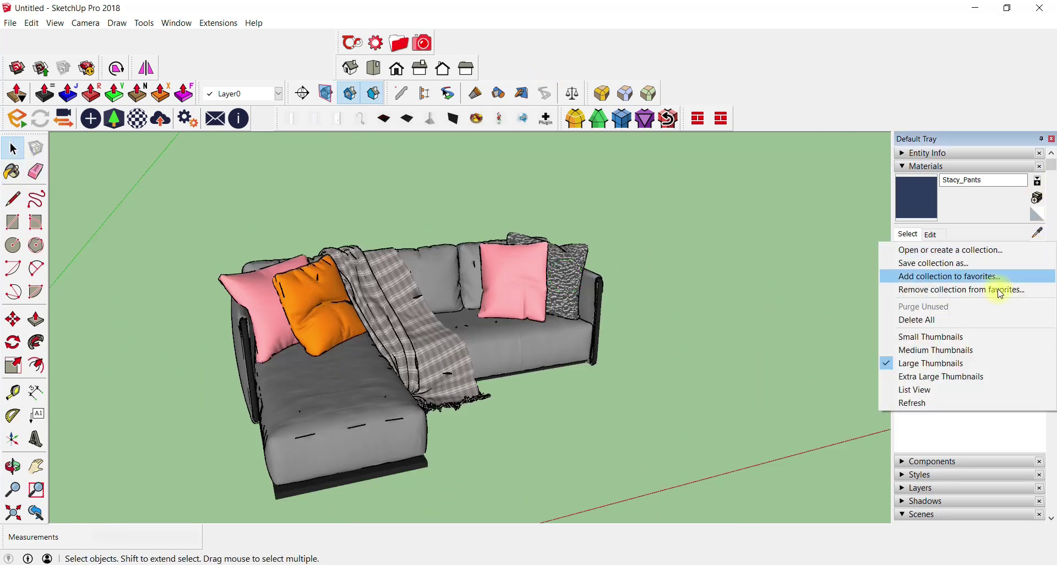
pyautogui.click(734, 292)
pyautogui.moveTo(484, 327); pyautogui.dragTo(459, 326, button='middle')
pyautogui.scroll(3, 553, 229)
pyautogui.scroll(2, 573, 227)
pyautogui.click(579, 227)
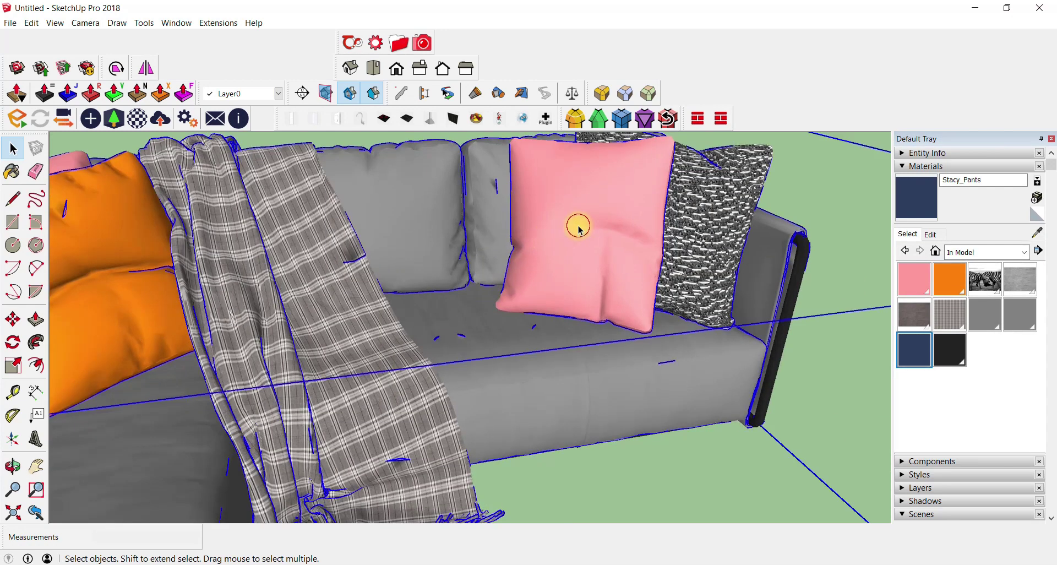
# - Paint the right pillow dark maroon Color A08 from the Colors collection
pyautogui.doubleClick(578, 228)
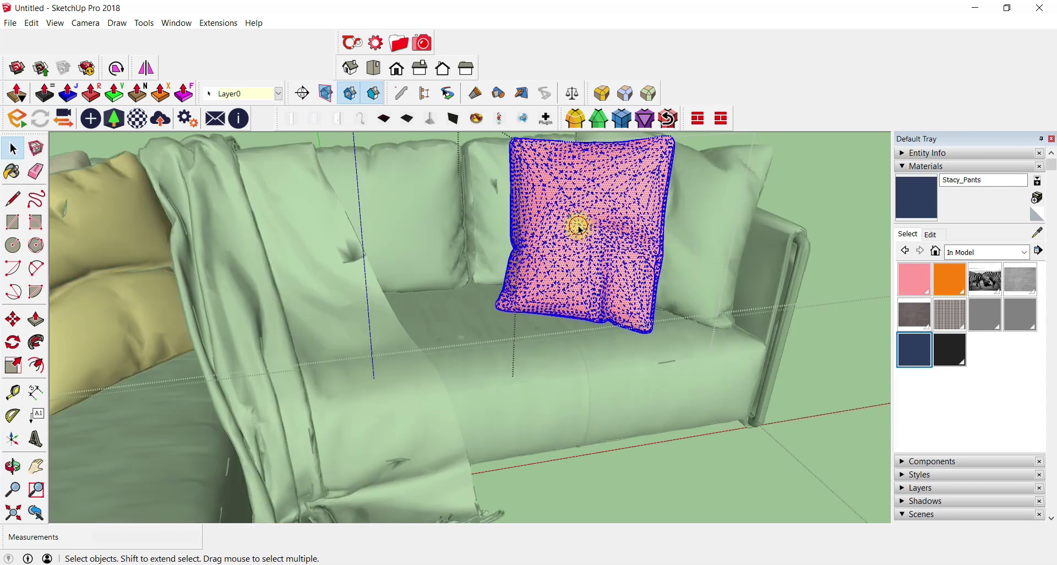
pyautogui.click(993, 251)
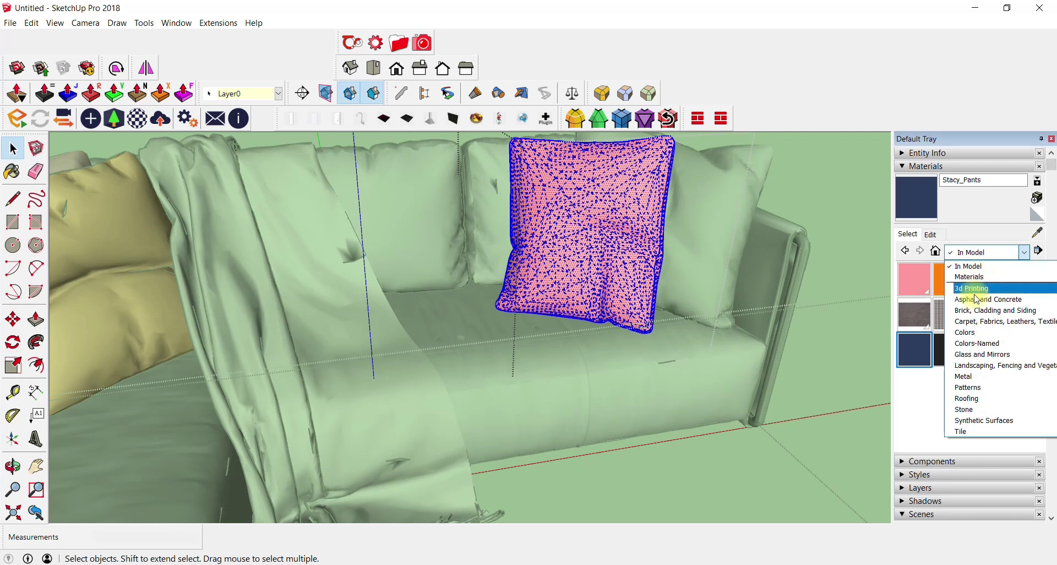
pyautogui.click(975, 331)
pyautogui.click(954, 336)
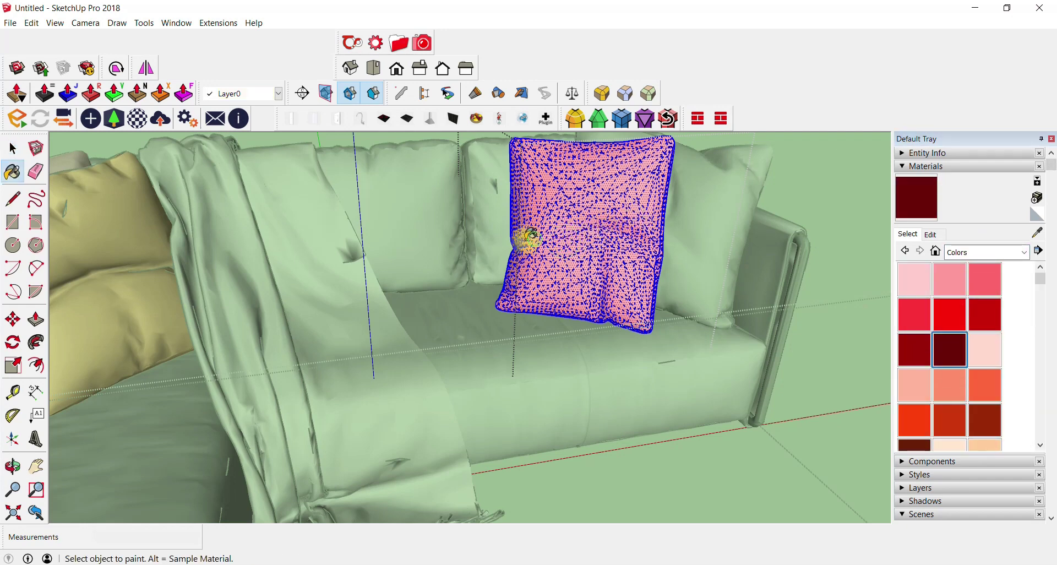
pyautogui.click(510, 231)
# - Paint the left pillow the same Color A08 and clear the selection
pyautogui.moveTo(510, 232); pyautogui.dragTo(10, 141, button='middle')
pyautogui.click(12, 147)
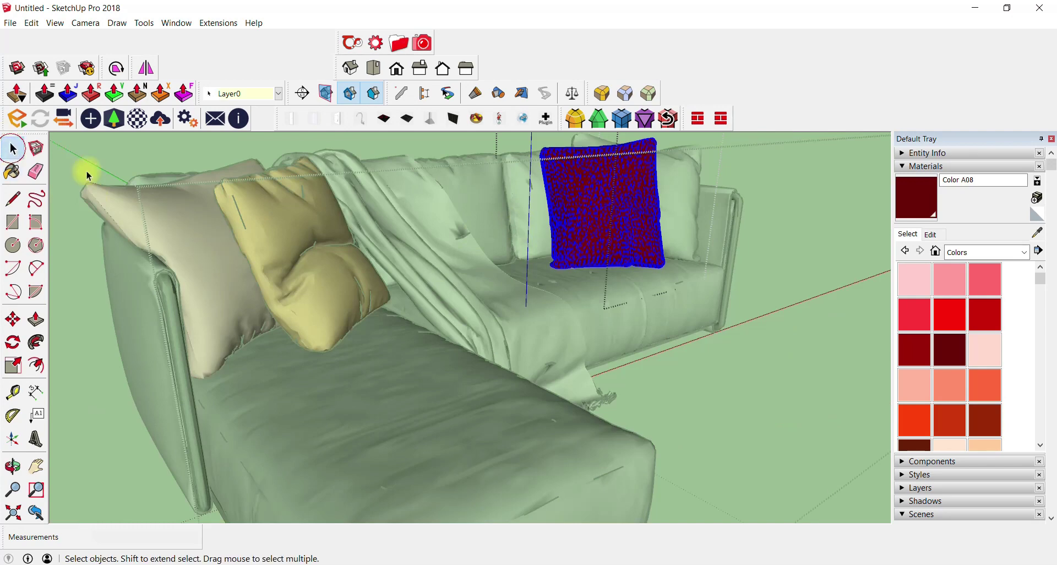
pyautogui.click(159, 187)
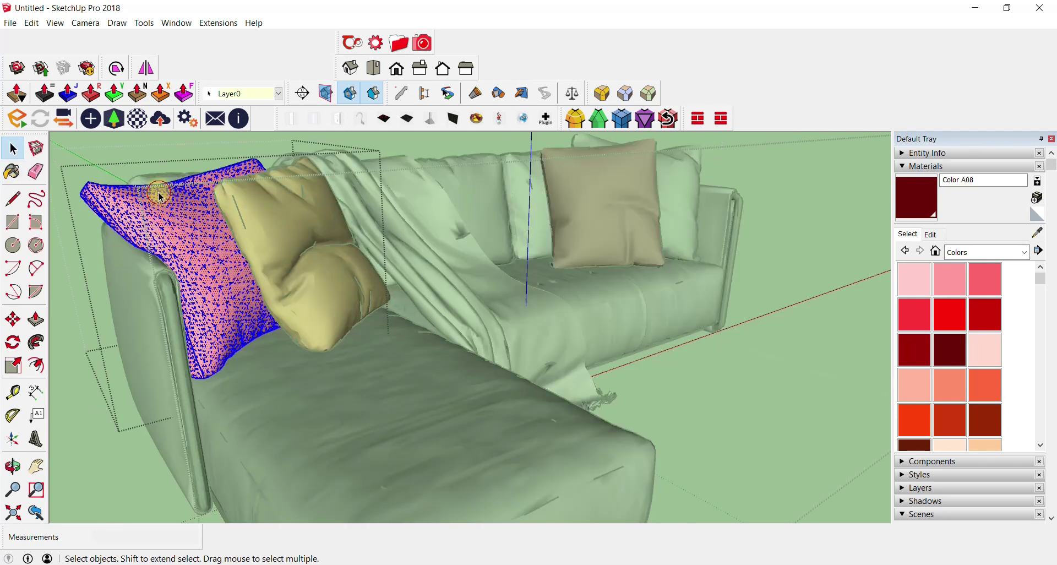
pyautogui.click(950, 342)
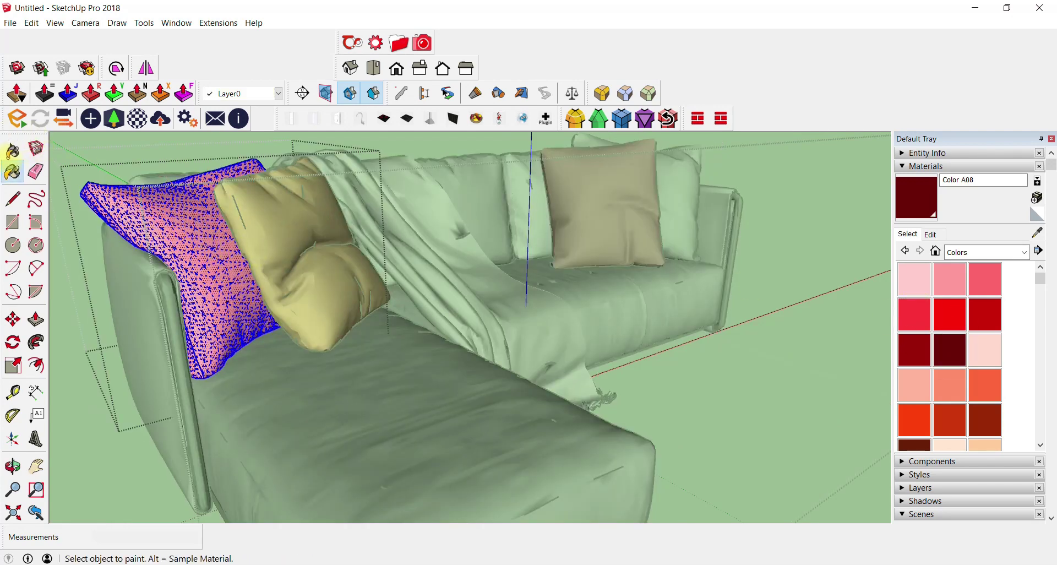
pyautogui.click(13, 148)
pyautogui.click(545, 316)
pyautogui.scroll(-5, 805, 270)
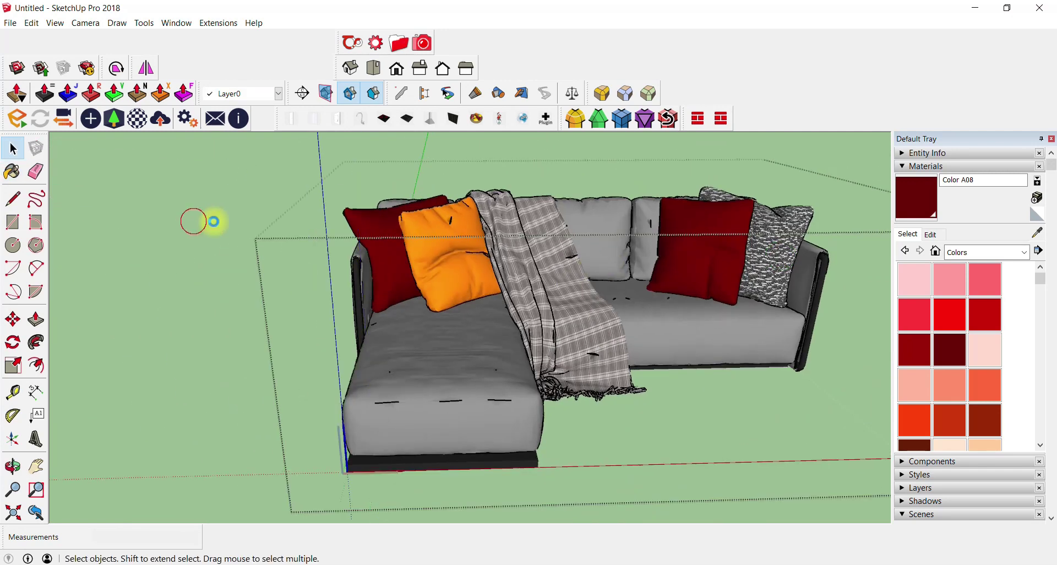
pyautogui.scroll(-3, 952, 244)
pyautogui.click(120, 258)
pyautogui.scroll(3, 968, 220)
pyautogui.click(936, 250)
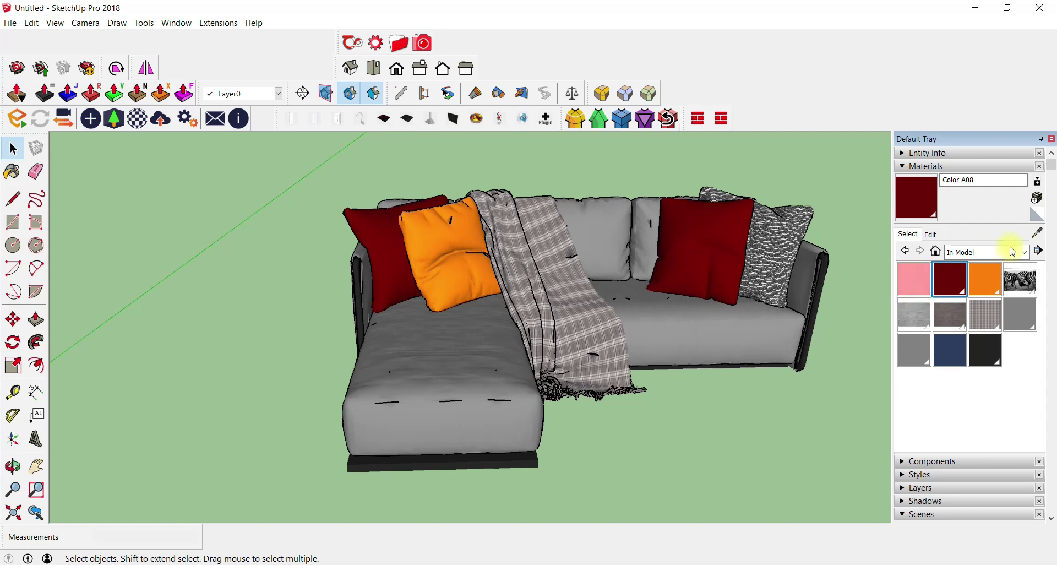
# - Purge unused materials from the In Model list using the details menu
pyautogui.click(1039, 252)
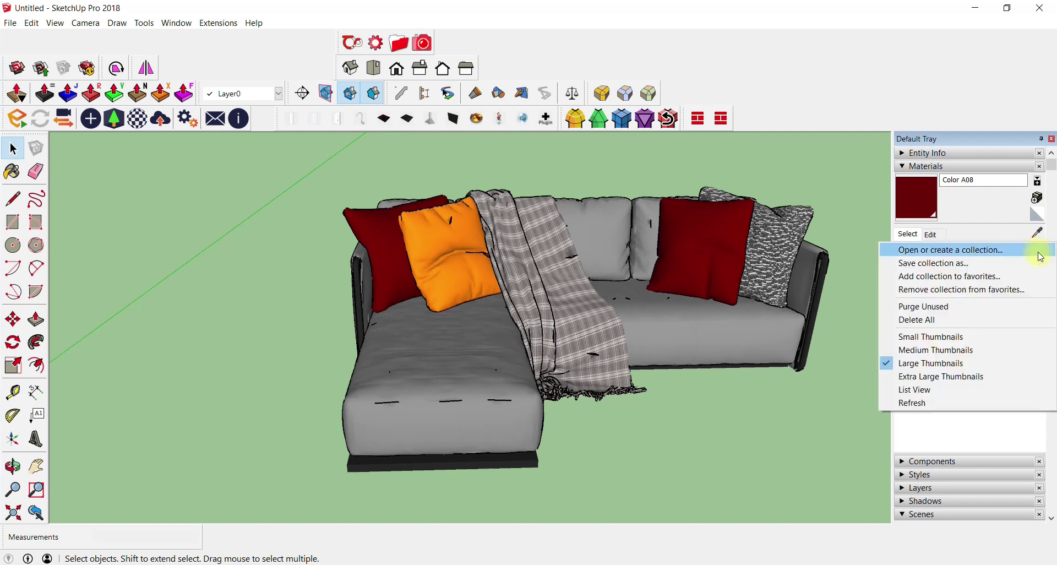
pyautogui.click(964, 311)
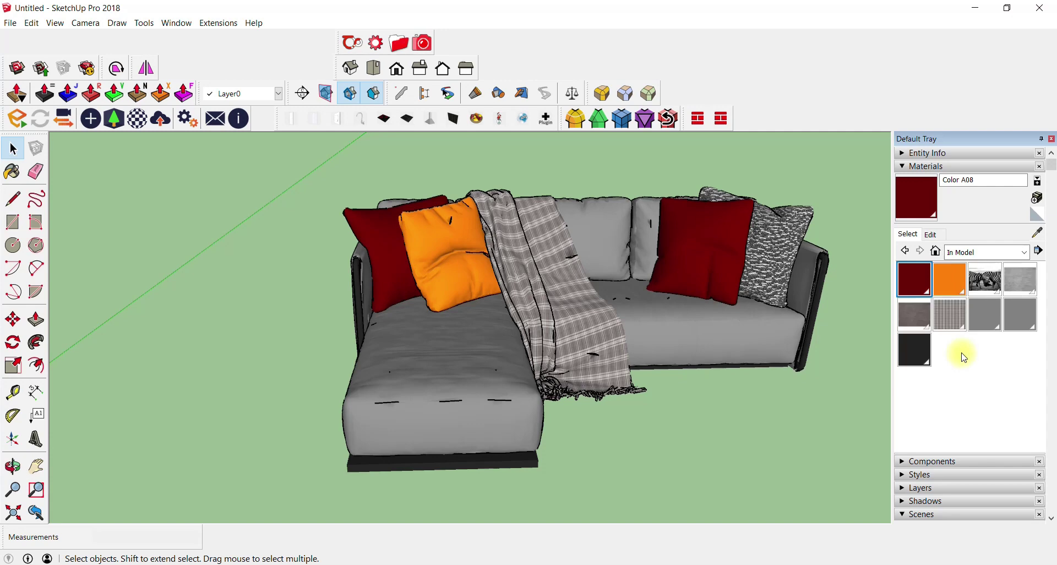
pyautogui.scroll(-3, 633, 488)
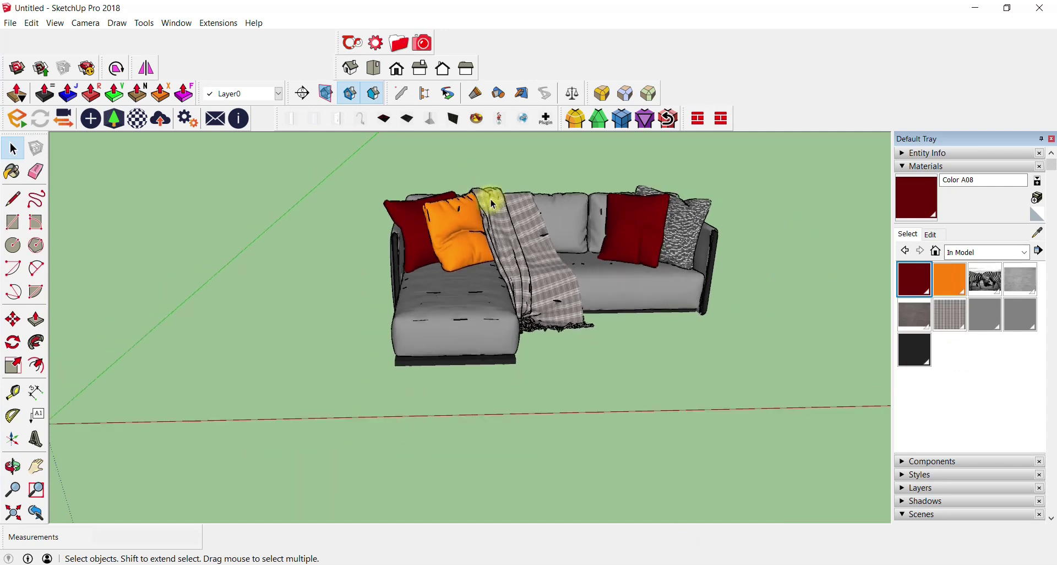
pyautogui.moveTo(491, 200); pyautogui.dragTo(642, 291, button='middle')
pyautogui.moveTo(549, 357); pyautogui.dragTo(728, 329, button='middle')
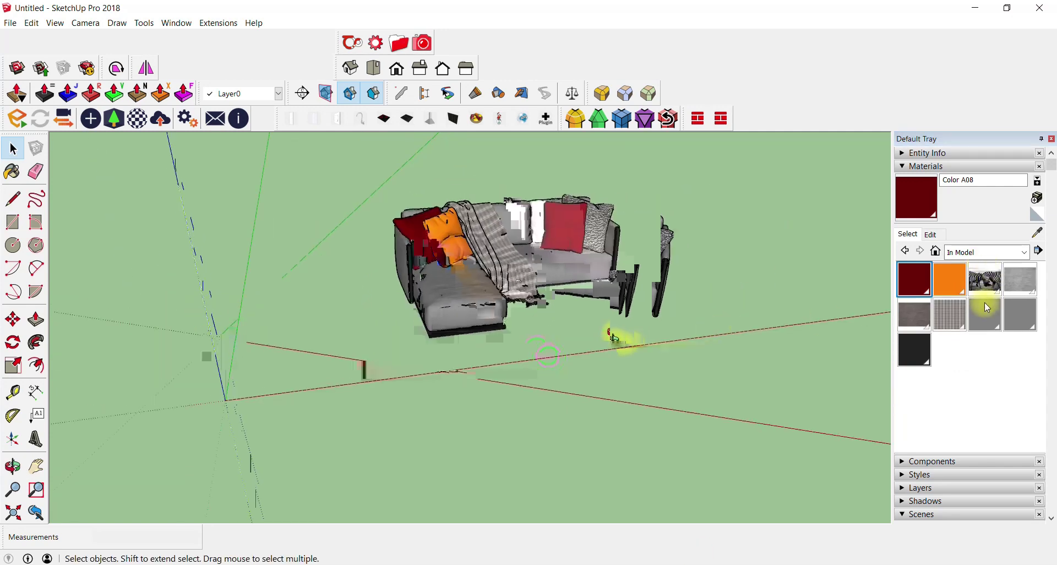
pyautogui.moveTo(402, 260)
pyautogui.mouseDown(button='middle')
pyautogui.moveTo(492, 267)
pyautogui.moveTo(447, 266)
pyautogui.mouseUp(button='middle')
# - Orbit around the sofa to inspect the recoloured cushions from several sides
pyautogui.scroll(4, 448, 266)
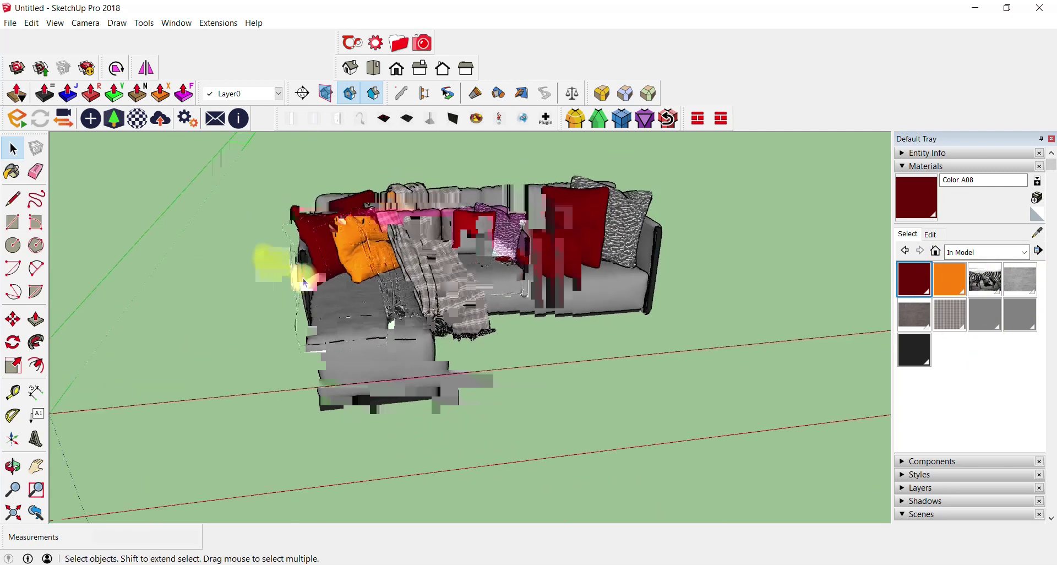
pyautogui.scroll(-5, 264, 260)
pyautogui.scroll(2, 408, 305)
pyautogui.moveTo(408, 305); pyautogui.dragTo(279, 300, button='middle')
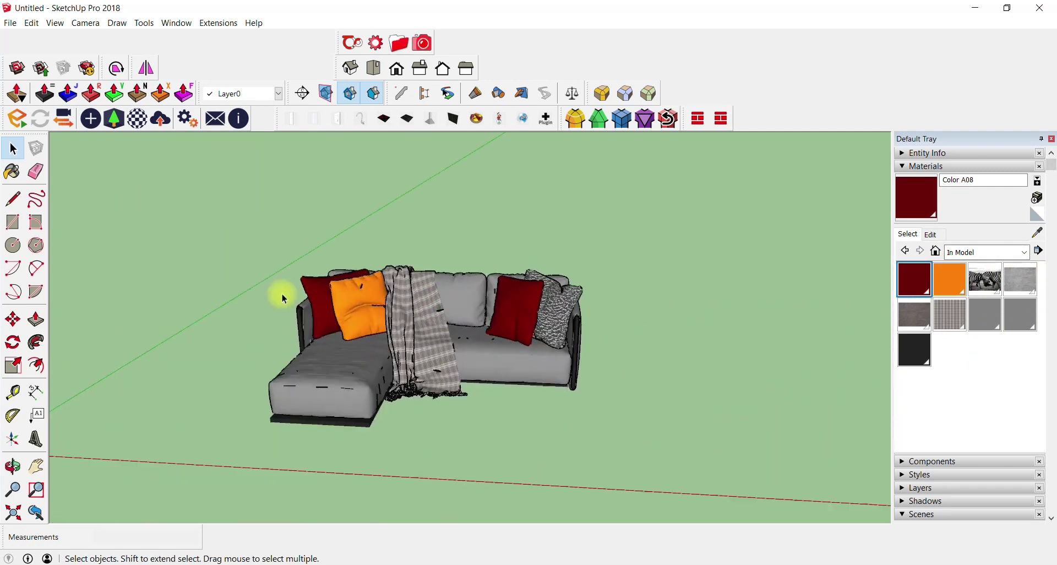
pyautogui.scroll(3, 302, 248)
pyautogui.scroll(2, 307, 297)
pyautogui.scroll(-1, 307, 298)
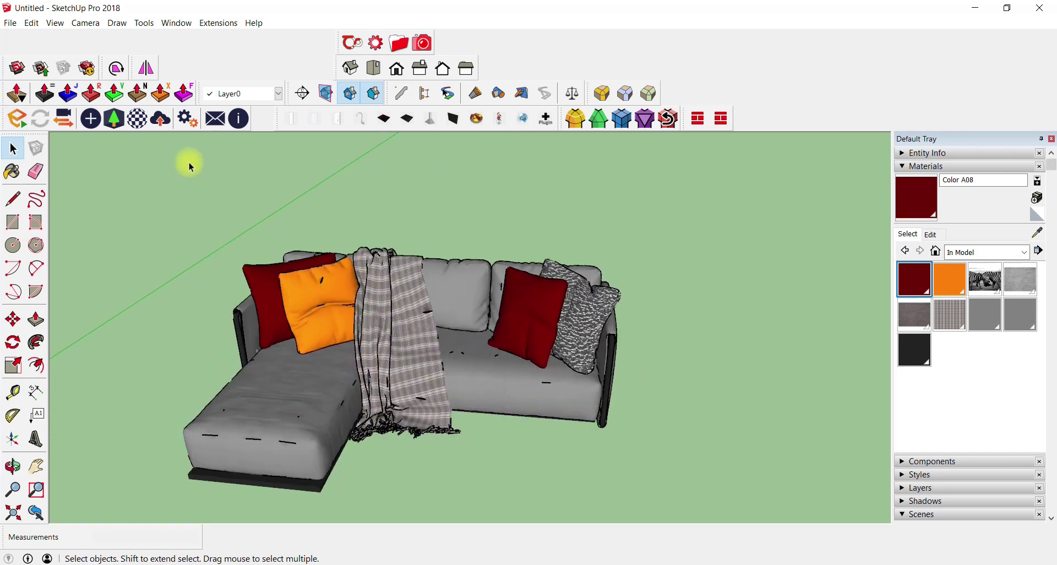
pyautogui.moveTo(435, 284)
pyautogui.mouseDown(button='middle')
pyautogui.moveTo(51, 260)
pyautogui.moveTo(202, 321)
pyautogui.moveTo(338, 290)
pyautogui.mouseUp(button='middle')
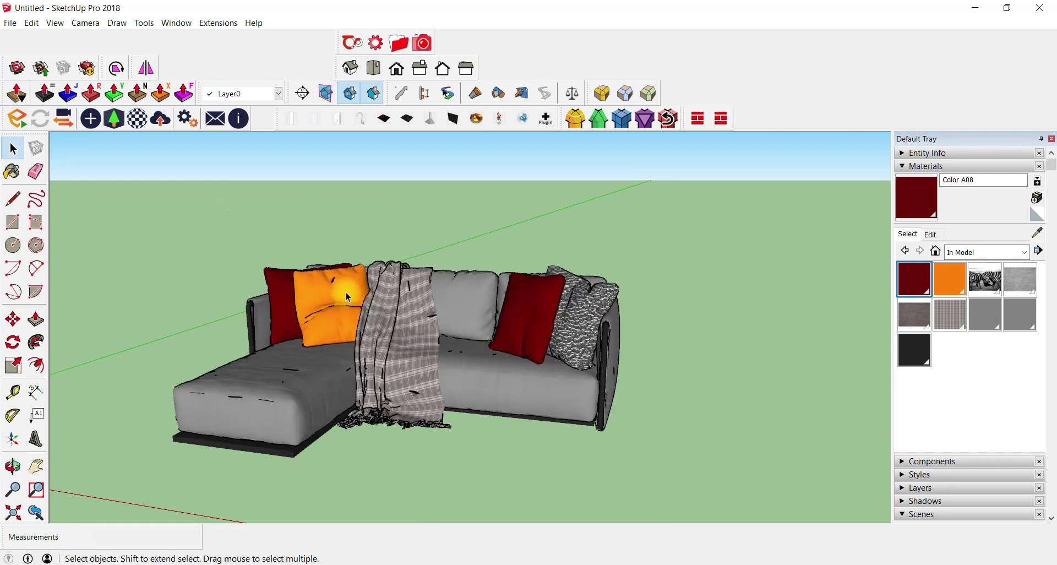
# - Uncheck Profiles under View > Edge Style to remove the heavy outlines
pyautogui.scroll(3, 338, 290)
pyautogui.click(55, 22)
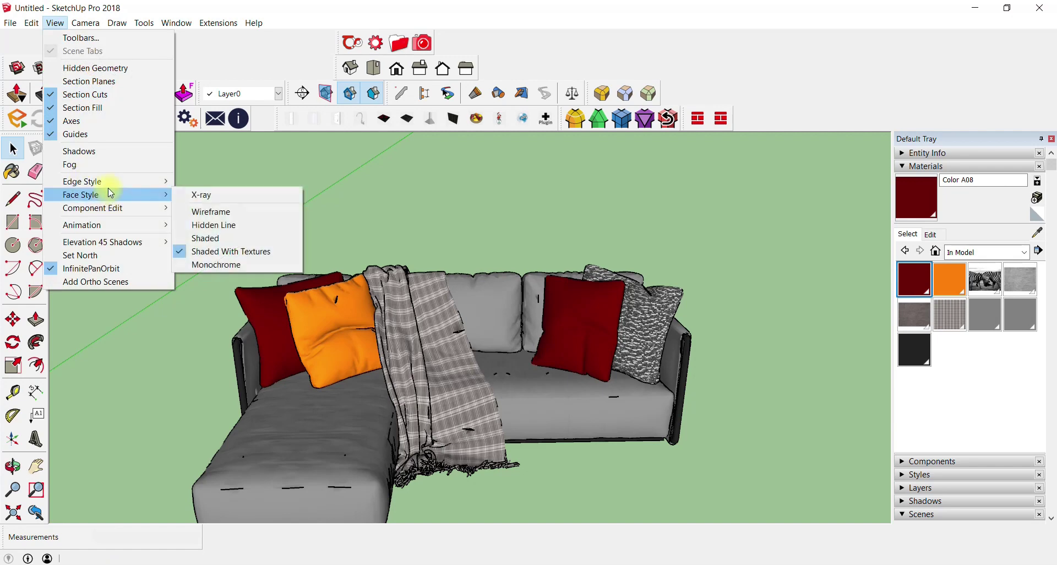
pyautogui.click(223, 214)
pyautogui.moveTo(223, 215)
pyautogui.mouseDown(button='middle')
pyautogui.moveTo(441, 312)
pyautogui.moveTo(328, 309)
pyautogui.moveTo(439, 352)
pyautogui.moveTo(158, 331)
pyautogui.moveTo(262, 357)
pyautogui.mouseUp(button='middle')
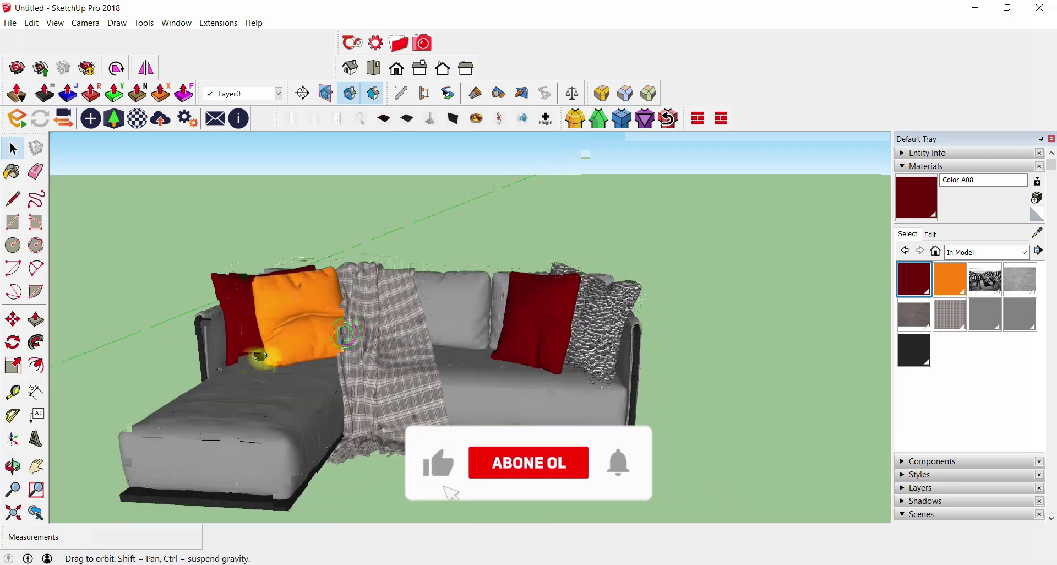
pyautogui.moveTo(344, 333); pyautogui.dragTo(352, 353, button='middle')
pyautogui.click(55, 22)
pyautogui.moveTo(82, 181)
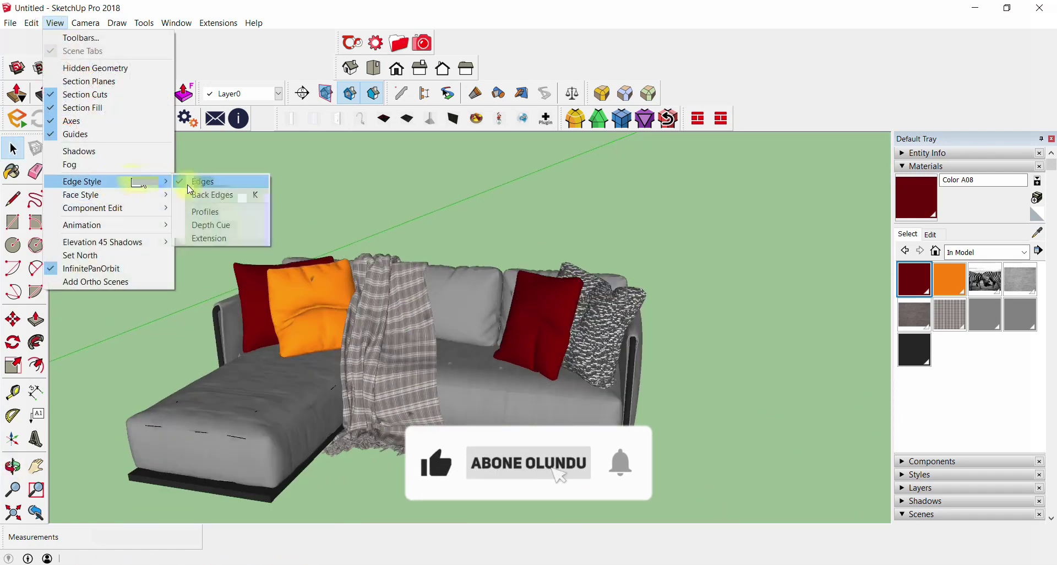
pyautogui.click(201, 207)
pyautogui.click(55, 22)
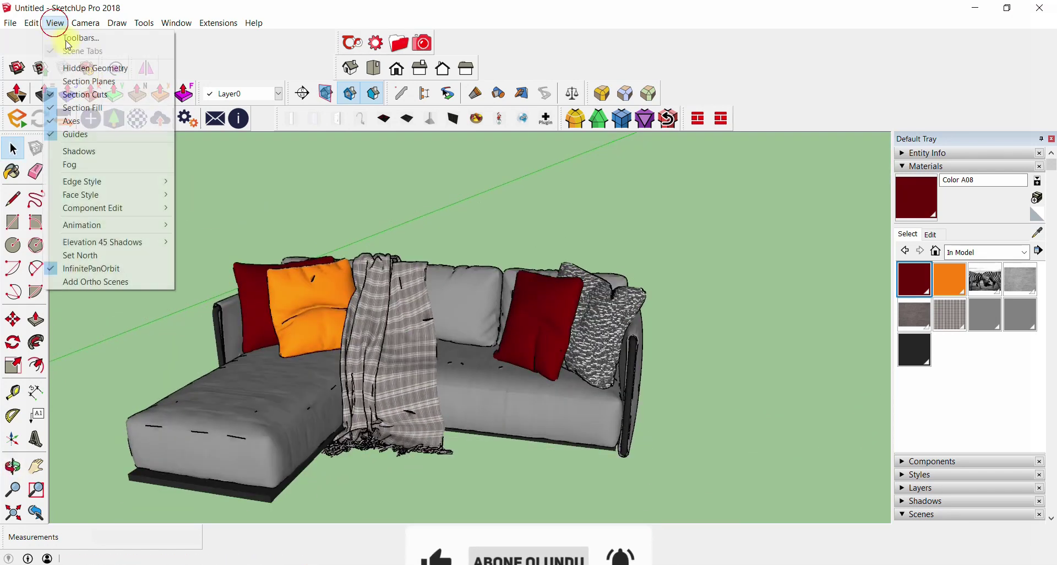
pyautogui.click(200, 208)
# - Orbit around the sofa to check it without profile edges
pyautogui.moveTo(600, 268)
pyautogui.mouseDown(button='middle')
pyautogui.moveTo(712, 329)
pyautogui.moveTo(571, 319)
pyautogui.moveTo(165, 365)
pyautogui.moveTo(248, 337)
pyautogui.moveTo(319, 471)
pyautogui.moveTo(349, 453)
pyautogui.moveTo(439, 441)
pyautogui.moveTo(579, 301)
pyautogui.moveTo(514, 314)
pyautogui.moveTo(517, 246)
pyautogui.mouseUp(button='middle')
pyautogui.scroll(-3, 497, 366)
pyautogui.moveTo(497, 366)
pyautogui.mouseDown(button='middle')
pyautogui.moveTo(512, 283)
pyautogui.moveTo(540, 290)
pyautogui.moveTo(441, 238)
pyautogui.moveTo(769, 524)
pyautogui.mouseUp(button='middle')
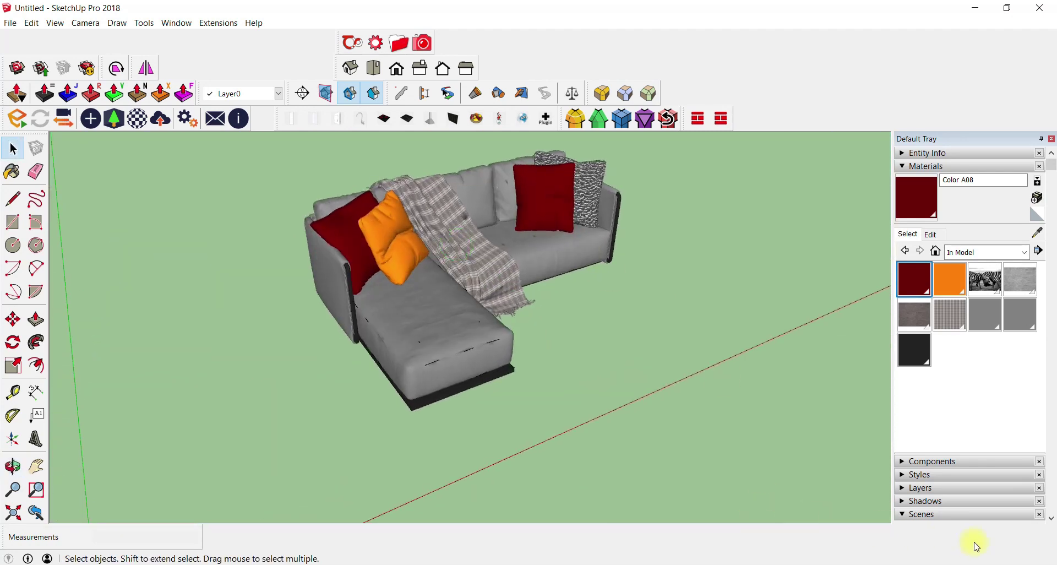
pyautogui.moveTo(502, 302)
pyautogui.mouseDown(button='middle')
pyautogui.moveTo(649, 276)
pyautogui.moveTo(253, 308)
pyautogui.moveTo(465, 215)
pyautogui.mouseUp(button='middle')
pyautogui.scroll(3, 464, 215)
pyautogui.scroll(2, 557, 208)
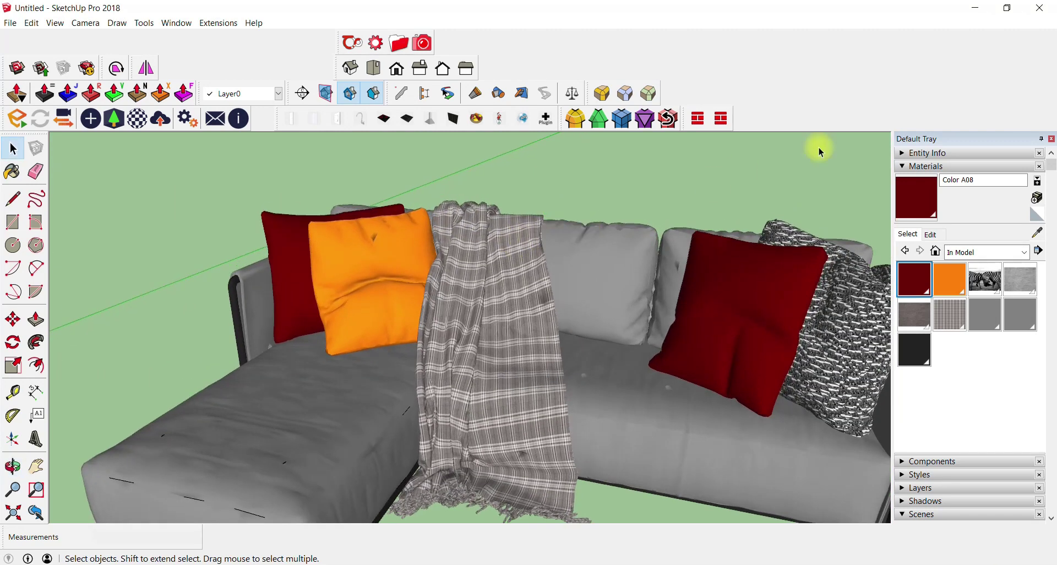
# - Rearrange the Default Tray: collapse Materials, Components and Scenes, and open the Outliner
pyautogui.click(912, 167)
pyautogui.click(907, 181)
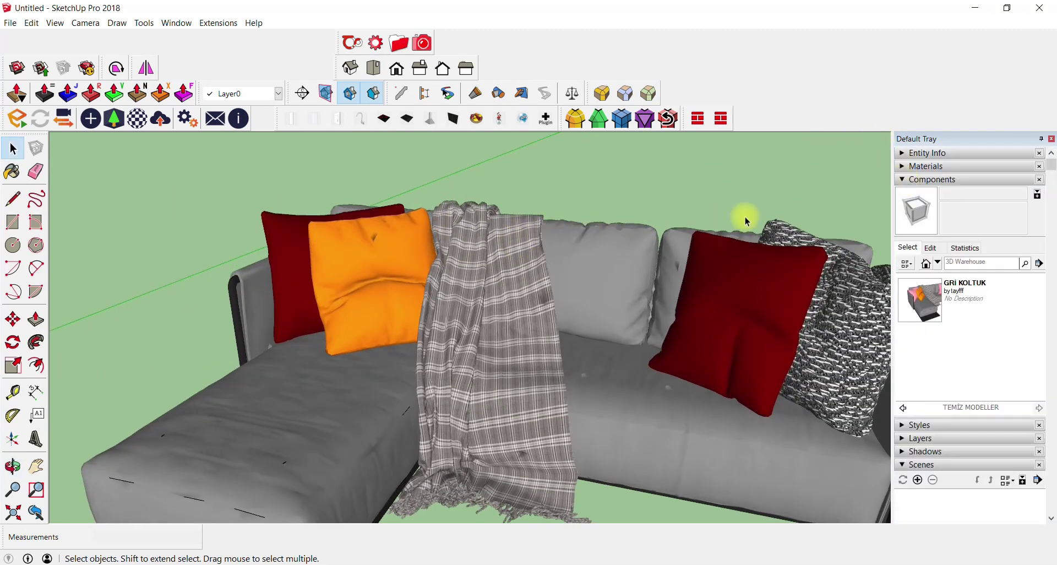
pyautogui.click(928, 265)
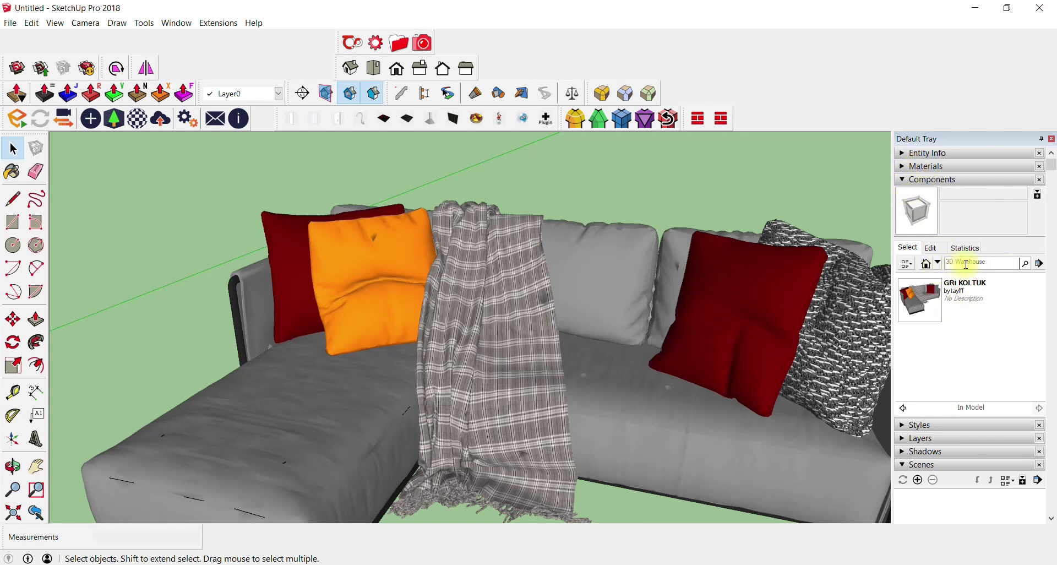
pyautogui.click(1040, 264)
pyautogui.click(1032, 231)
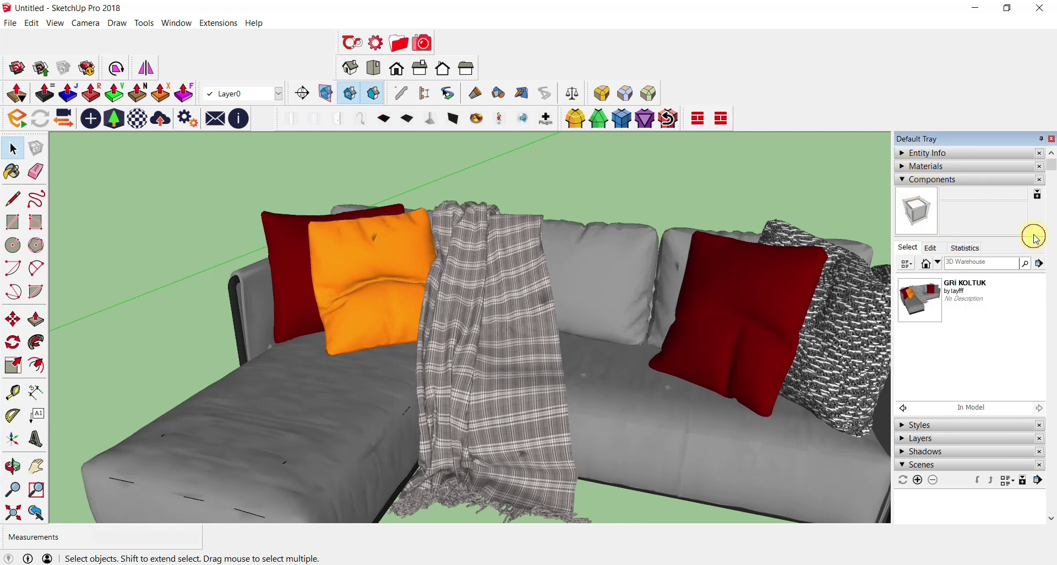
pyautogui.click(902, 180)
pyautogui.click(906, 232)
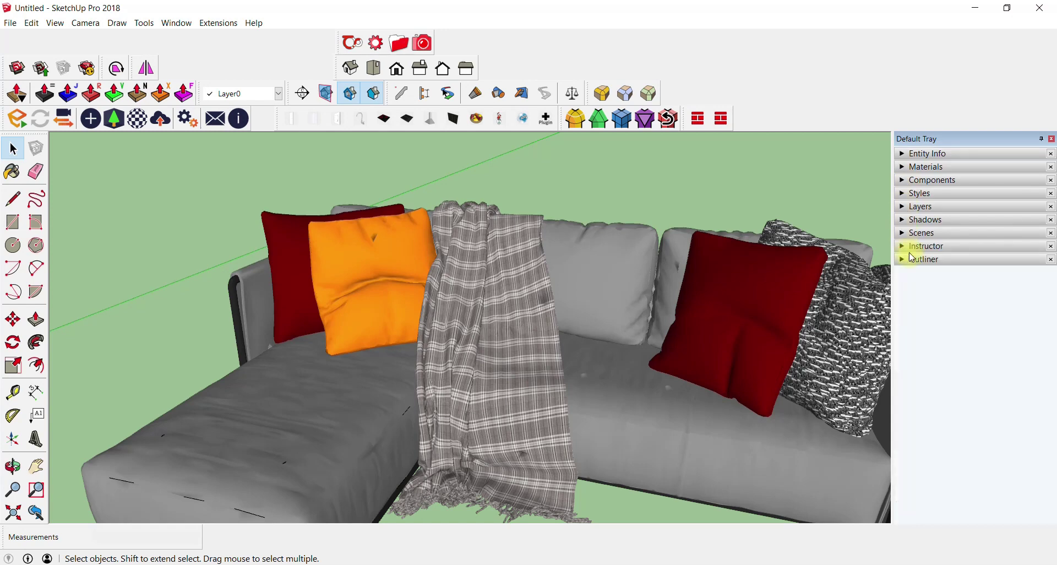
pyautogui.click(908, 259)
# - Drill through GRİ KOLTUK, kanepe#1, KÖŞE TK#1 and FLEXFORM Edmond#1 to select the chaise part
pyautogui.scroll(-3, 480, 208)
pyautogui.scroll(-2, 589, 232)
pyautogui.scroll(2, 464, 305)
pyautogui.scroll(1, 485, 314)
pyautogui.doubleClick(523, 321)
pyautogui.click(529, 328)
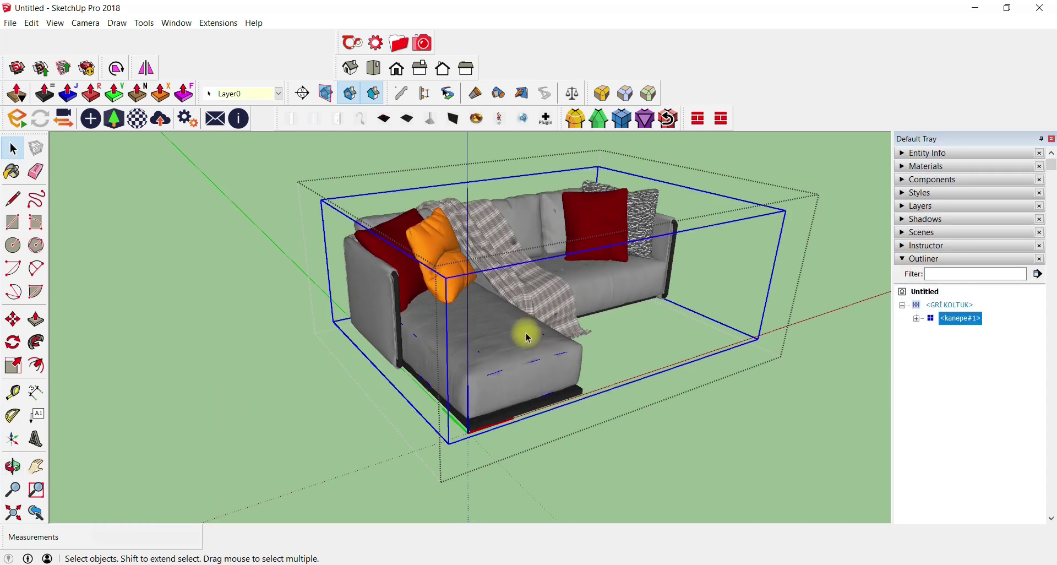
pyautogui.doubleClick(515, 341)
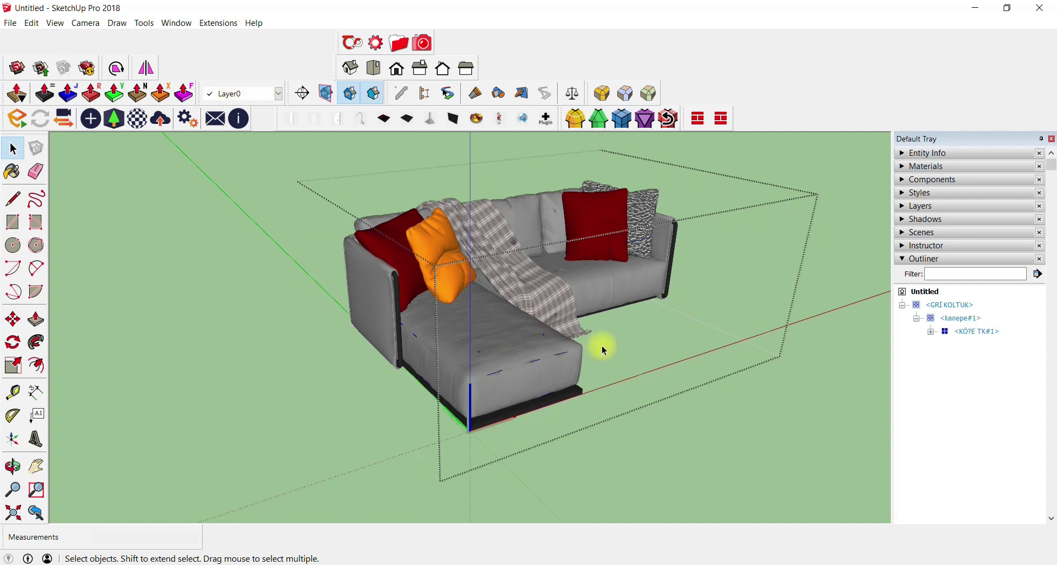
pyautogui.click(511, 332)
pyautogui.doubleClick(511, 333)
pyautogui.click(511, 339)
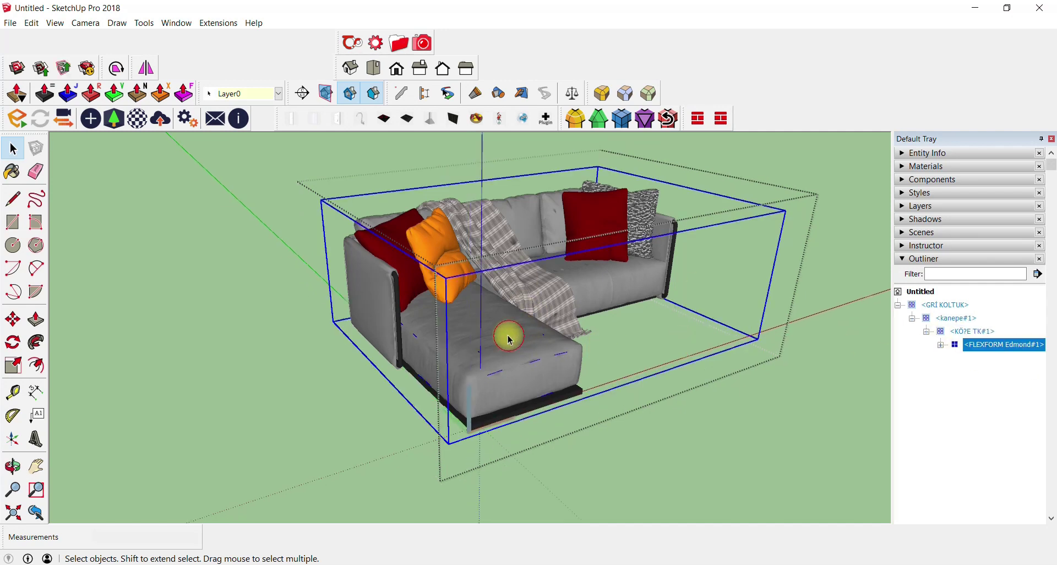
pyautogui.doubleClick(509, 339)
pyautogui.click(513, 333)
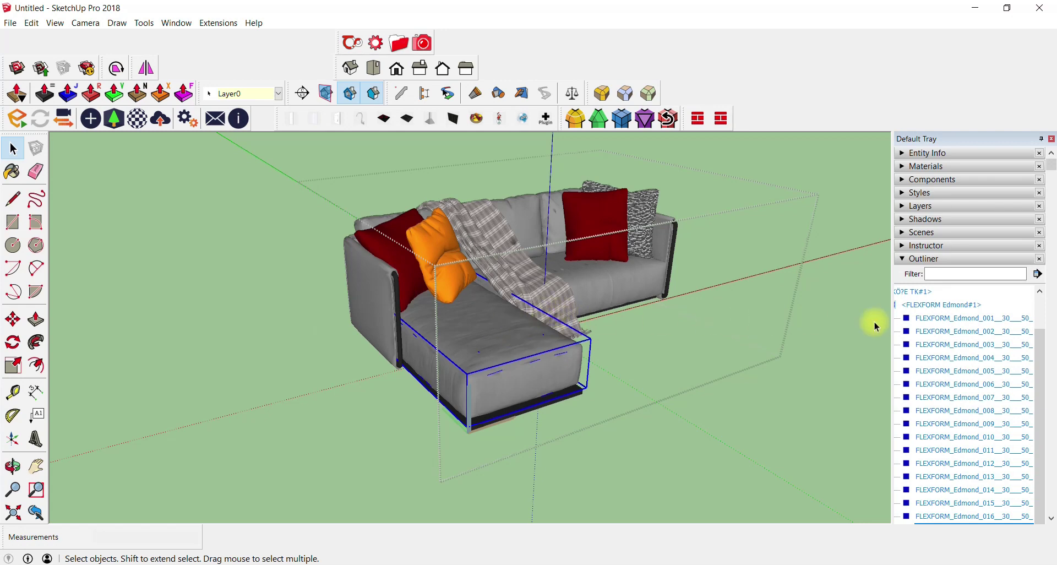
# - Select the sofa's back seat, pillows, back cushion and back frame in turn
pyautogui.scroll(1, 904, 323)
pyautogui.scroll(2, 656, 297)
pyautogui.click(558, 272)
pyautogui.moveTo(558, 272); pyautogui.dragTo(524, 281, button='middle')
pyautogui.click(669, 212)
pyautogui.click(700, 207)
pyautogui.click(527, 208)
pyautogui.click(409, 232)
pyautogui.click(332, 217)
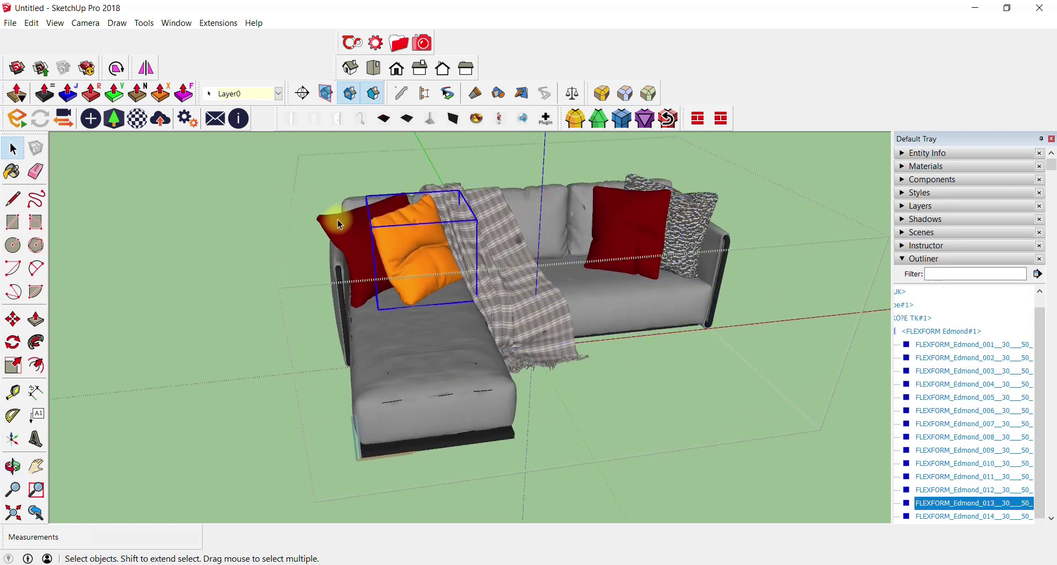
pyautogui.click(338, 280)
pyautogui.moveTo(338, 280); pyautogui.dragTo(401, 342, button='middle')
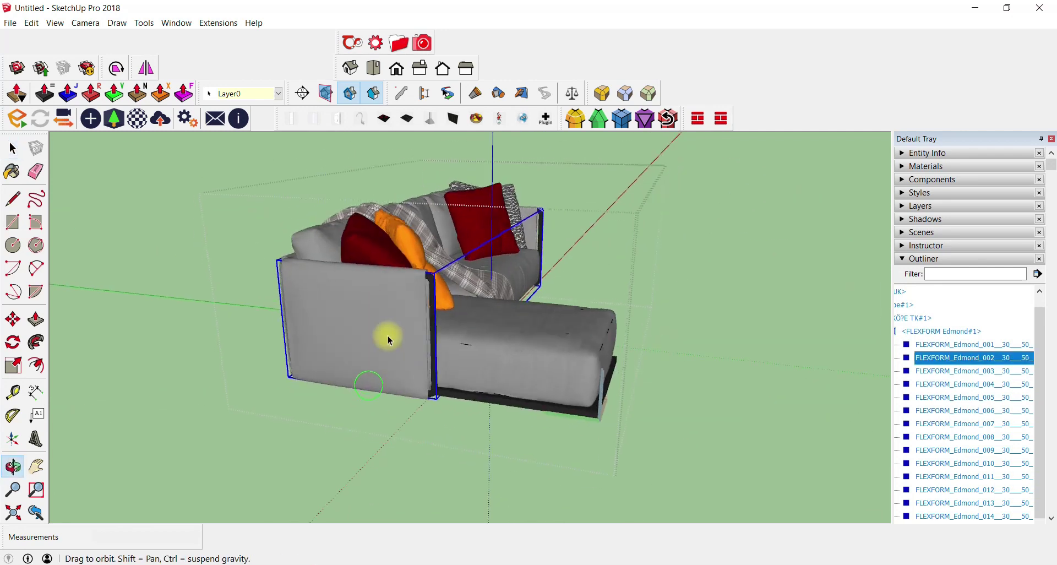
# - Move the sofa-back piece aside, undo that move, and return to the Select tool
pyautogui.click(13, 320)
pyautogui.click(492, 311)
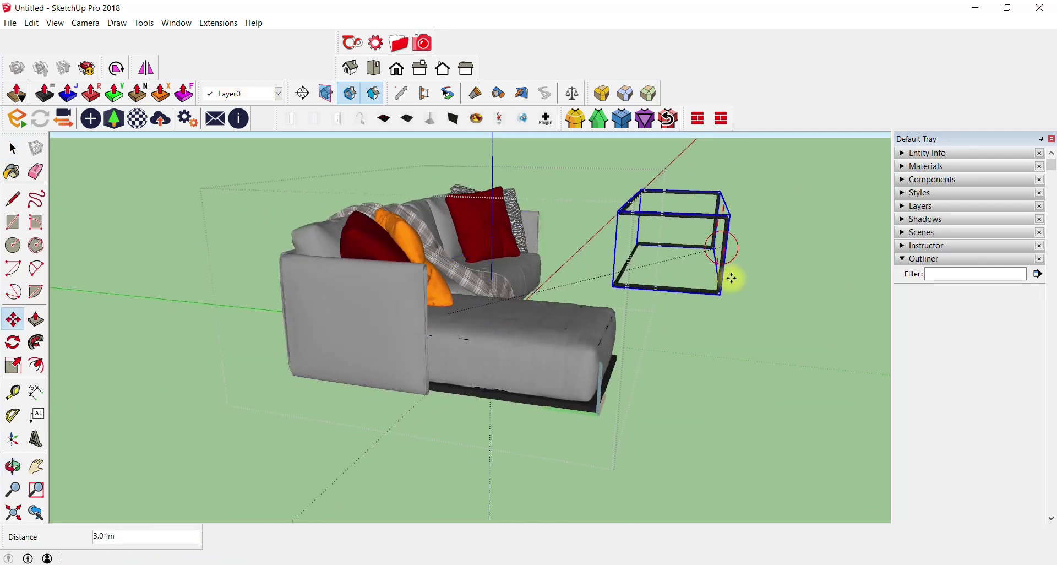
pyautogui.click(725, 265)
pyautogui.moveTo(725, 264); pyautogui.dragTo(576, 283, button='middle')
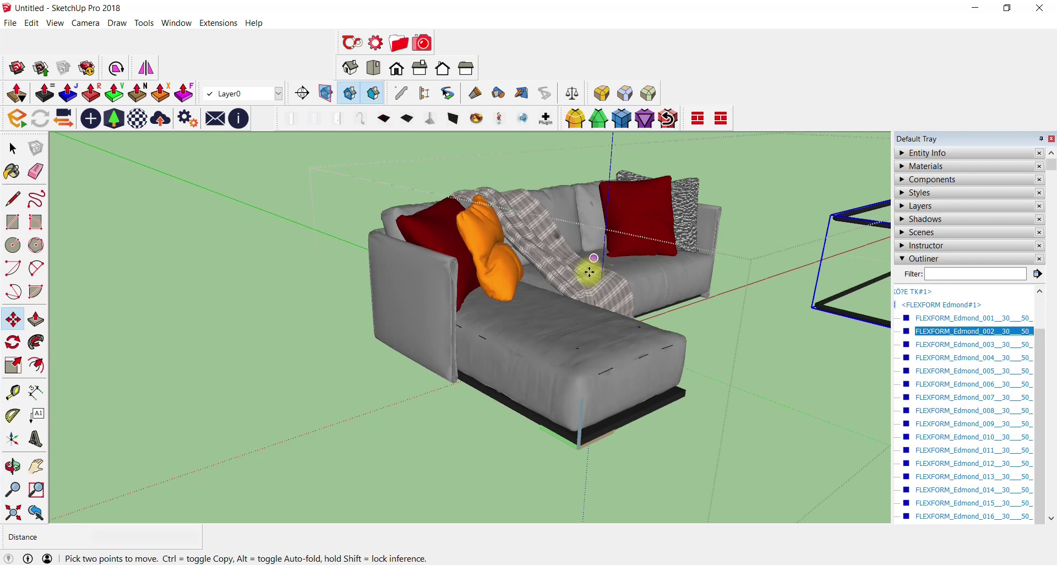
pyautogui.hotkey('ctrl', 'z')
pyautogui.hotkey('ctrl', 'z')
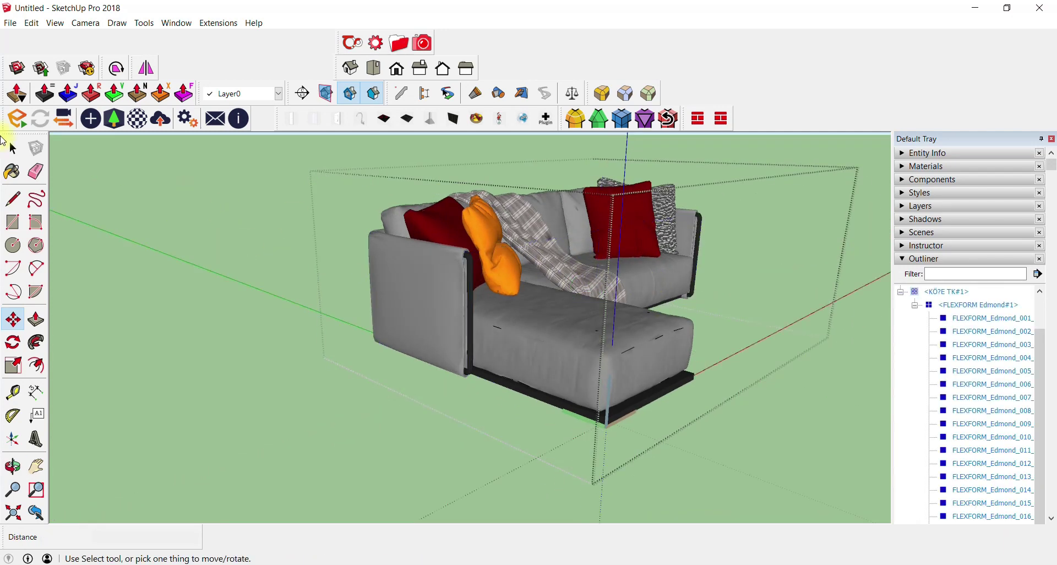
pyautogui.click(13, 148)
# - Drill through kanepe#1, the corner sofa and FLEXFORM Edmond#1 into the chaise part's mesh
pyautogui.moveTo(695, 326); pyautogui.dragTo(576, 373, button='middle')
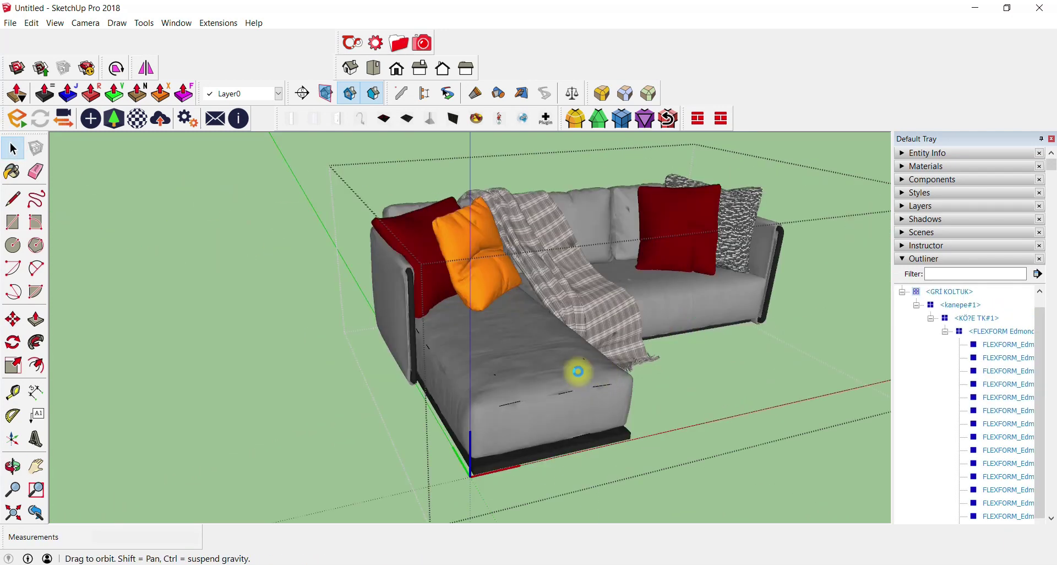
pyautogui.moveTo(556, 390); pyautogui.dragTo(560, 396, button='middle')
pyautogui.click(560, 397)
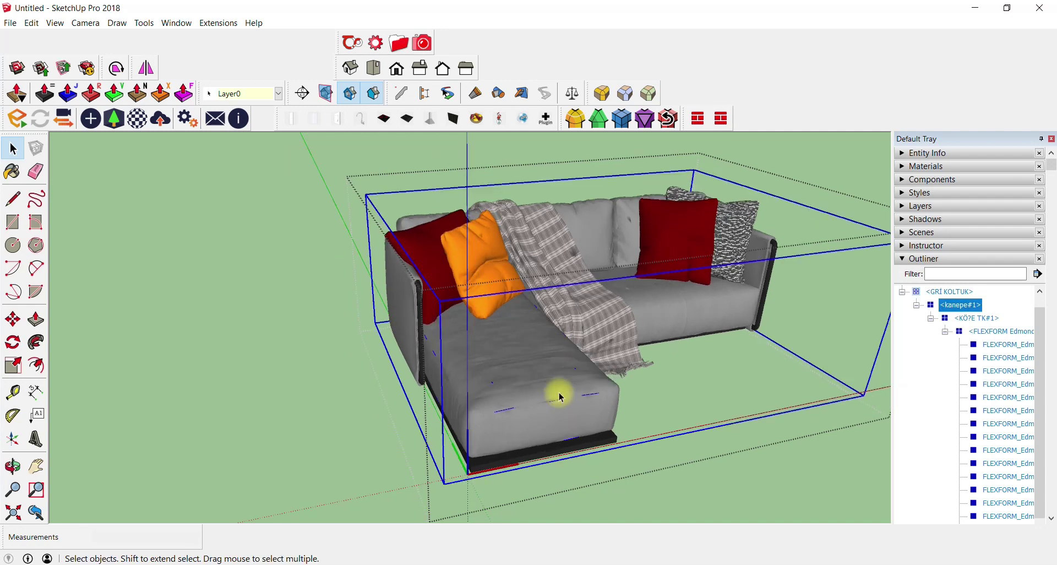
pyautogui.doubleClick(562, 393)
pyautogui.click(562, 392)
pyautogui.doubleClick(563, 392)
pyautogui.click(562, 391)
pyautogui.doubleClick(562, 391)
pyautogui.click(562, 392)
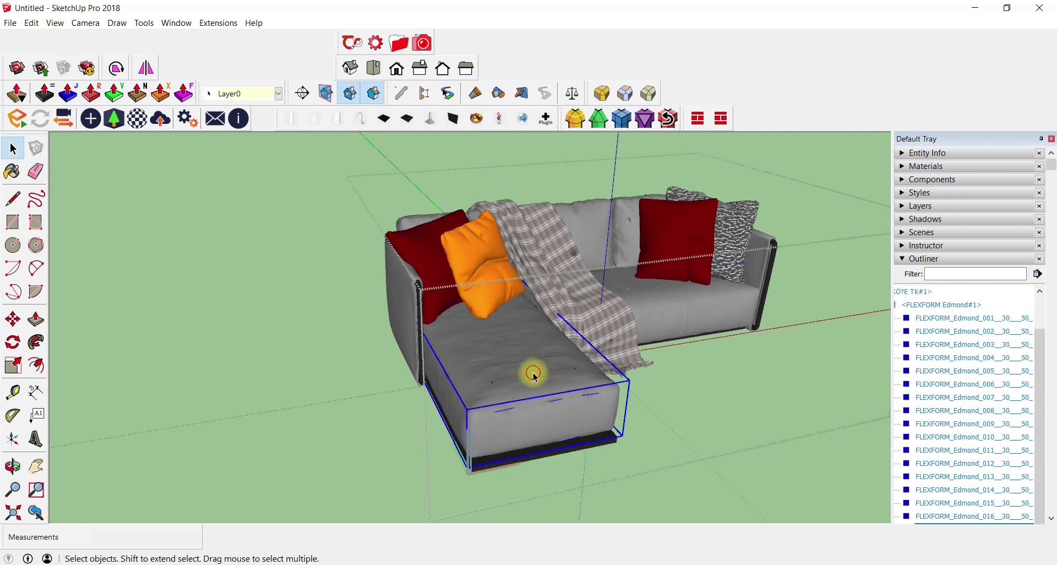
pyautogui.doubleClick(534, 376)
# - Orbit around the chaise part, then leave component editing and pull the view back
pyautogui.scroll(3, 590, 362)
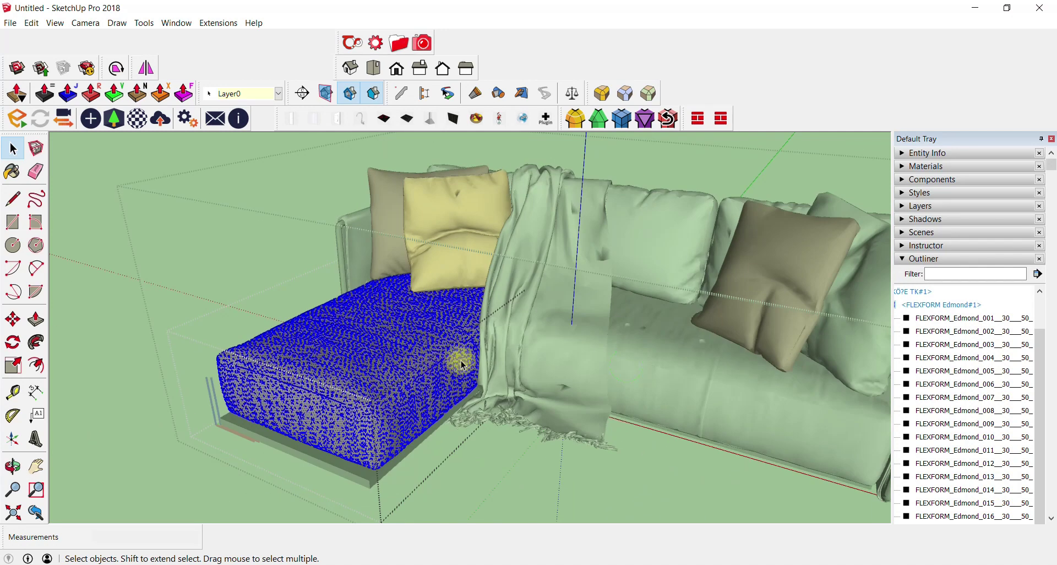
pyautogui.scroll(3, 455, 354)
pyautogui.moveTo(406, 336); pyautogui.dragTo(740, 337, button='middle')
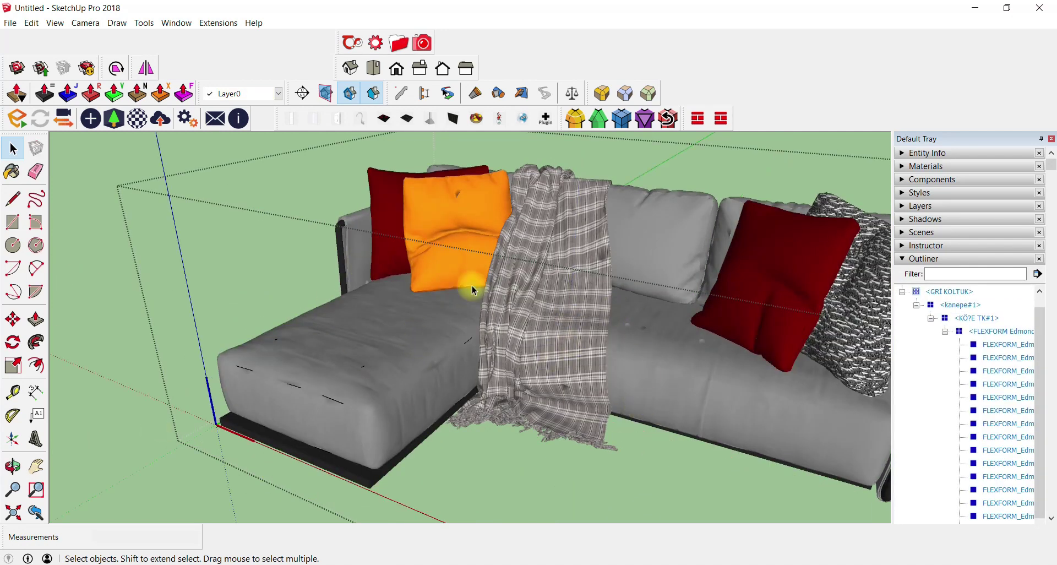
pyautogui.scroll(-5, 532, 290)
pyautogui.moveTo(532, 289); pyautogui.dragTo(640, 322, button='middle')
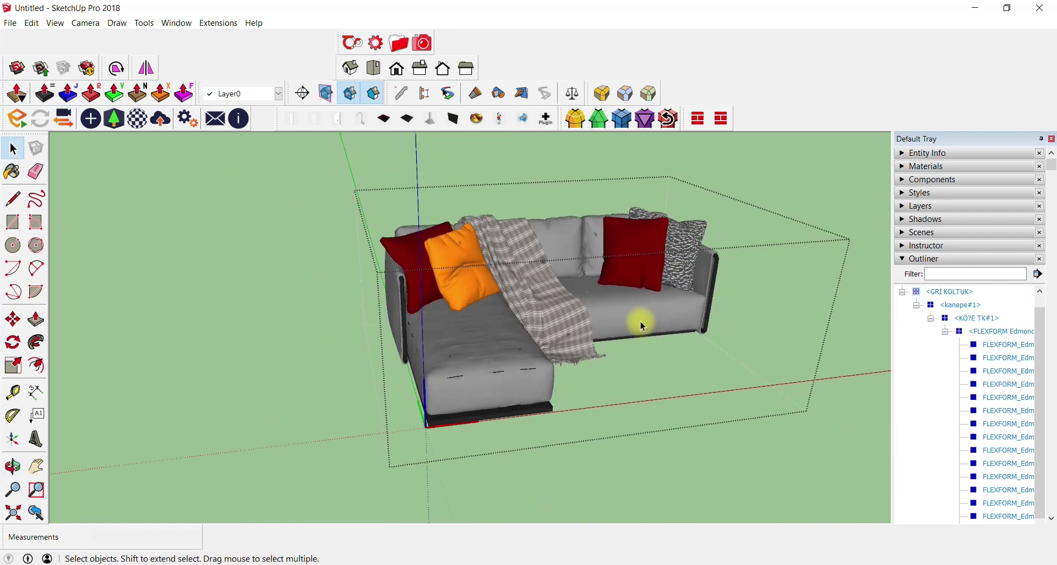
pyautogui.click(253, 293)
pyautogui.moveTo(253, 293)
pyautogui.mouseDown(button='middle')
pyautogui.moveTo(427, 293)
pyautogui.moveTo(508, 318)
pyautogui.mouseUp(button='middle')
pyautogui.scroll(-3, 508, 318)
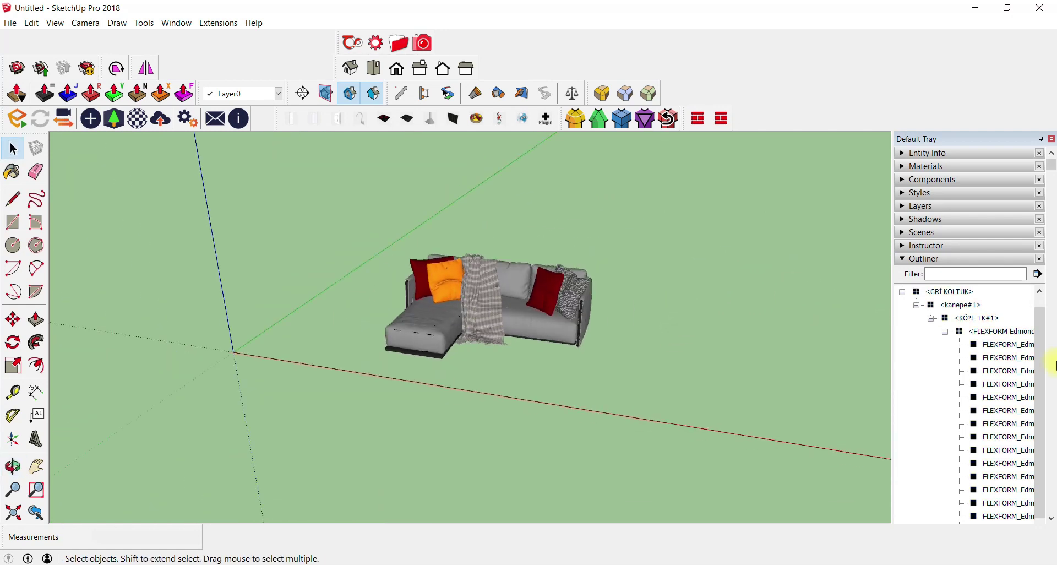
# - Trace GRİ KOLTUK's nesting in the Outliner, then hide it and show Components
pyautogui.click(939, 304)
pyautogui.click(902, 304)
pyautogui.click(902, 305)
pyautogui.click(975, 317)
pyautogui.click(991, 331)
pyautogui.click(1000, 358)
pyautogui.click(999, 384)
pyautogui.moveTo(666, 302); pyautogui.dragTo(1032, 218, button='middle')
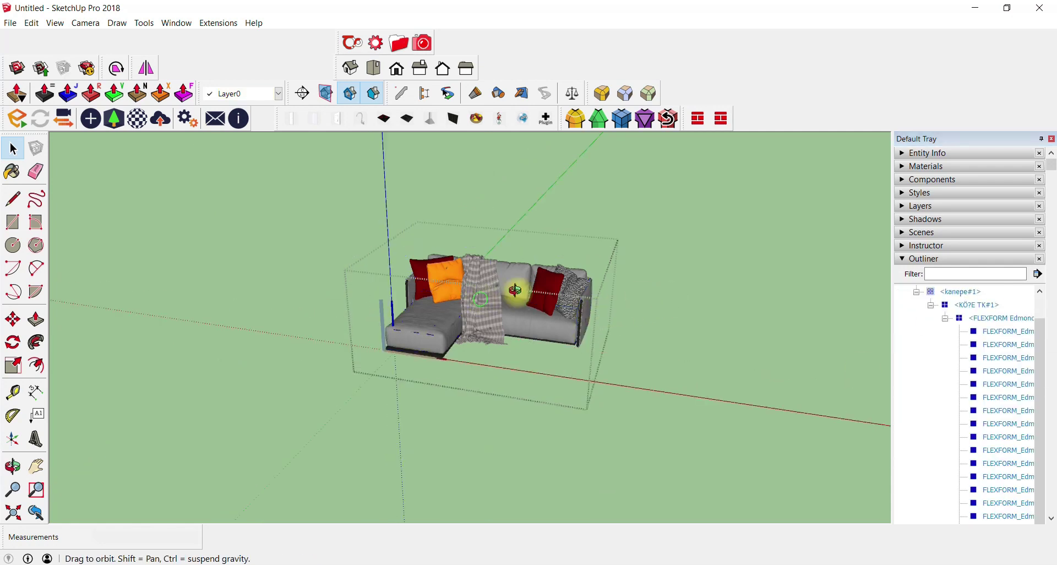
pyautogui.click(909, 259)
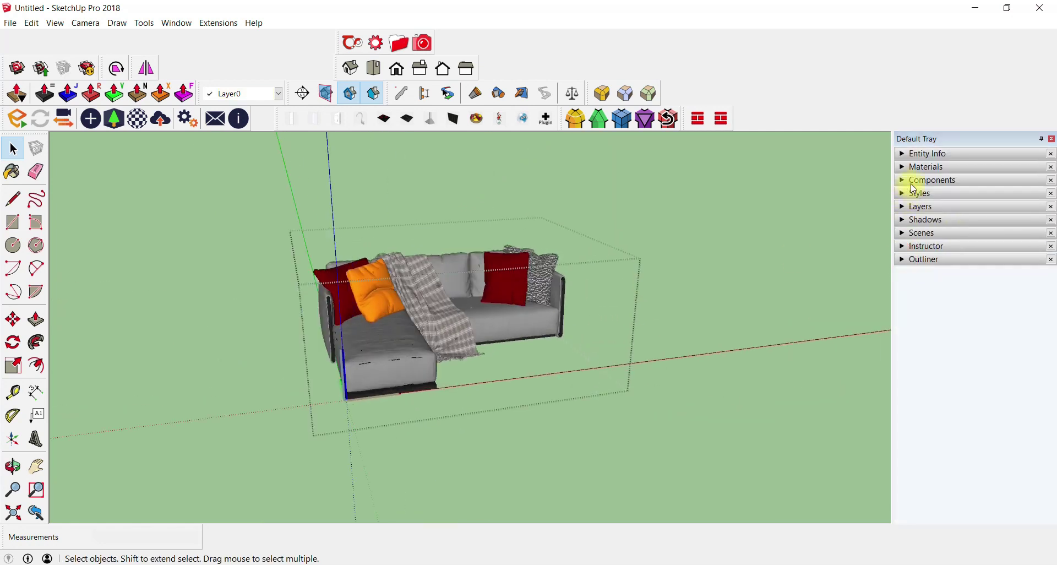
pyautogui.click(902, 180)
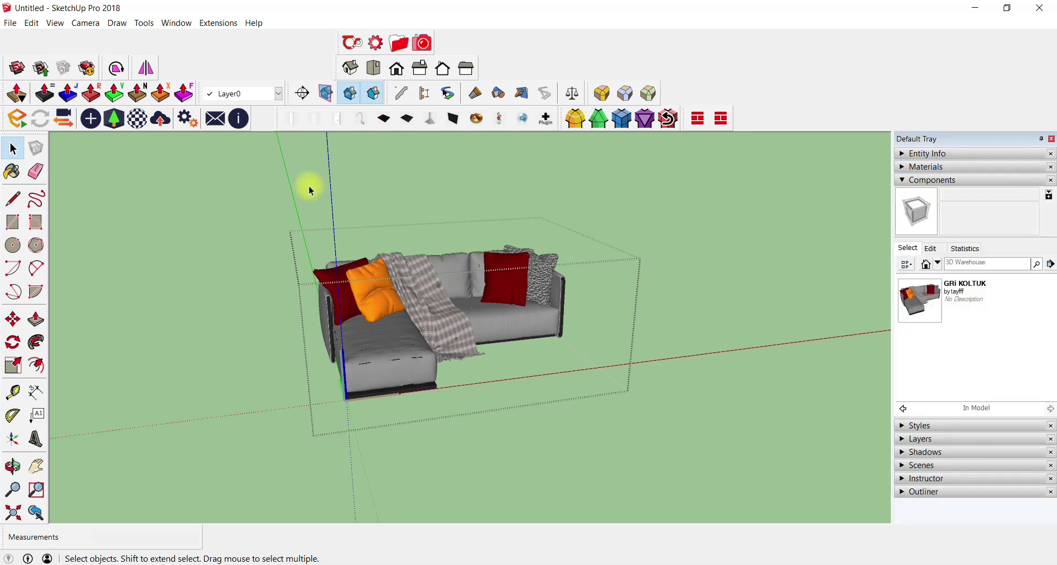
# - Save As the sofa model under the name KOLTUK inside Desktop > TEMİZ MODELLER
pyautogui.click(783, 290)
pyautogui.click(10, 23)
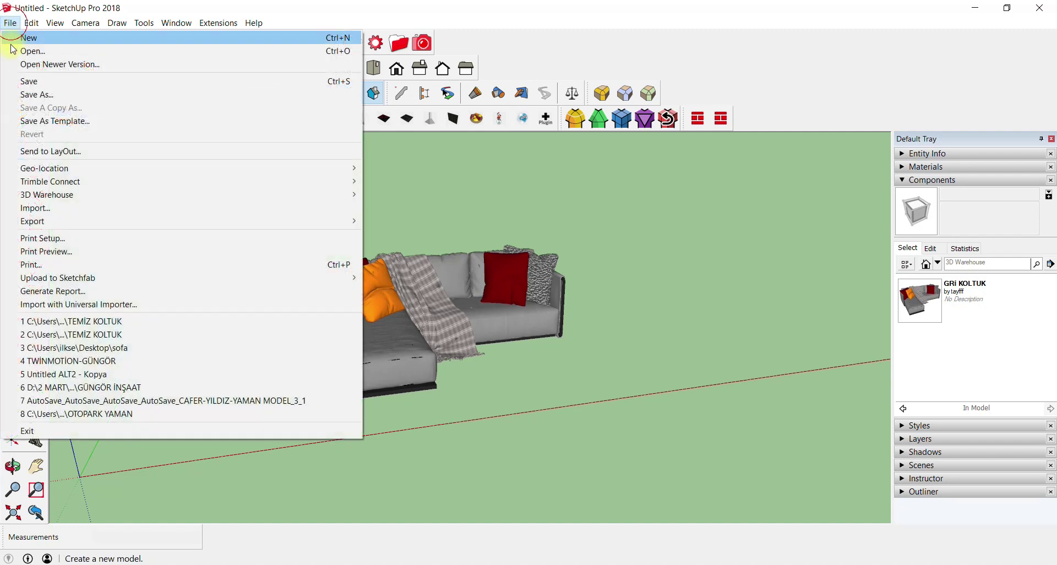
pyautogui.click(54, 102)
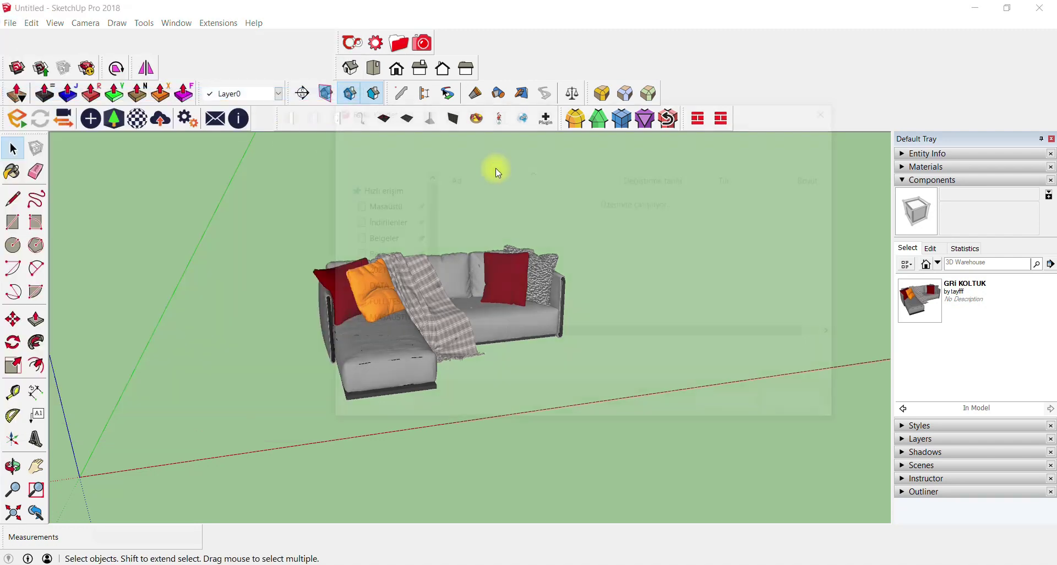
pyautogui.click(379, 249)
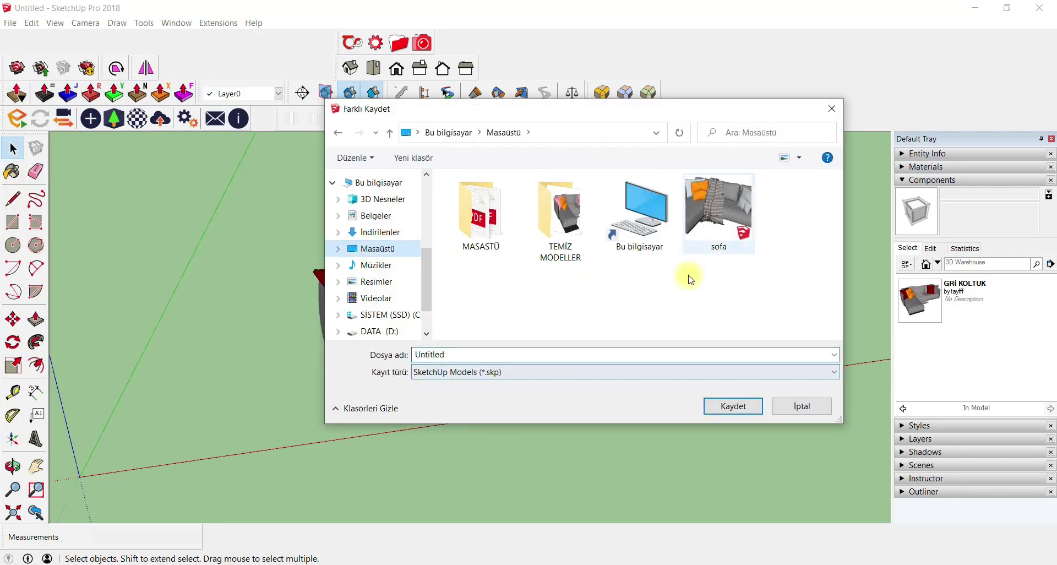
pyautogui.doubleClick(559, 225)
pyautogui.doubleClick(454, 354)
pyautogui.write('KOLTUK')
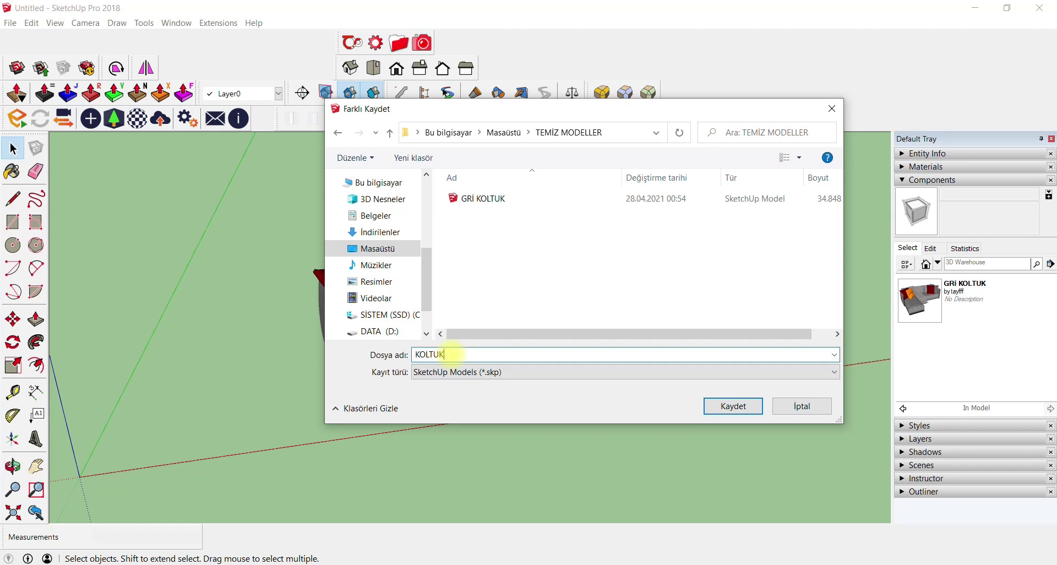
pyautogui.press('Return')
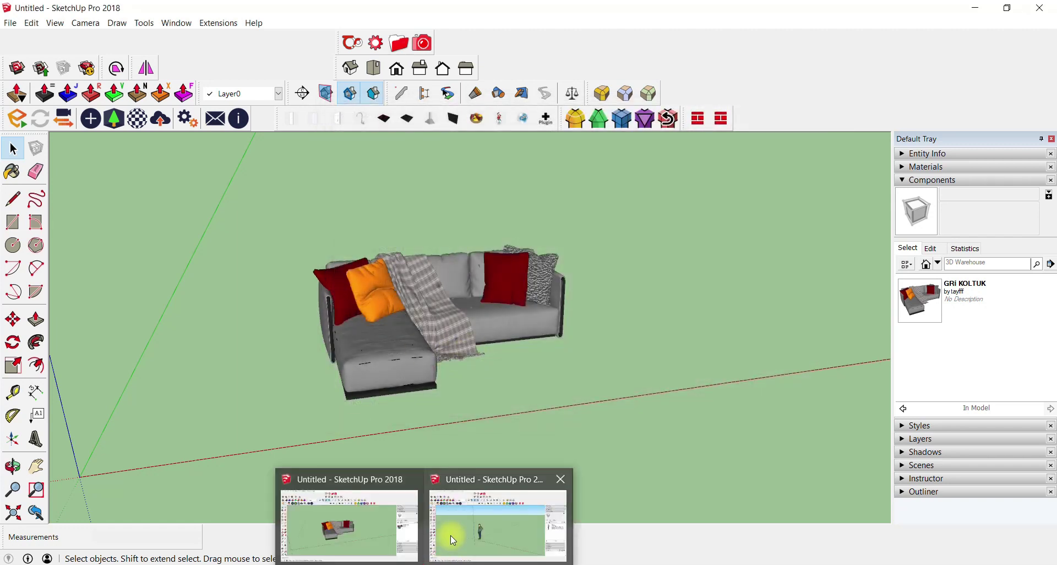
# - In the other model window, add the desktop's TEMİZ MODELLER folder as a local component collection
pyautogui.click(449, 532)
pyautogui.scroll(-1, 475, 385)
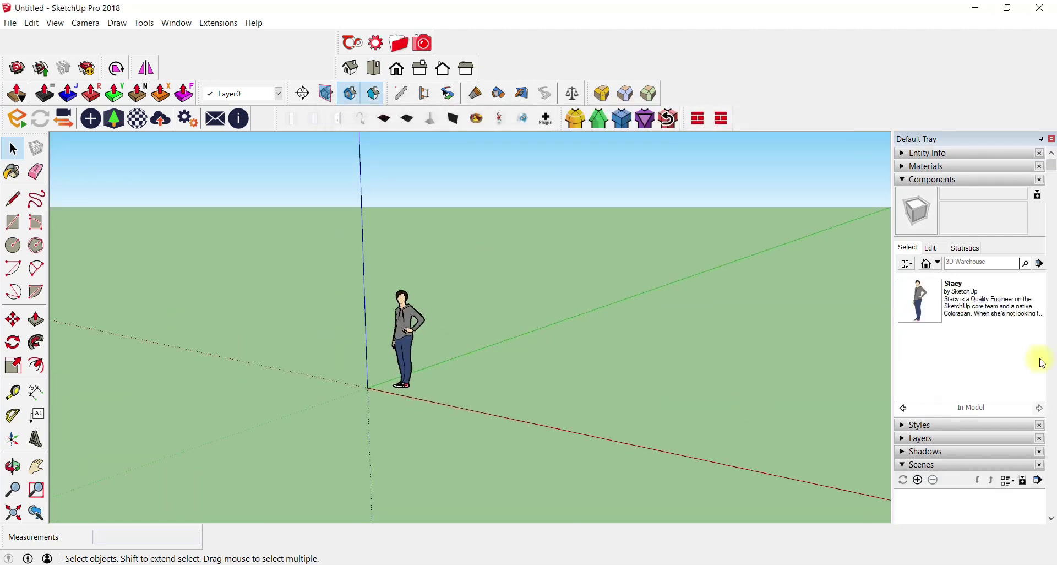
pyautogui.click(908, 181)
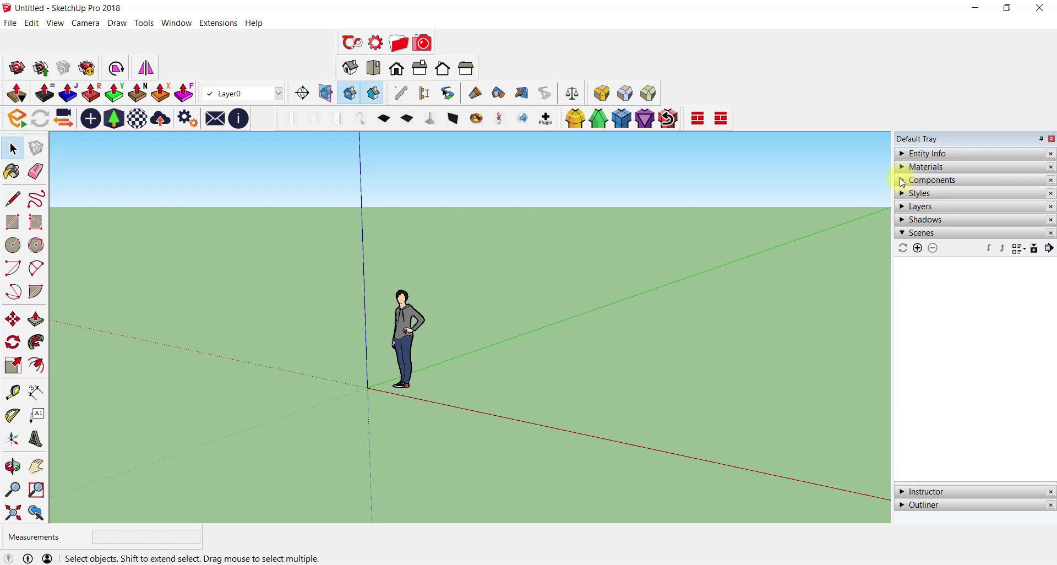
pyautogui.click(904, 182)
pyautogui.click(1037, 262)
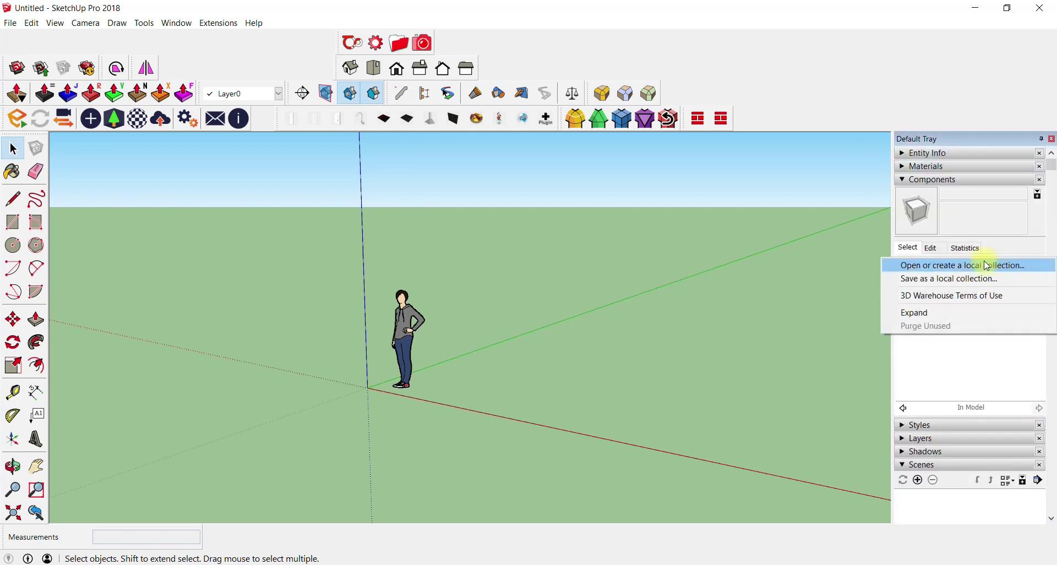
pyautogui.click(941, 266)
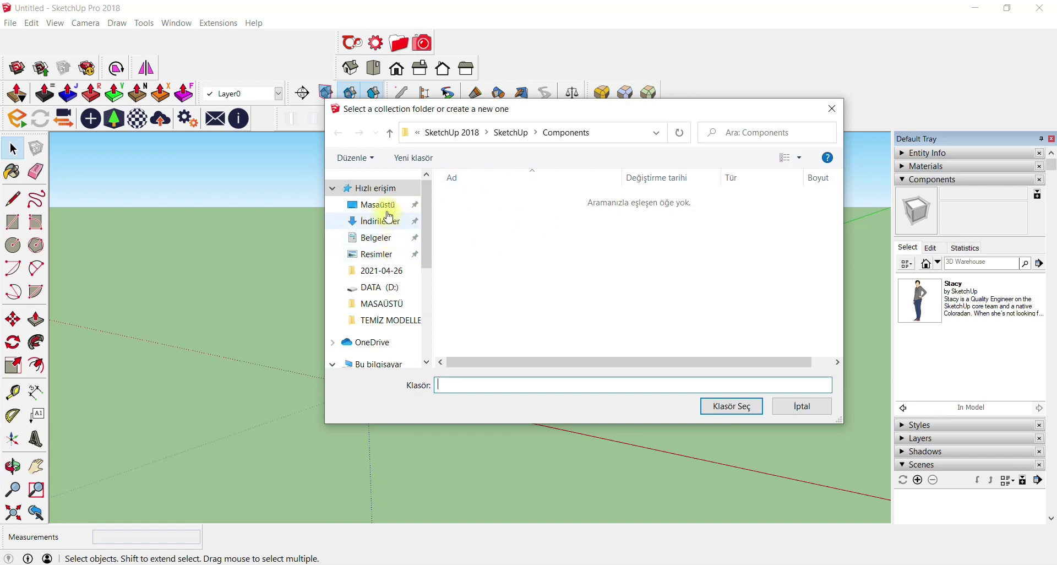
pyautogui.click(554, 202)
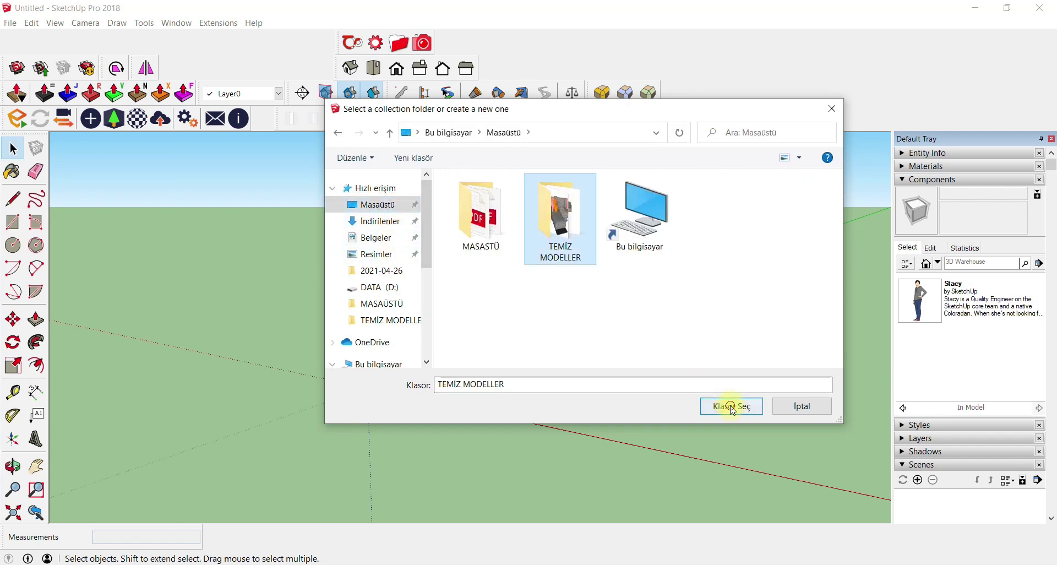
pyautogui.click(731, 406)
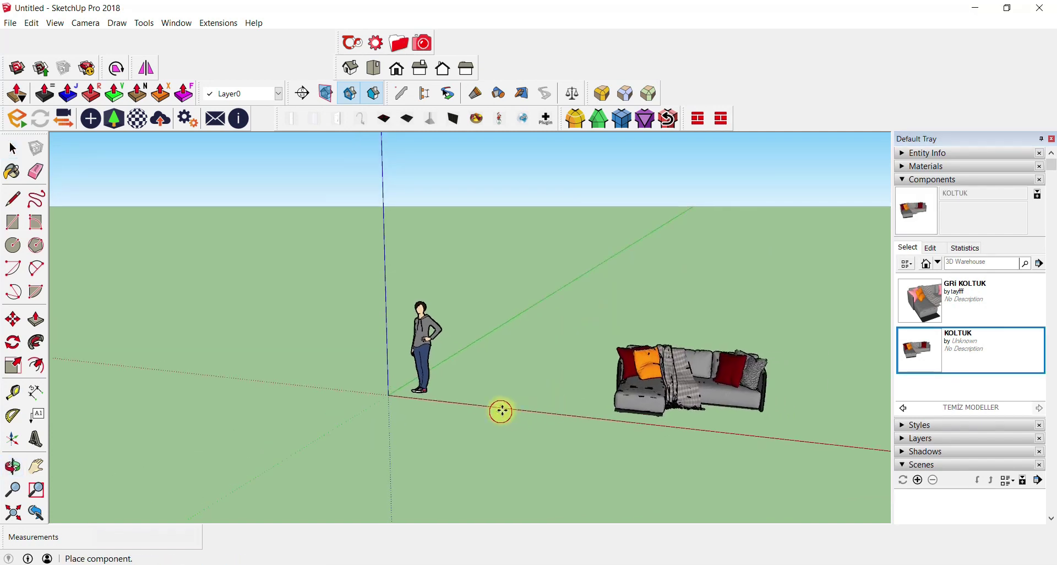
# - Place the KOLTUK sofa in the model and deselect it
pyautogui.click(772, 404)
pyautogui.scroll(3, 524, 267)
pyautogui.scroll(3, 524, 267)
pyautogui.click(13, 149)
# - Orbit and zoom around the placed KOLTUK sofa to inspect it from above and the front
pyautogui.click(366, 255)
pyautogui.moveTo(366, 255)
pyautogui.mouseDown(button='middle')
pyautogui.moveTo(397, 323)
pyautogui.moveTo(628, 303)
pyautogui.mouseUp(button='middle')
pyautogui.scroll(3, 579, 300)
pyautogui.scroll(2, 496, 325)
pyautogui.moveTo(417, 350)
pyautogui.mouseDown(button='middle')
pyautogui.moveTo(547, 321)
pyautogui.moveTo(609, 323)
pyautogui.mouseUp(button='middle')
pyautogui.scroll(-3, 482, 359)
pyautogui.moveTo(482, 359); pyautogui.dragTo(441, 342, button='middle')
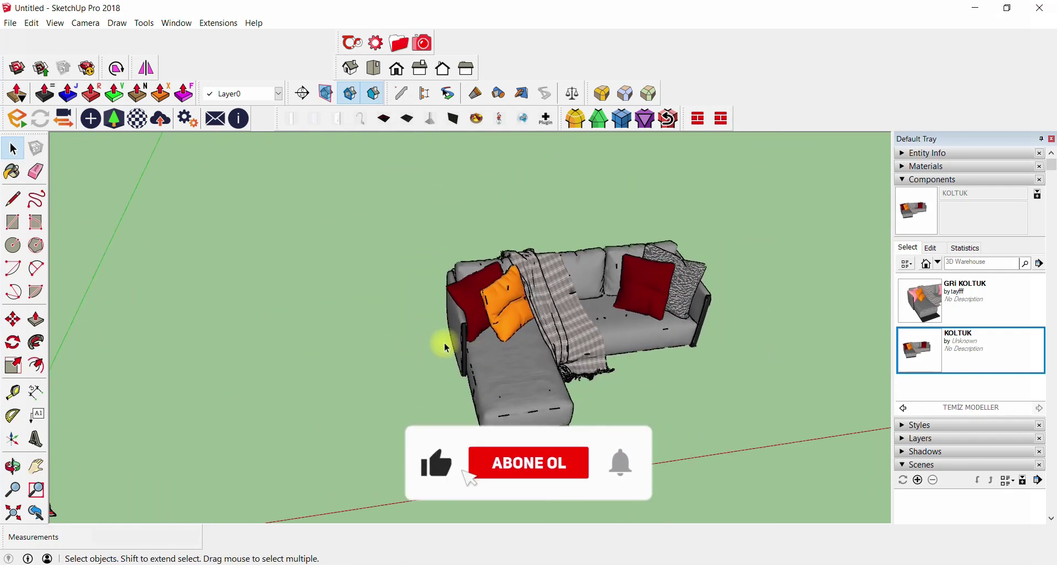
pyautogui.scroll(2, 503, 298)
pyautogui.scroll(2, 503, 300)
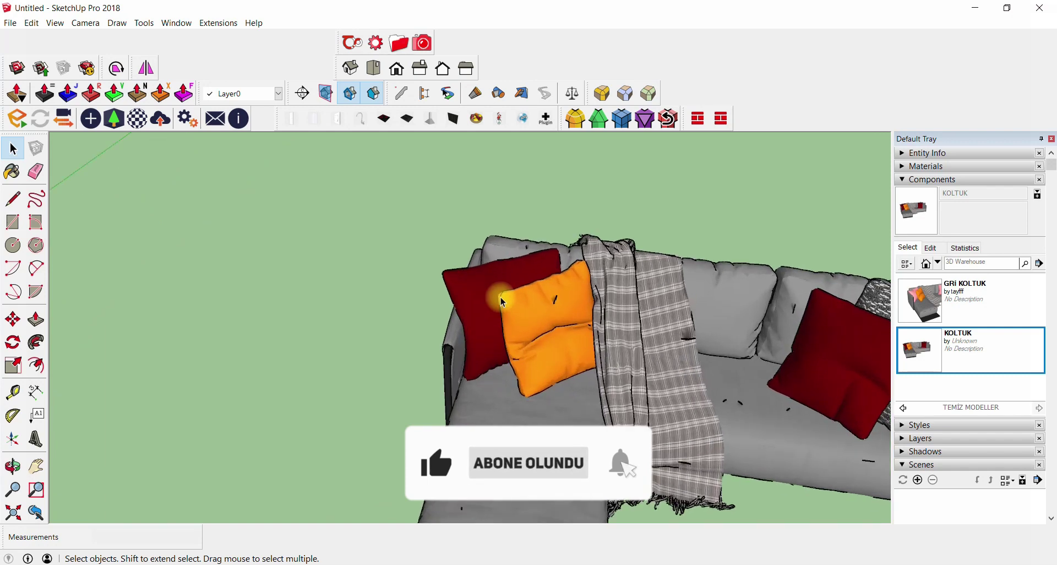
pyautogui.scroll(-3, 496, 301)
pyautogui.moveTo(496, 301)
pyautogui.mouseDown(button='middle')
pyautogui.moveTo(472, 331)
pyautogui.moveTo(524, 309)
pyautogui.mouseUp(button='middle')
pyautogui.scroll(1, 524, 308)
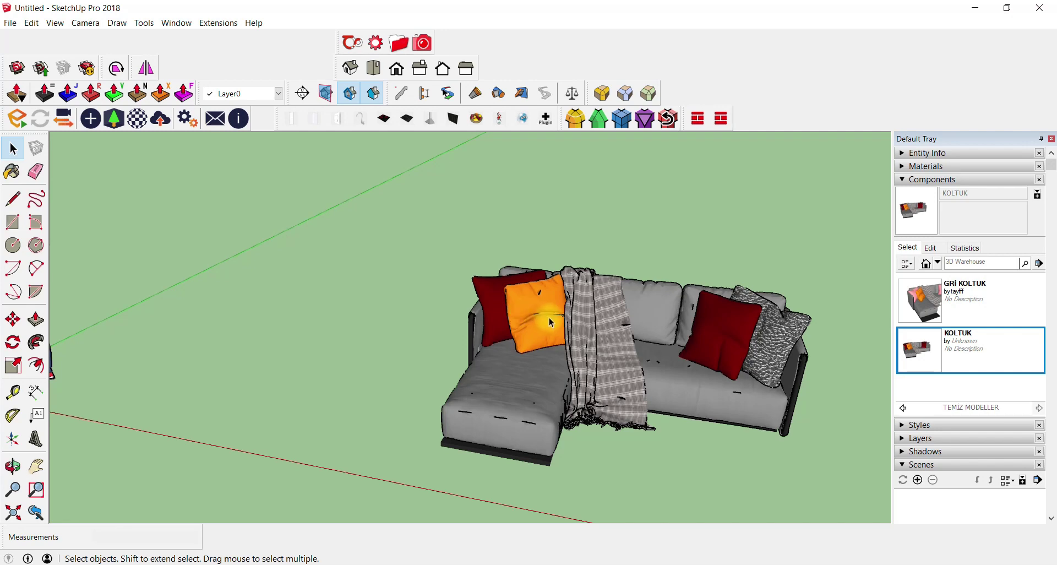
pyautogui.scroll(-3, 550, 318)
pyautogui.moveTo(528, 369); pyautogui.dragTo(597, 368, button='middle')
pyautogui.scroll(3, 634, 243)
pyautogui.scroll(2, 633, 242)
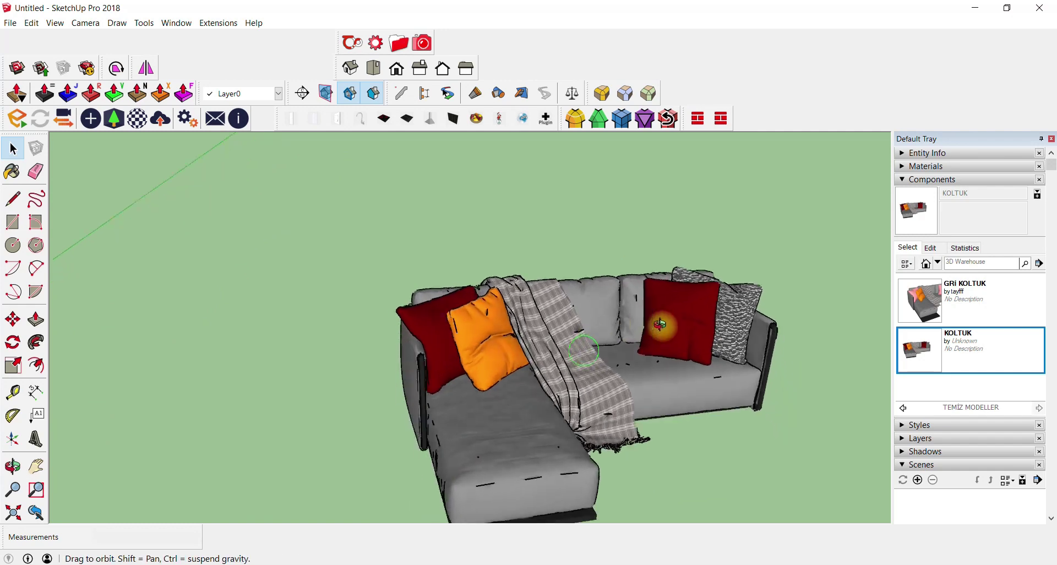
pyautogui.scroll(2, 644, 308)
pyautogui.scroll(3, 655, 325)
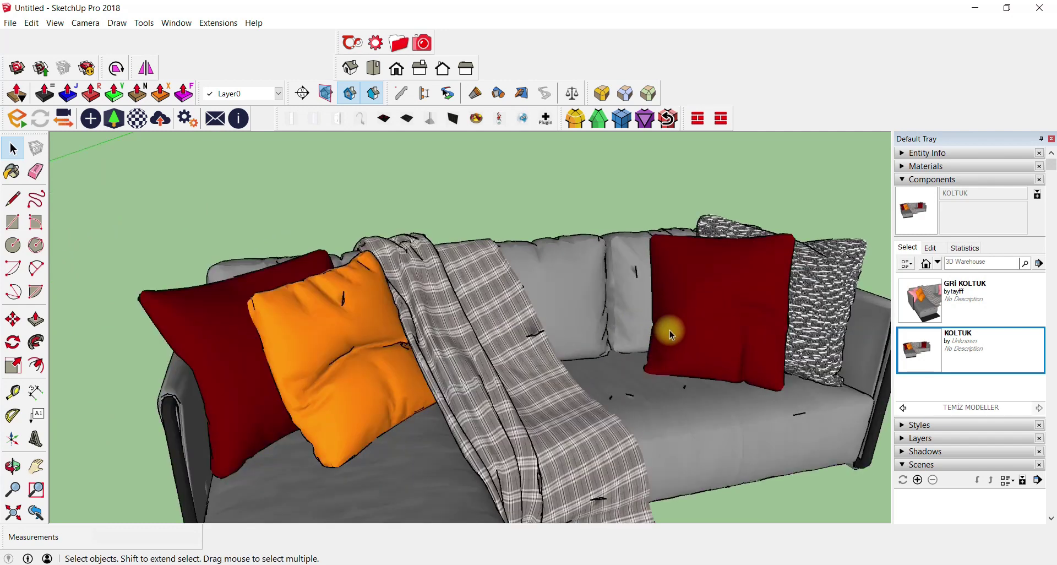